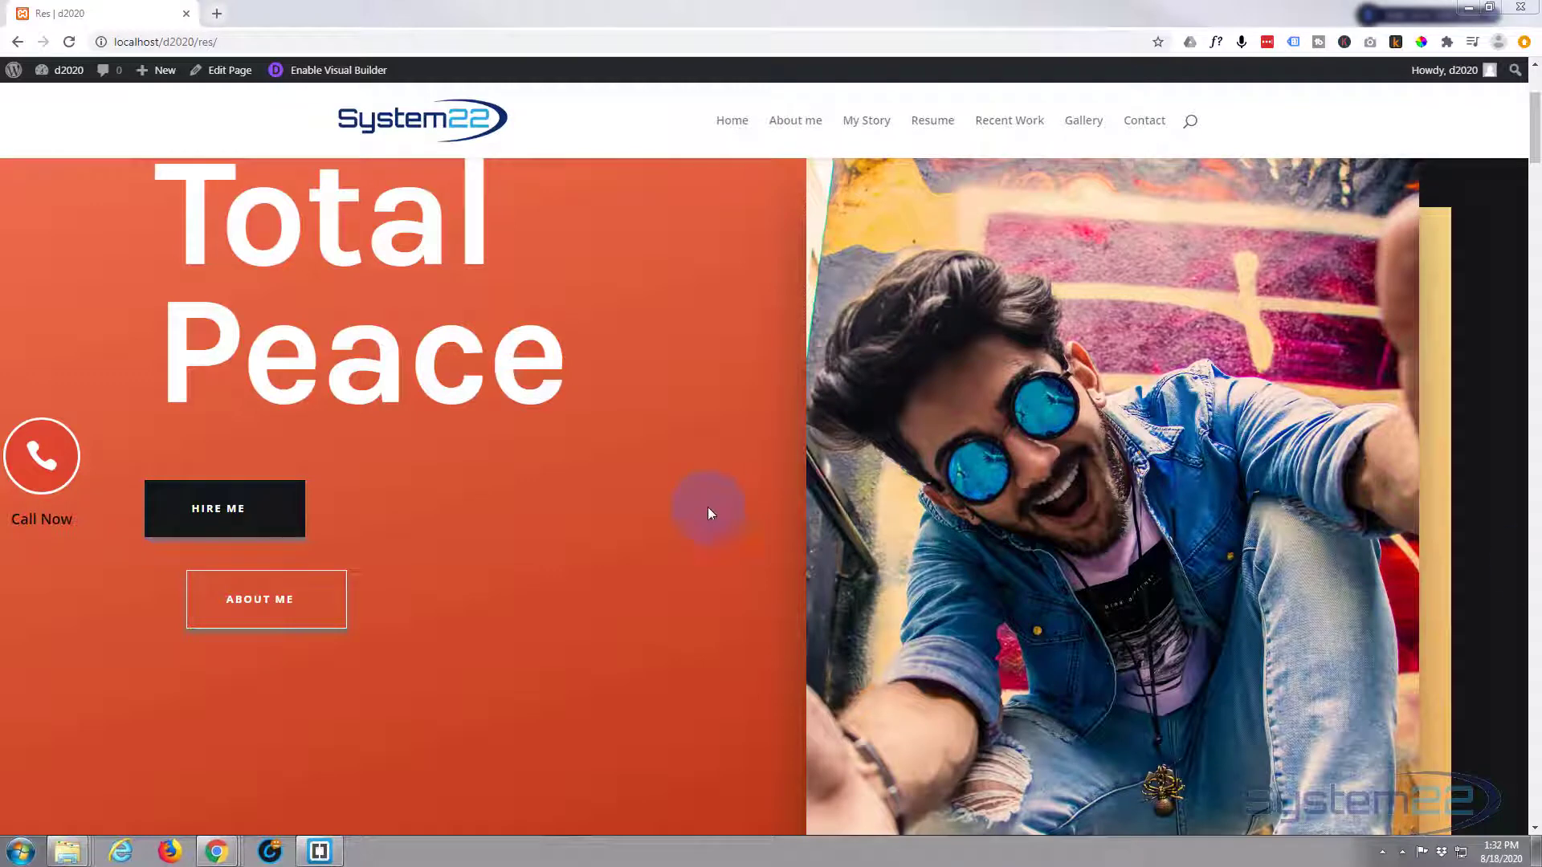
- On the live page, test the Call Now button's tel: link and dismiss the call prompt
scroll(649, 527, "up", 3)
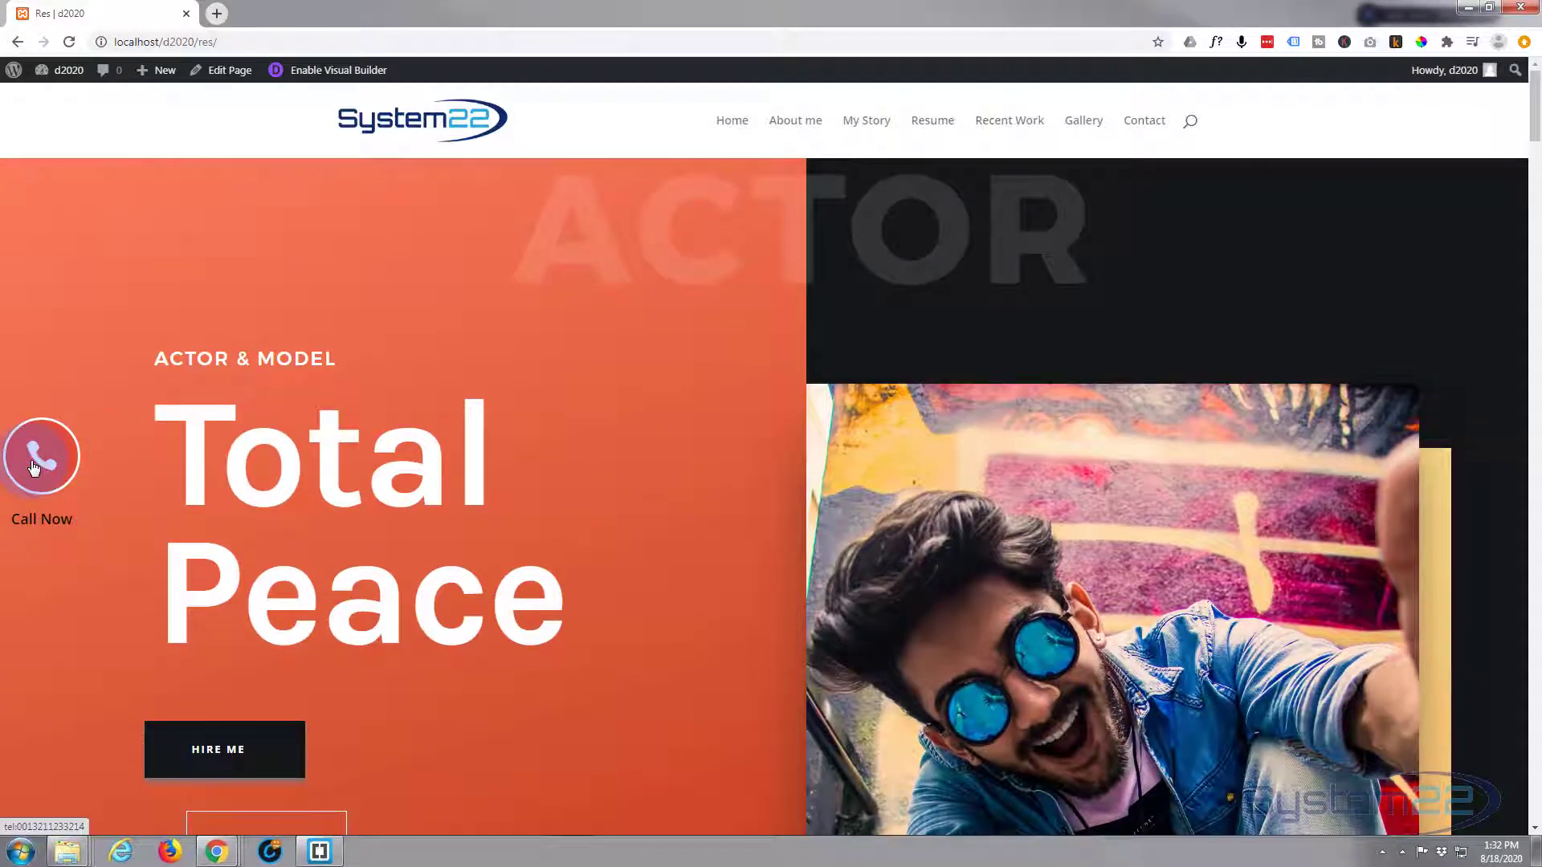
scroll(268, 519, "down", 8)
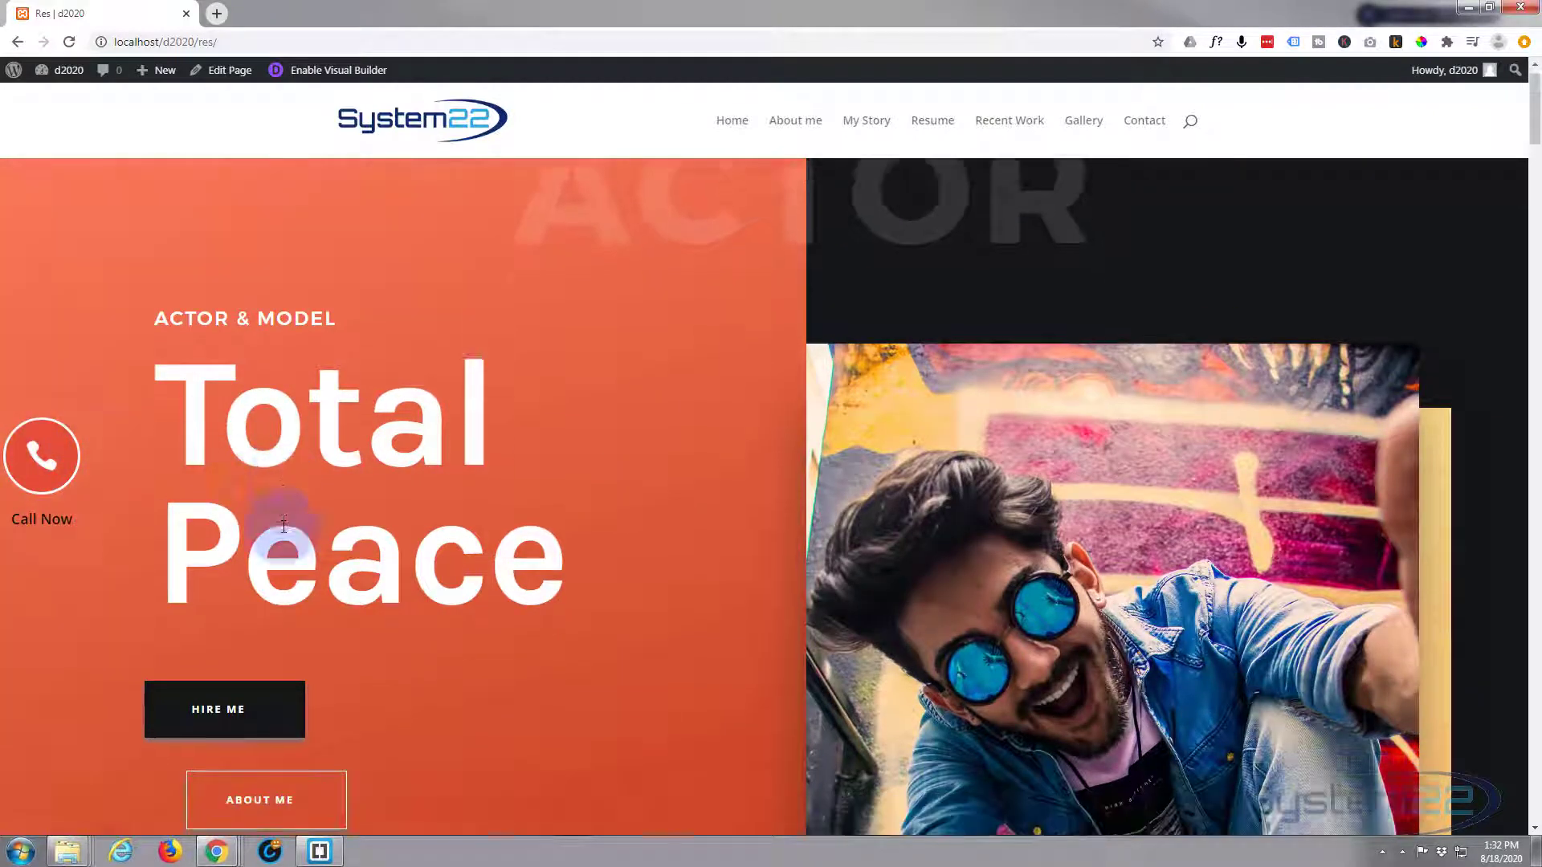
scroll(282, 527, "down", 10)
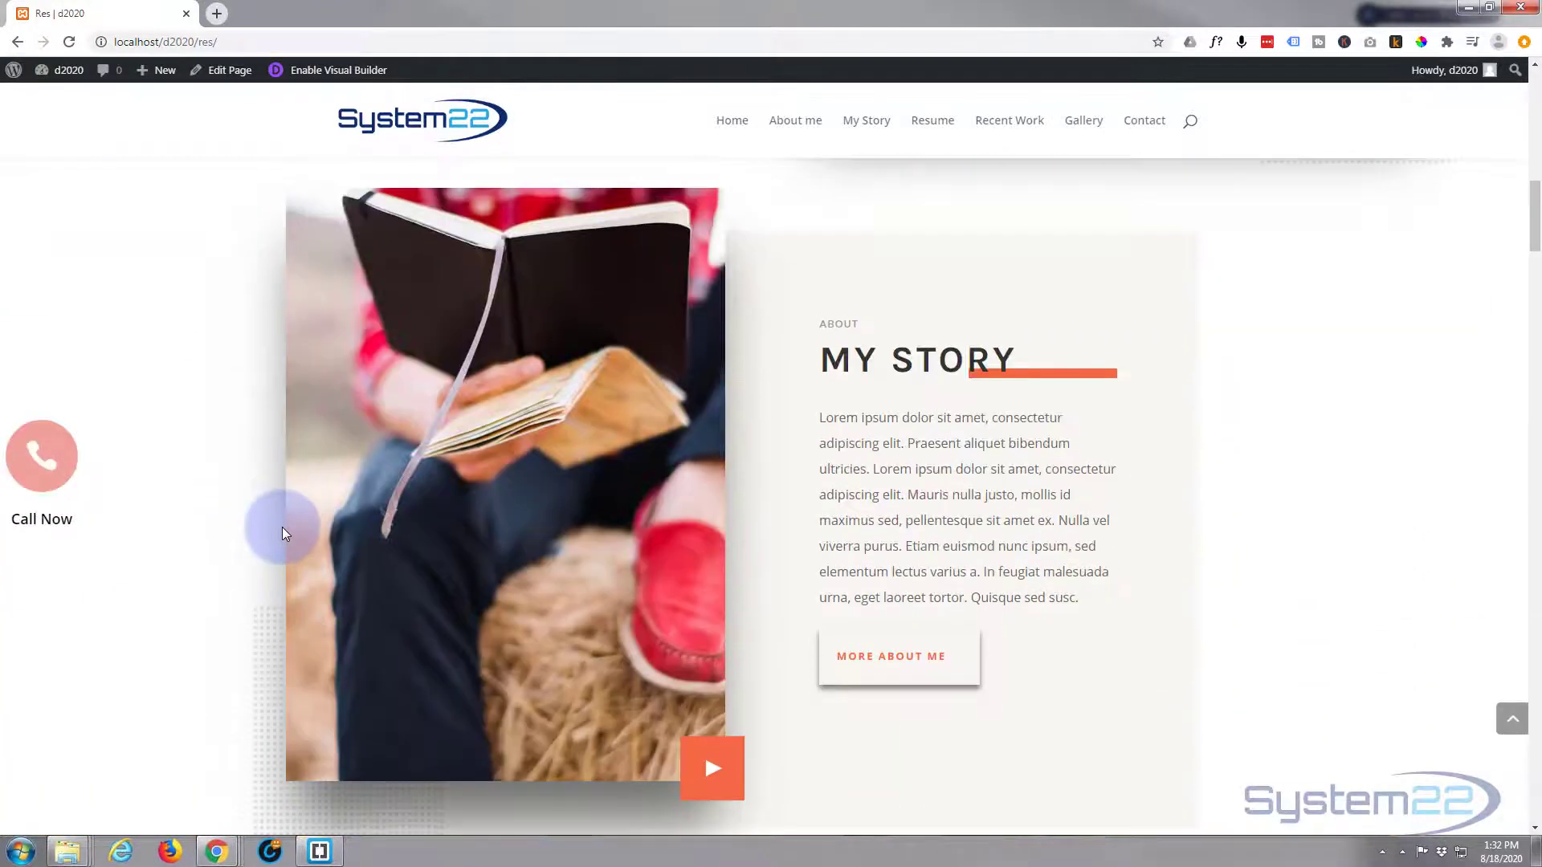
scroll(257, 527, "down", 7)
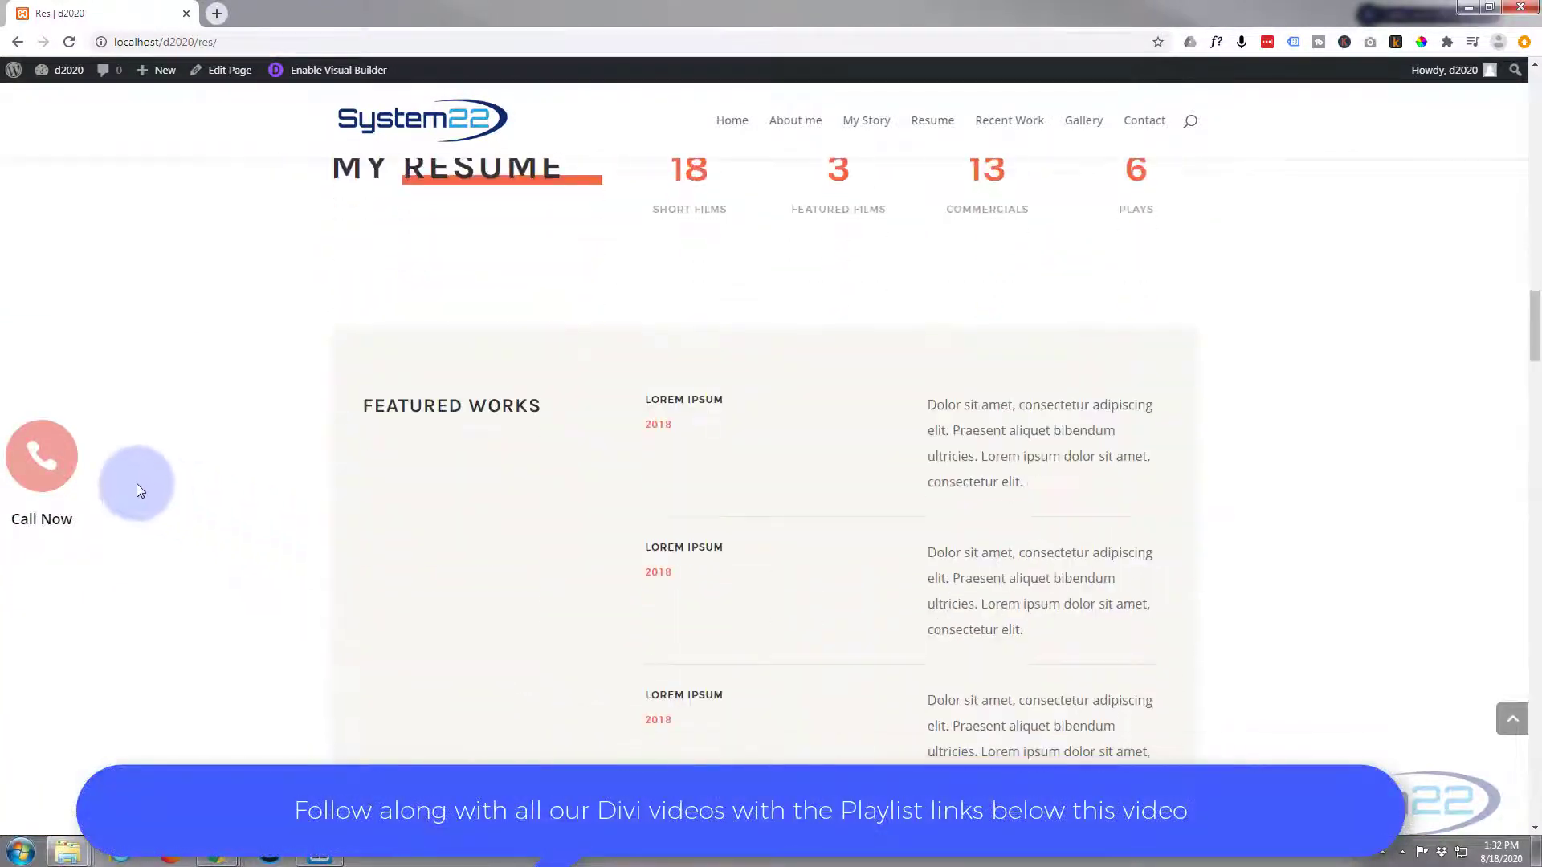
left_click(21, 465)
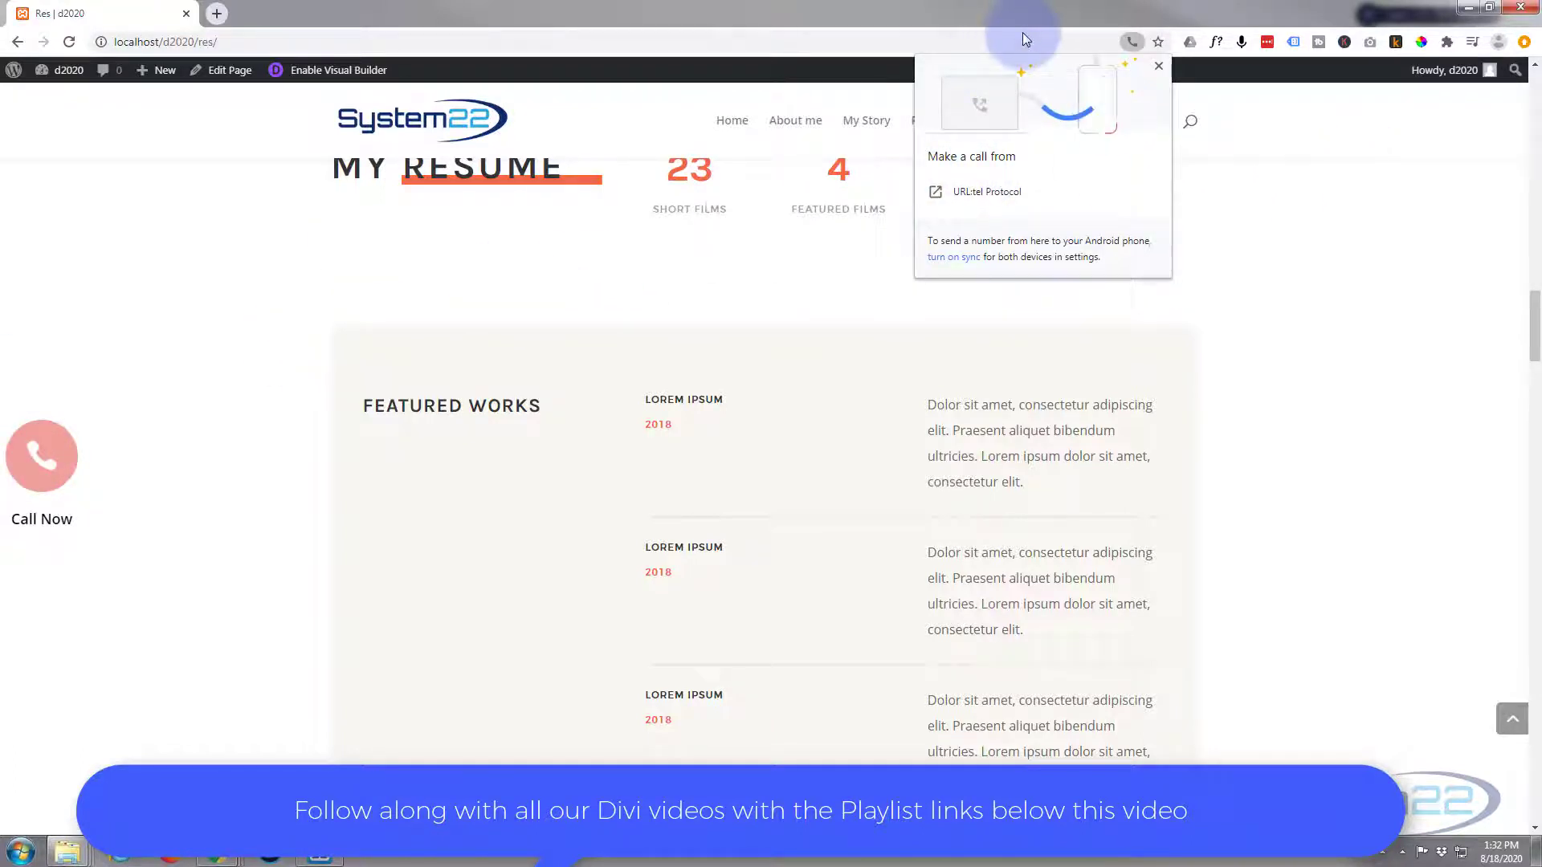
left_click(1264, 127)
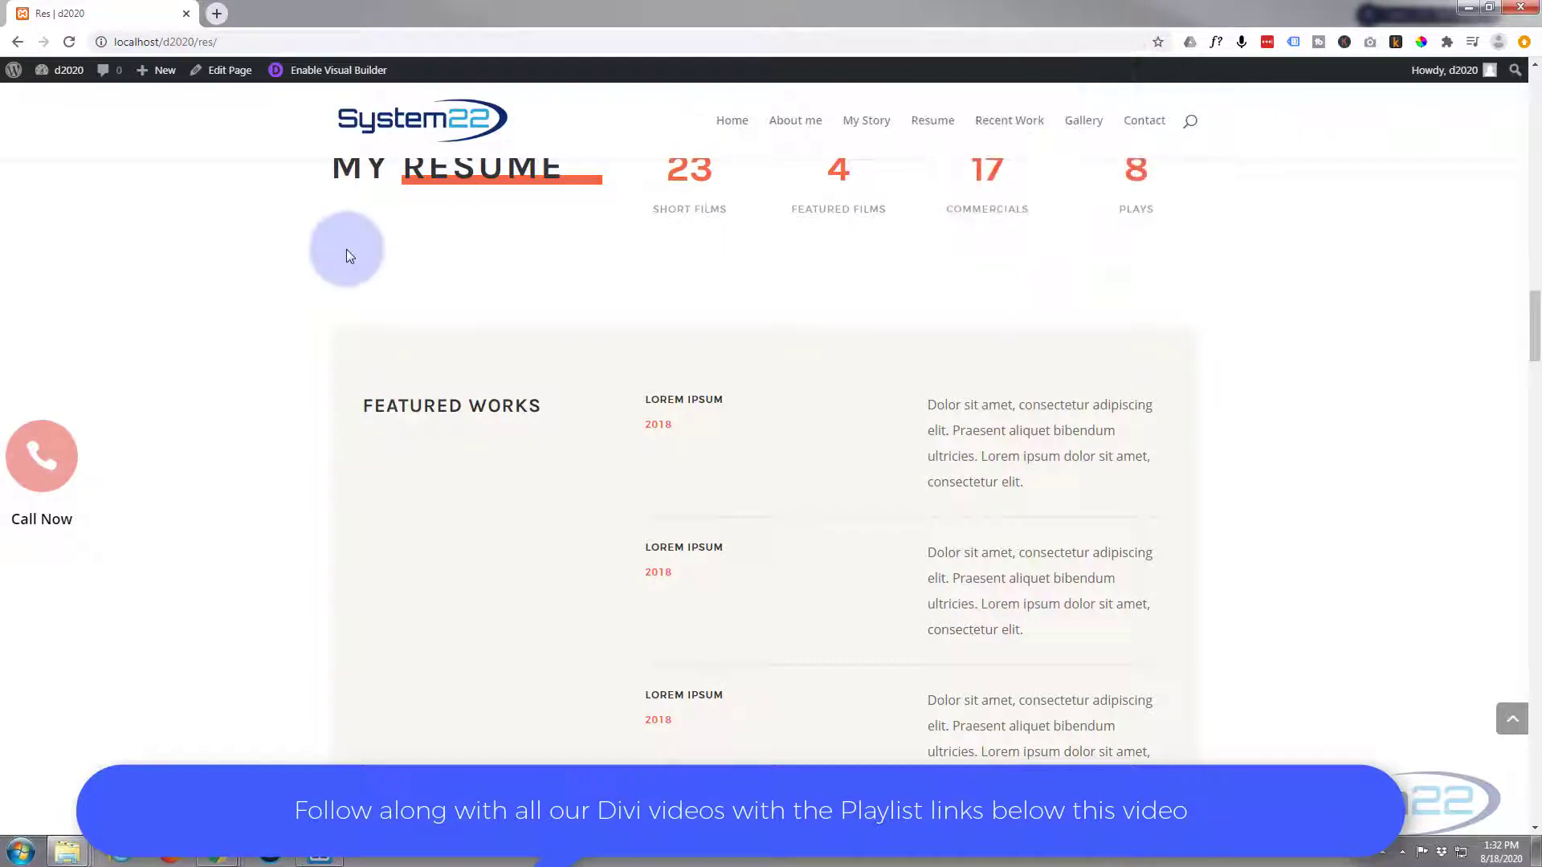
- Return to the top of the Res page and enable the Visual Builder
scroll(148, 440, "up", 8)
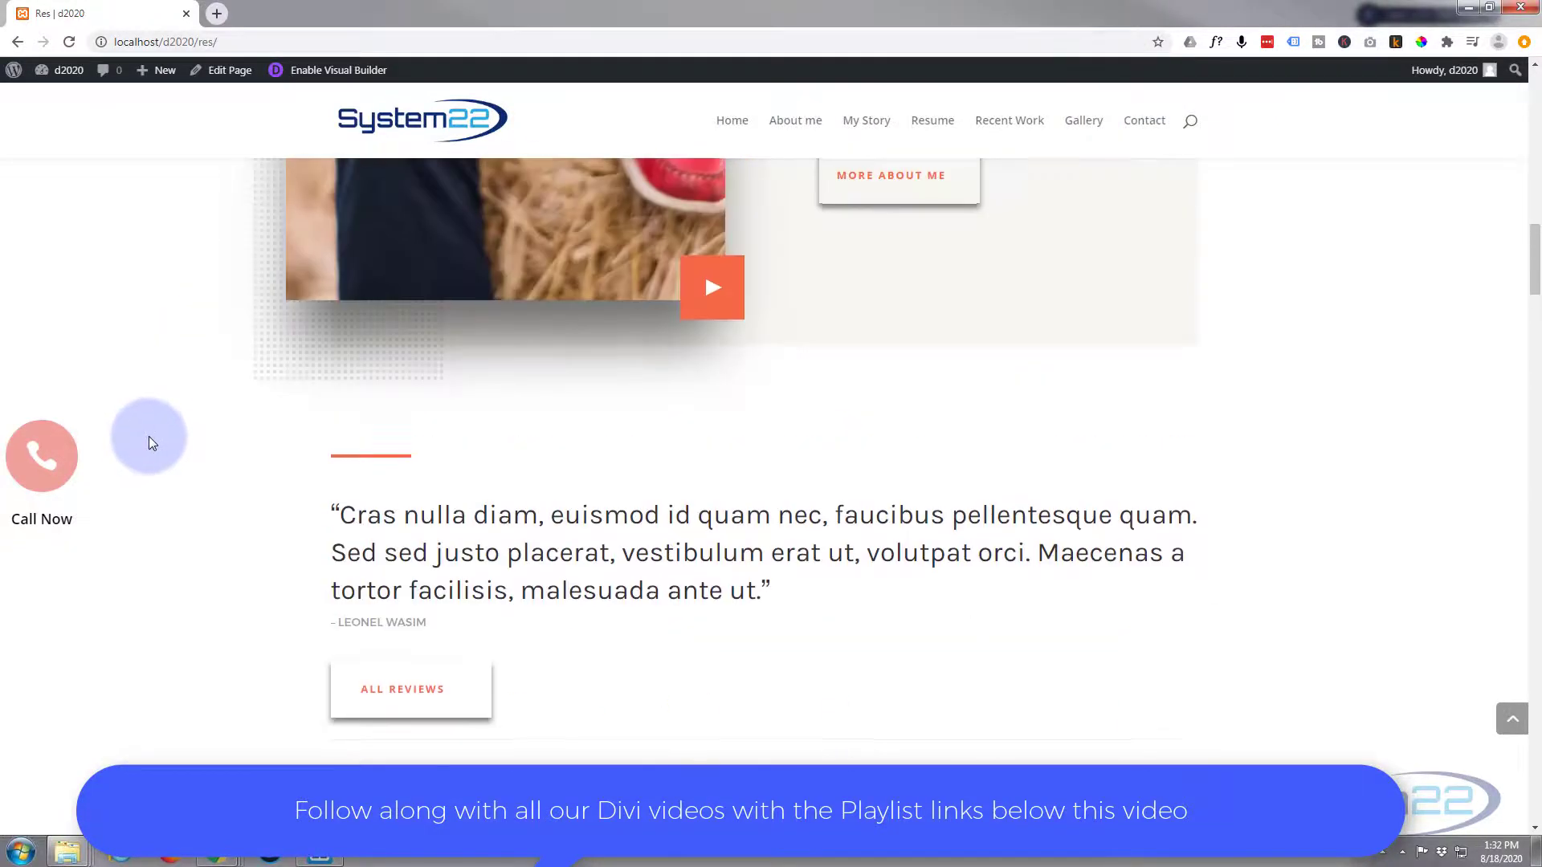
scroll(148, 437, "up", 15)
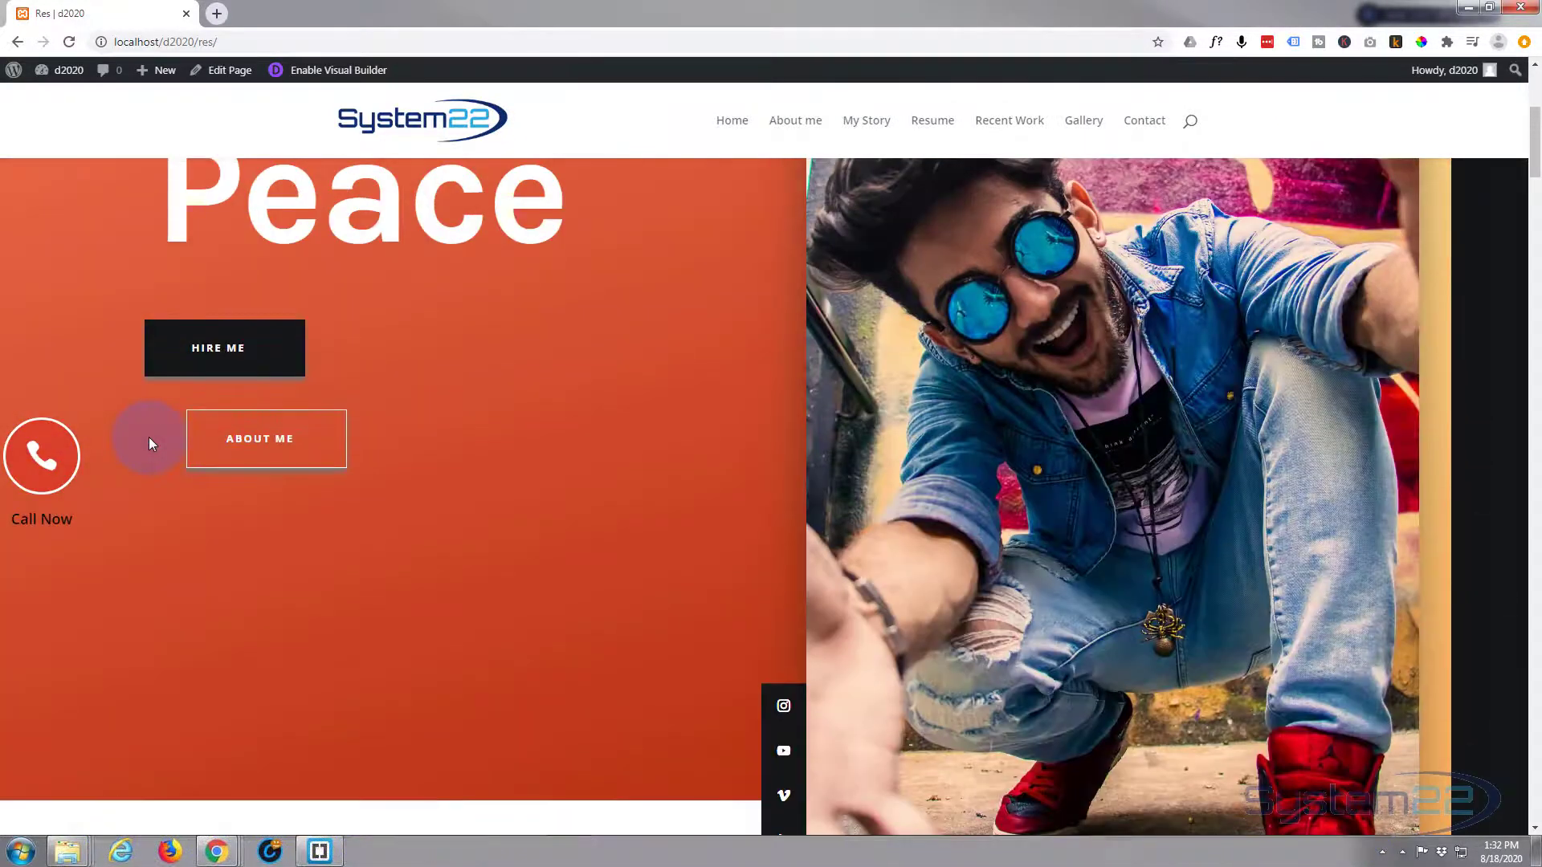
scroll(148, 437, "up", 4)
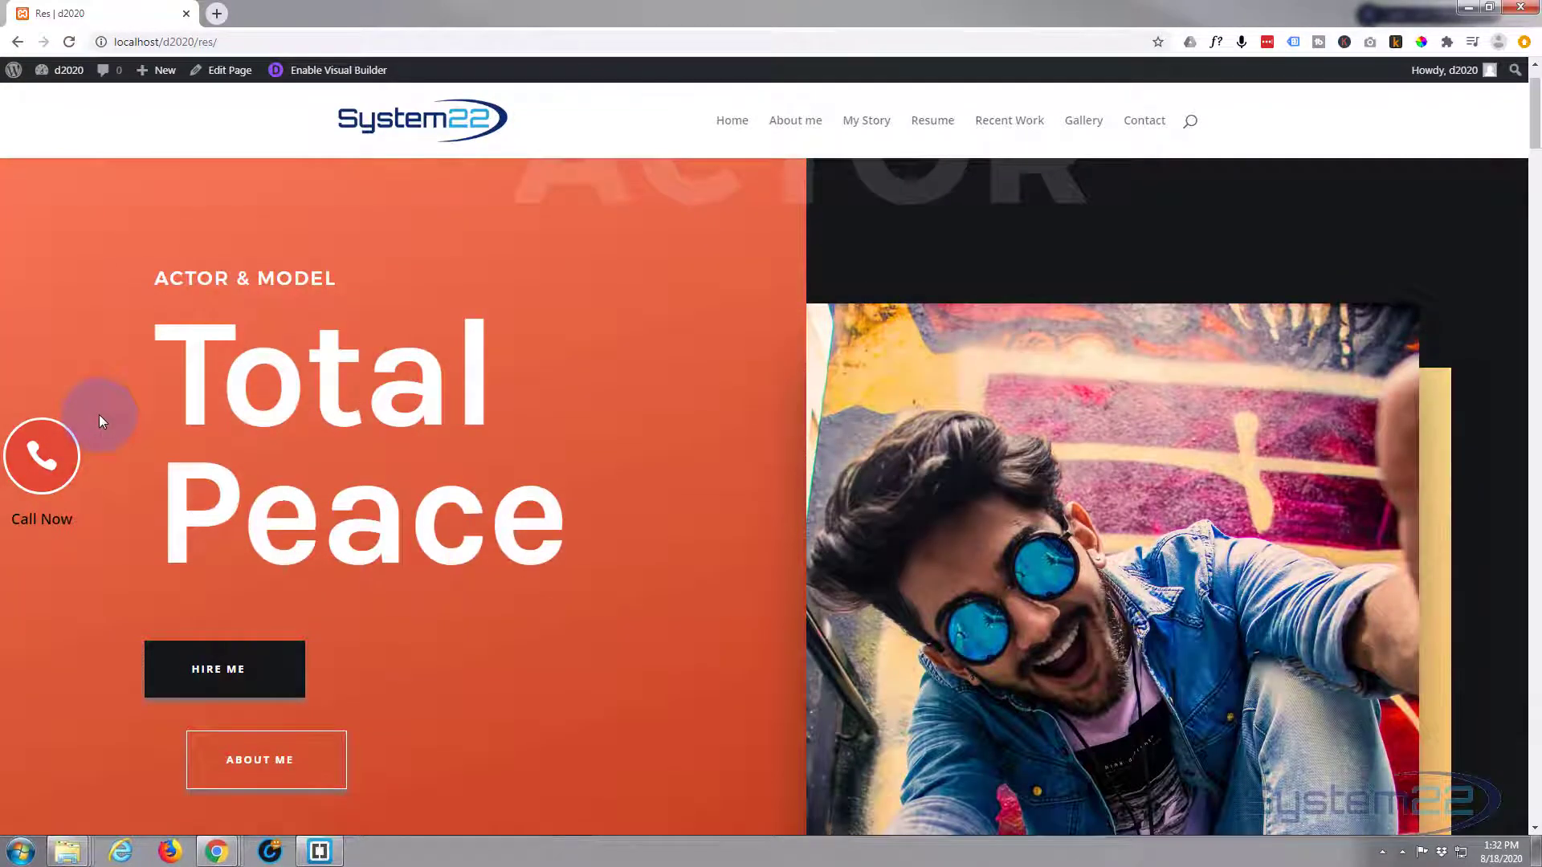
scroll(99, 414, "up", 1)
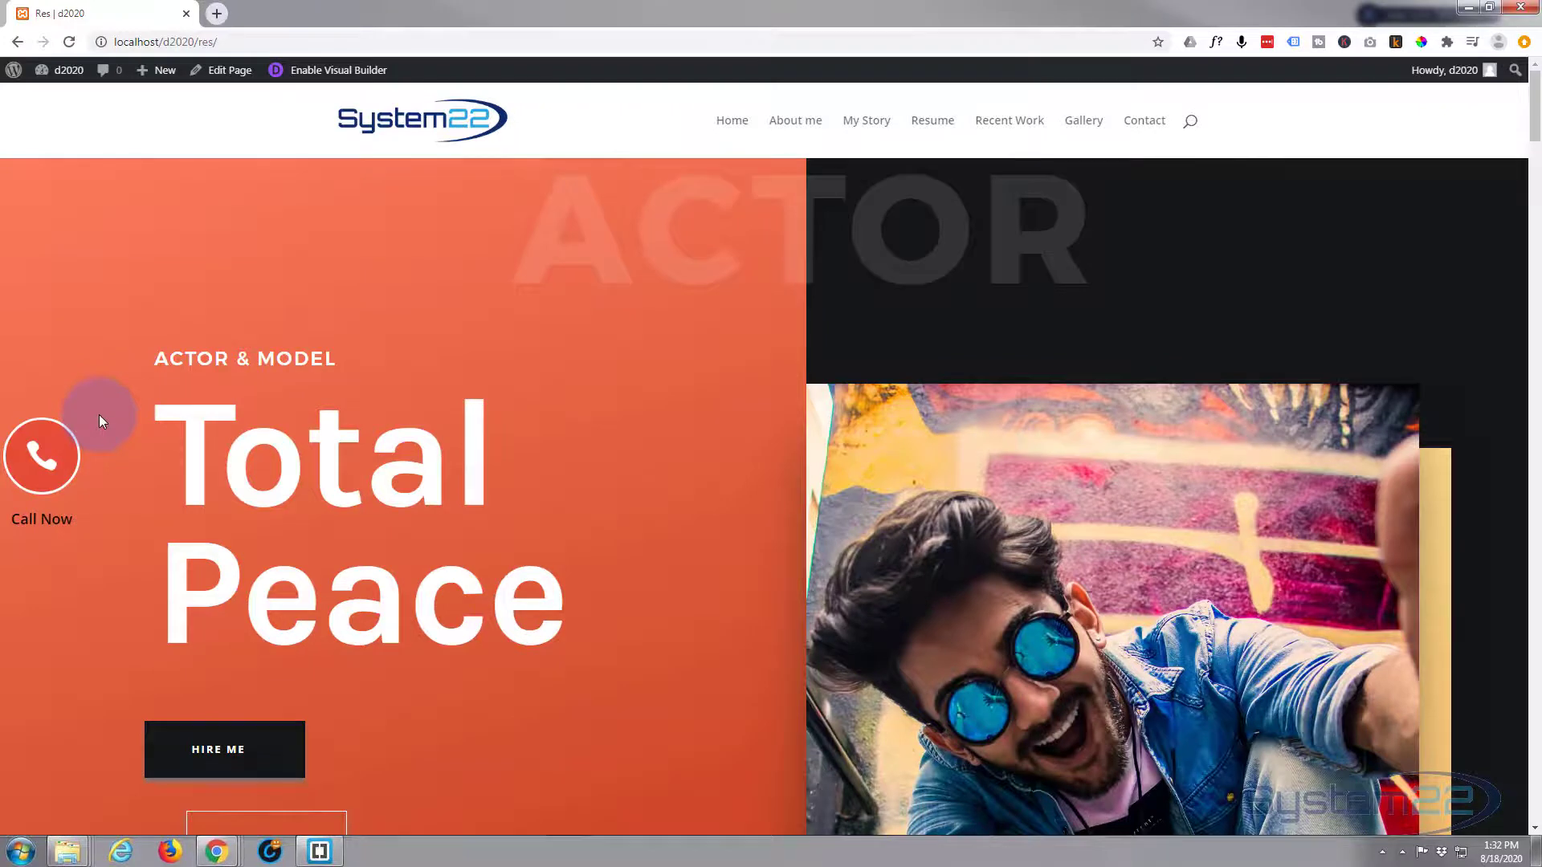
left_click(377, 74)
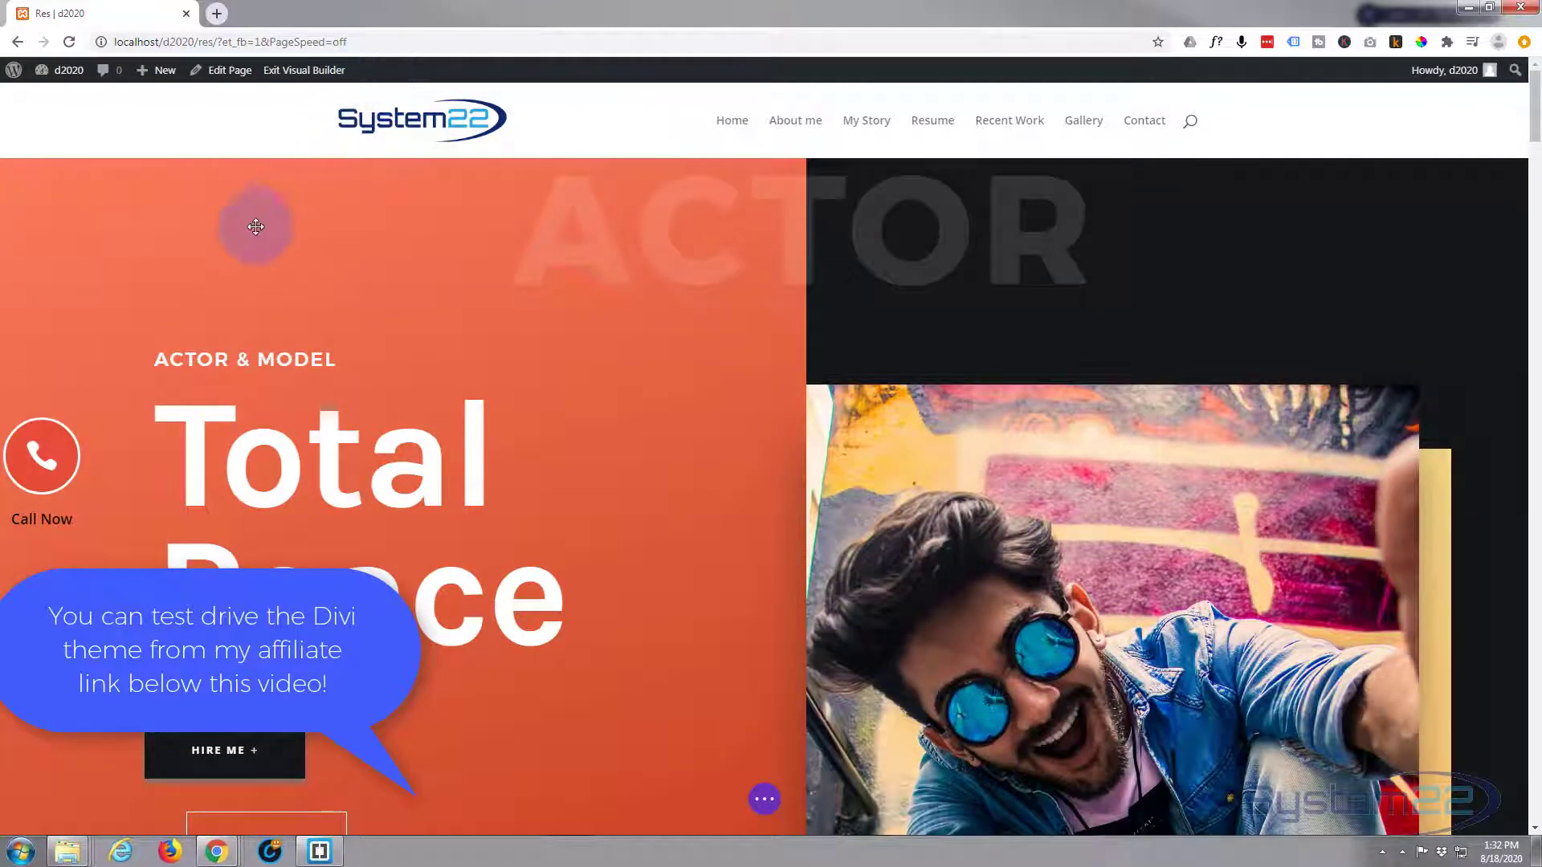
- Delete the Call Now button module on the left of the Total Peace hero
mouse_move(51, 460)
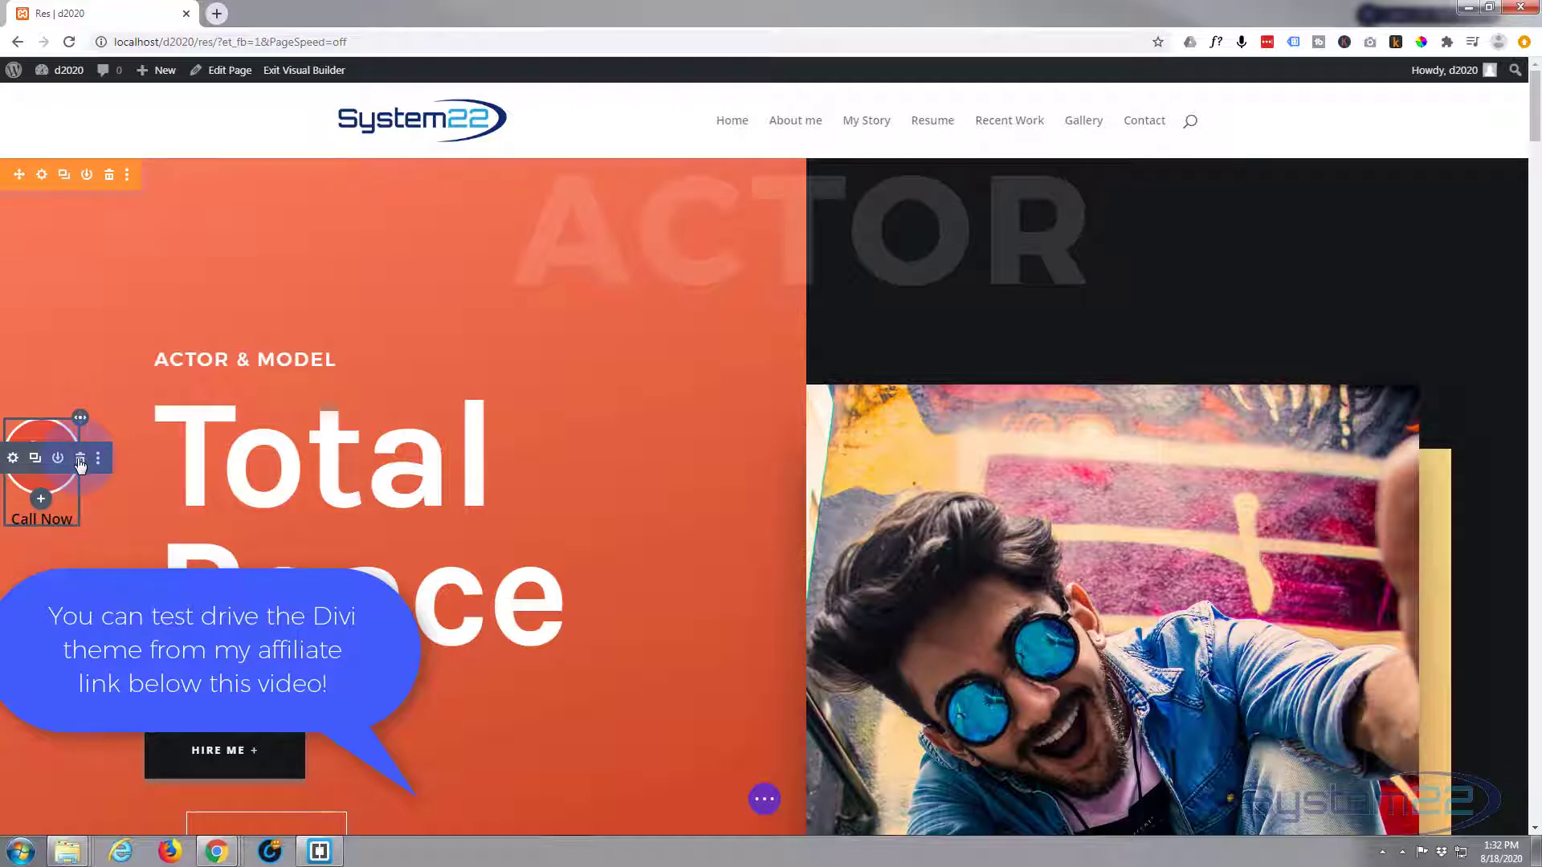
left_click(80, 460)
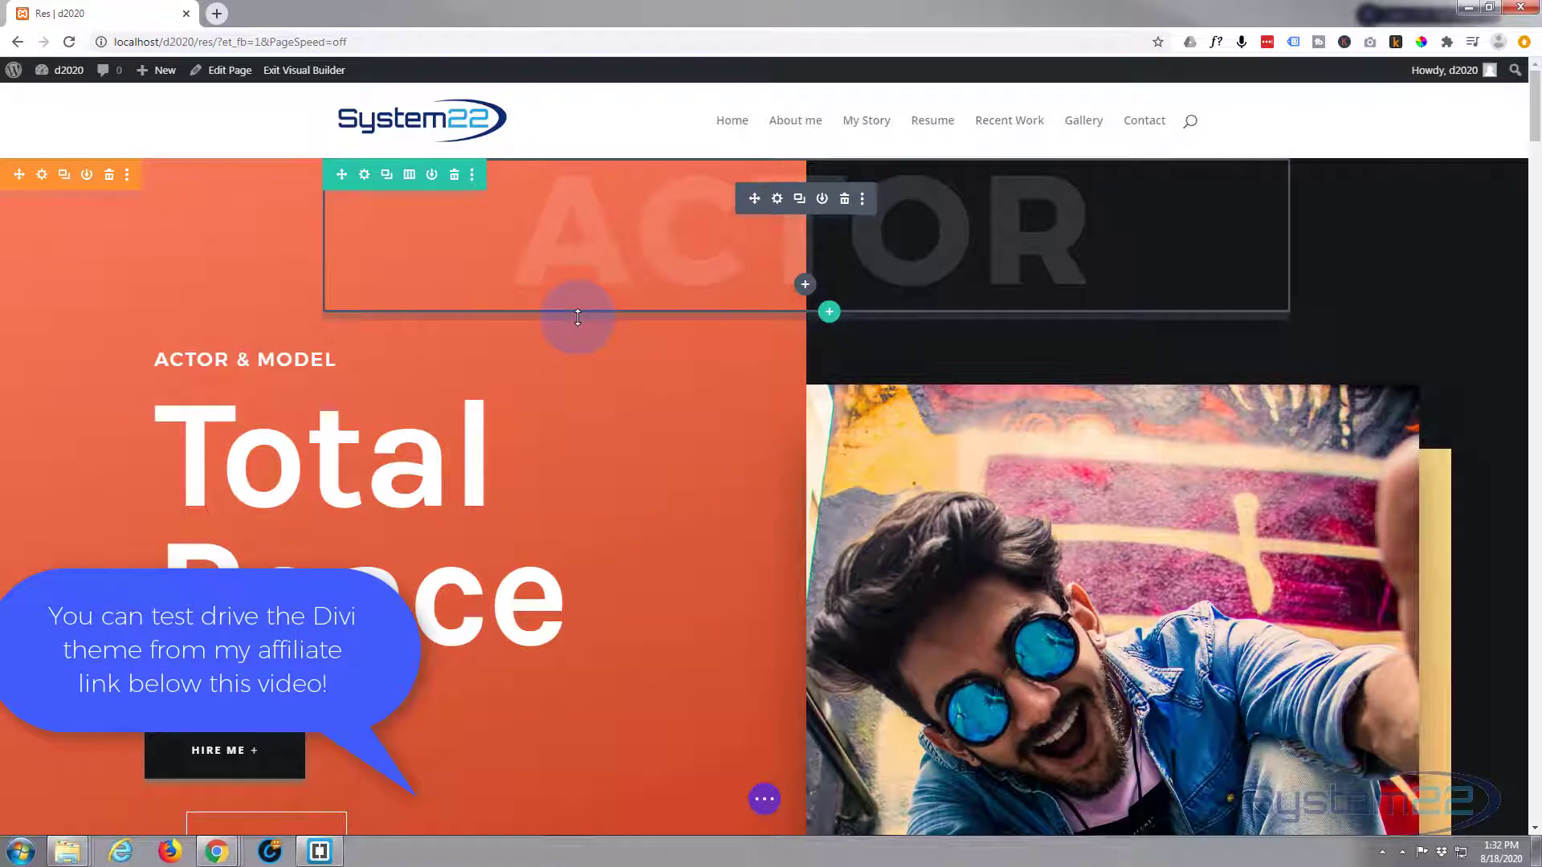
scroll(577, 317, "down", 1)
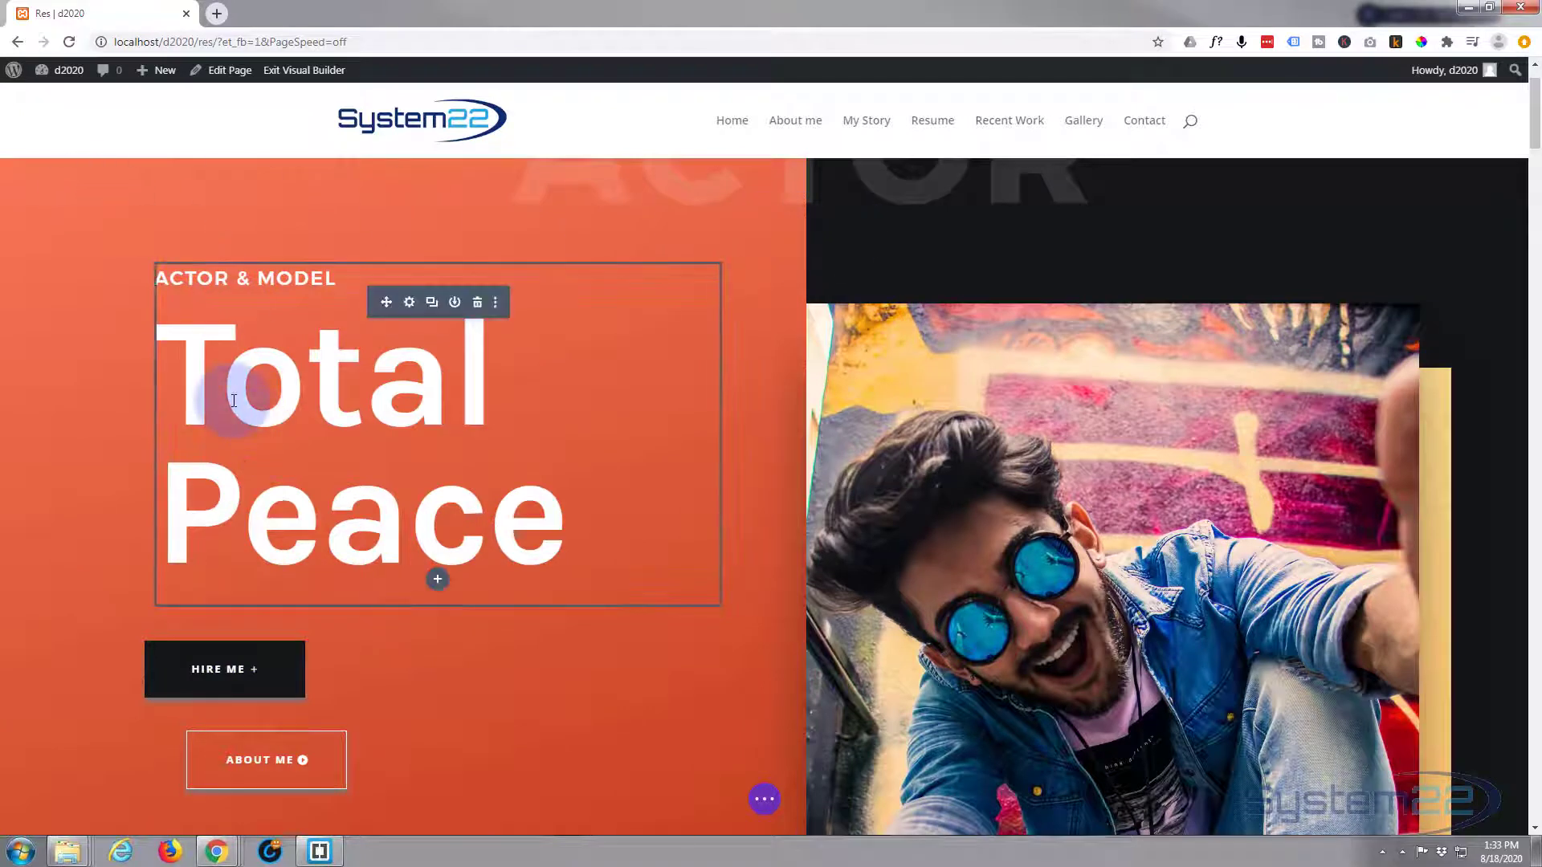
- Add a Blurb below Total Peace and title it with the spaced business phone number
left_click(437, 582)
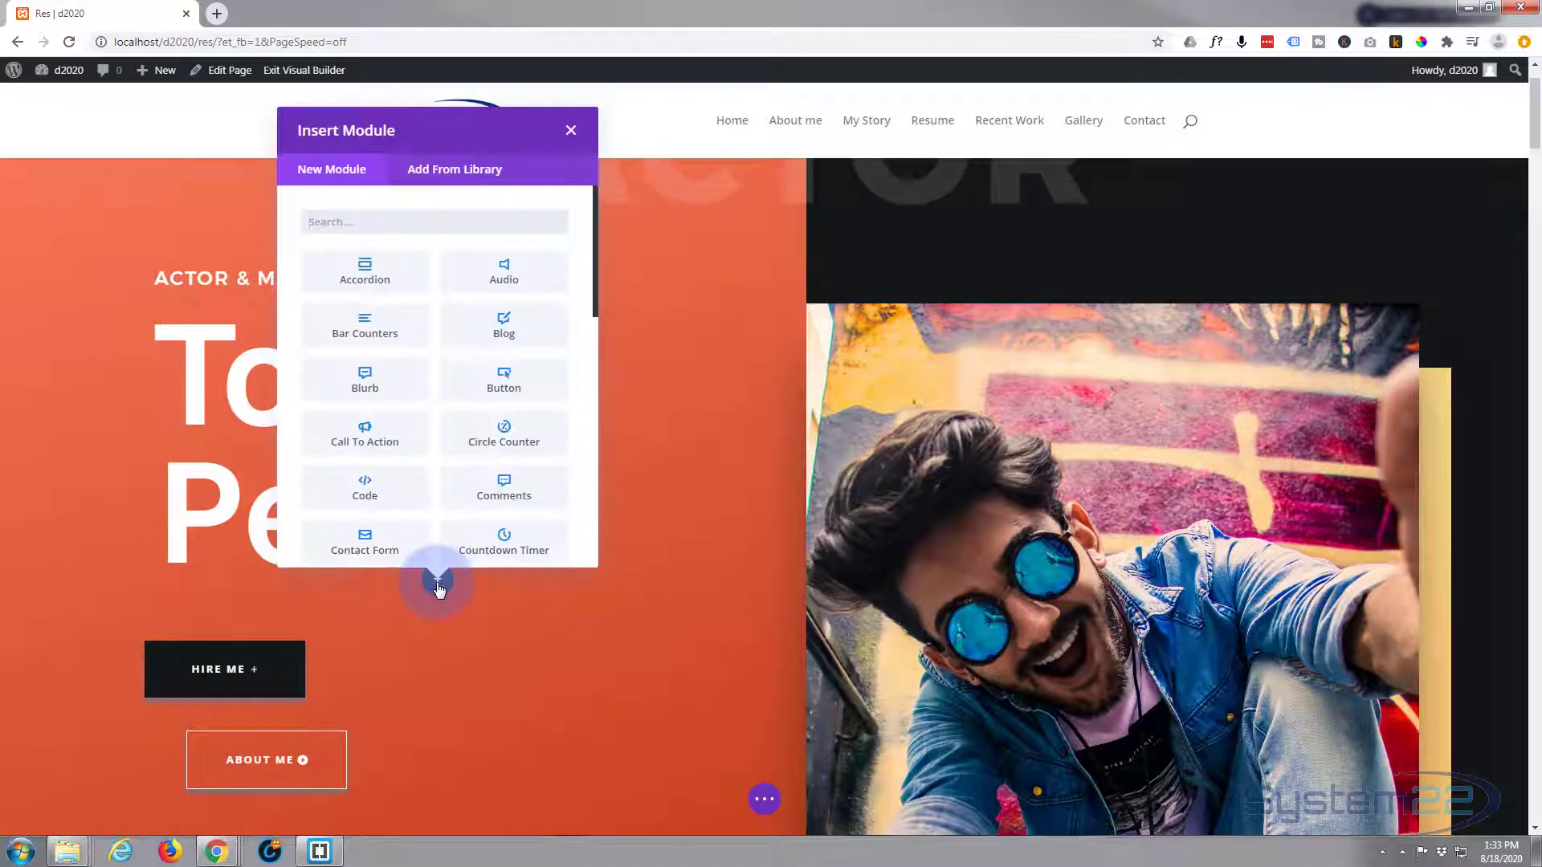
left_click(369, 387)
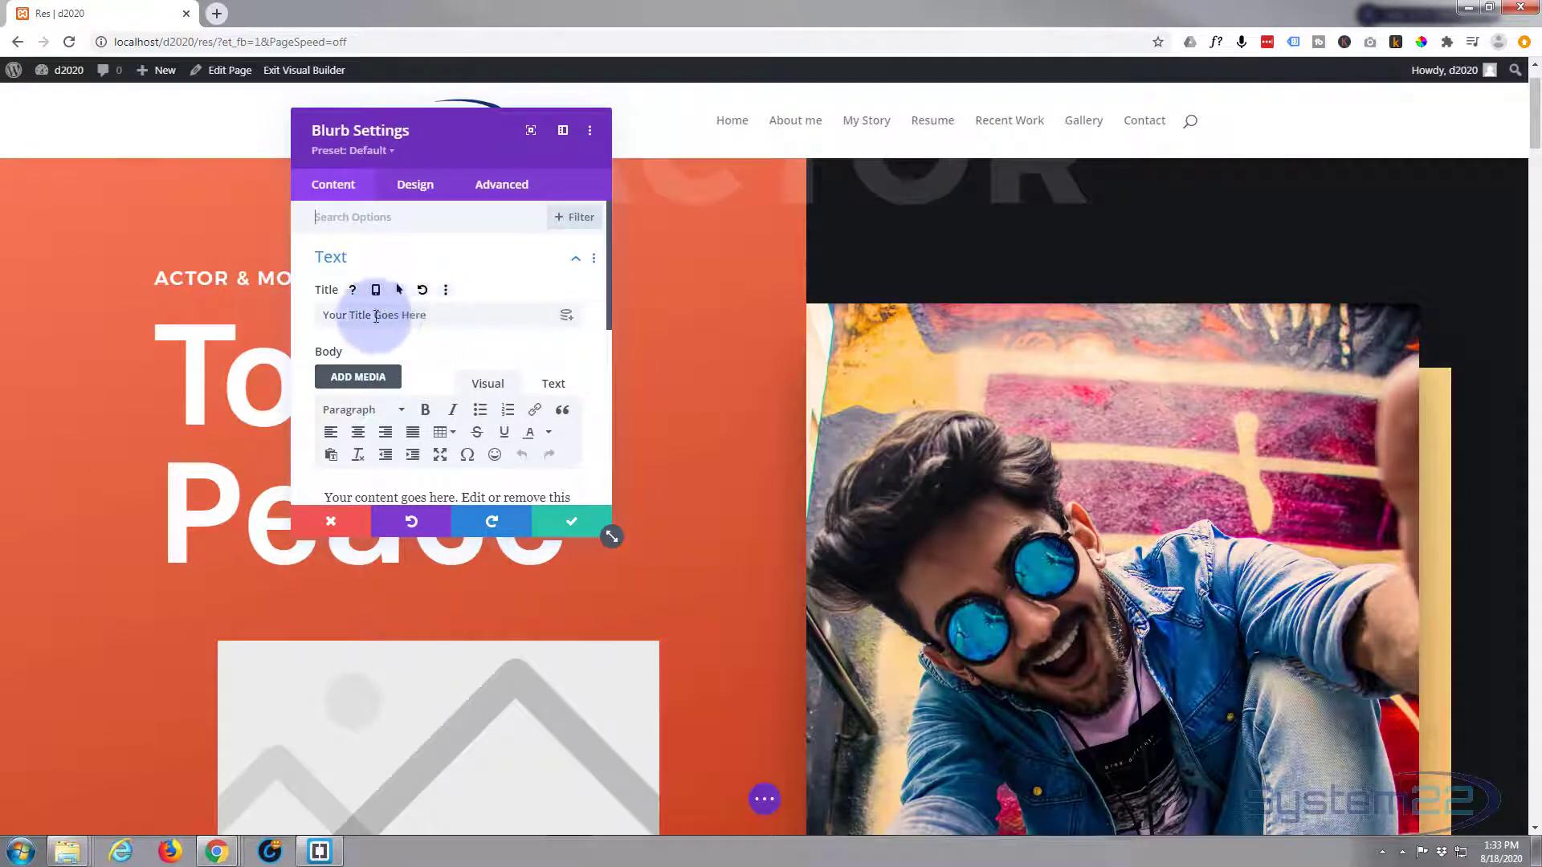
left_click_drag(321, 315, 438, 316)
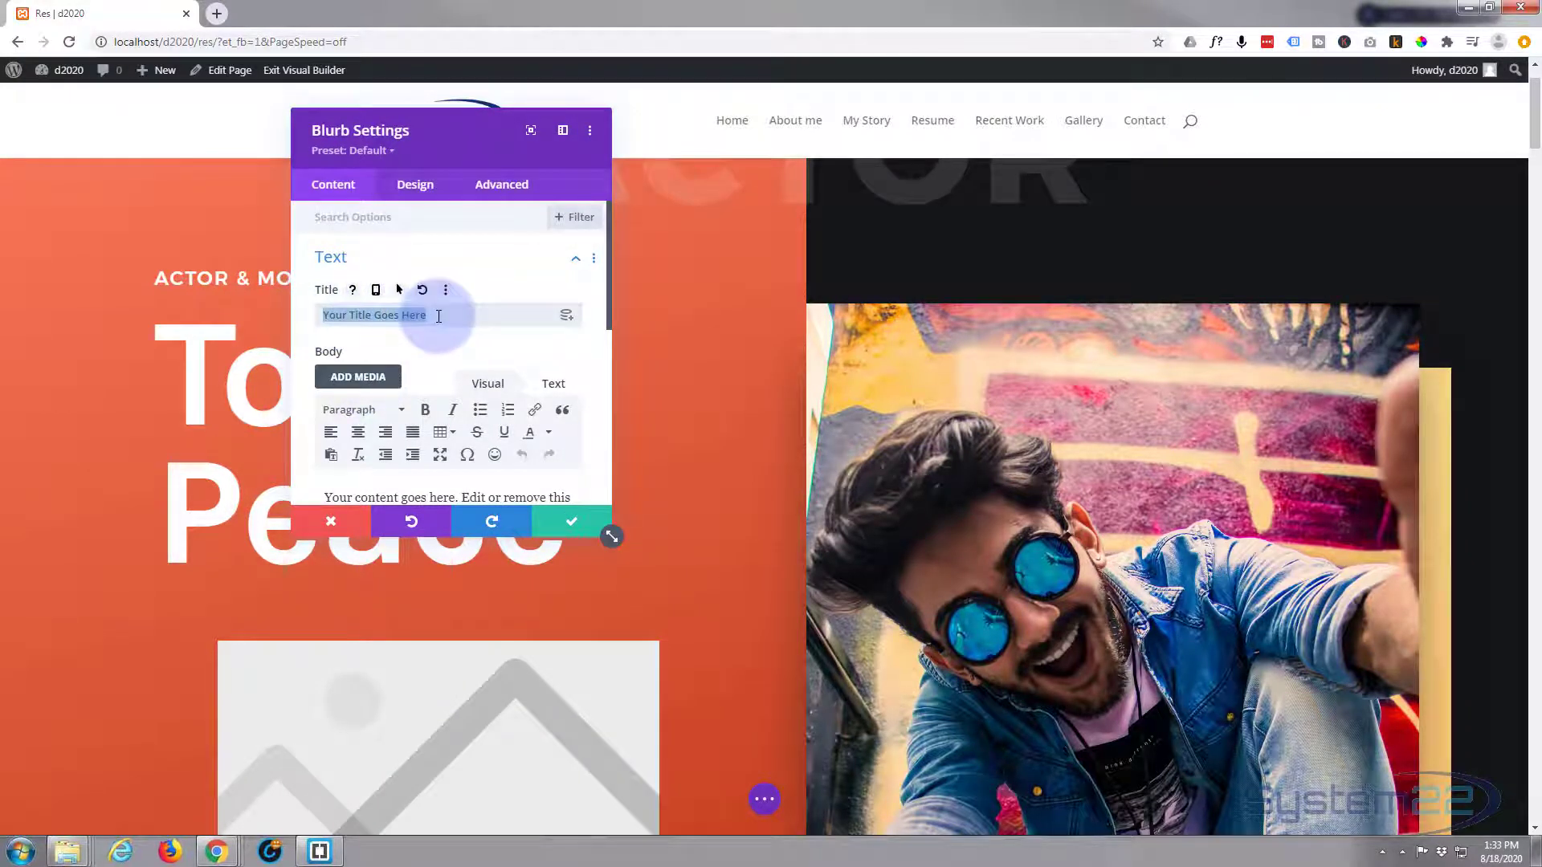
type("C")
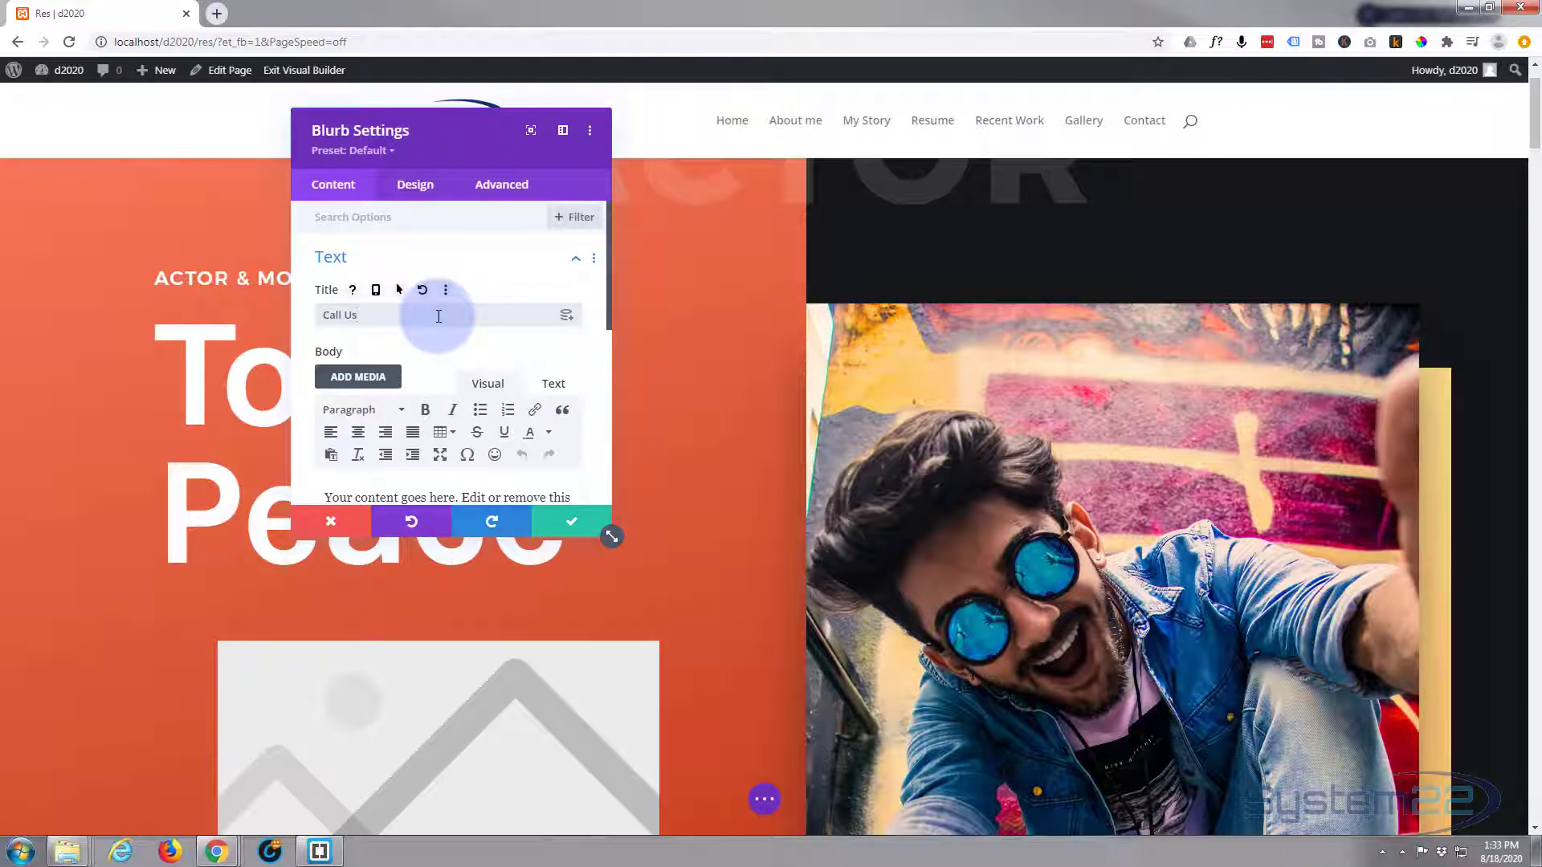
type("all Us")
left_click_drag(439, 316, 311, 316)
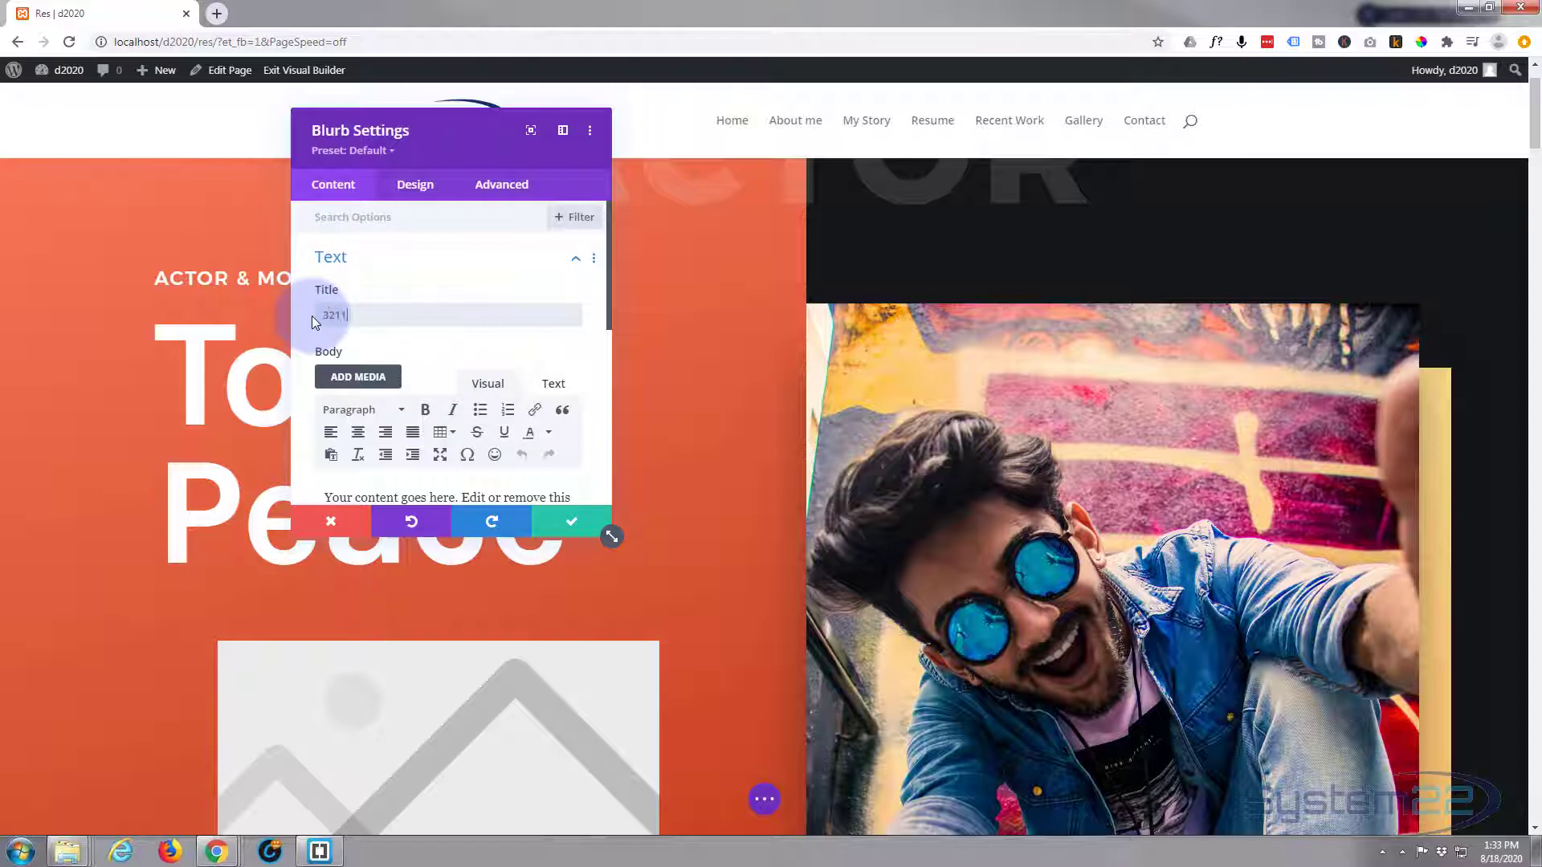
left_click(343, 315)
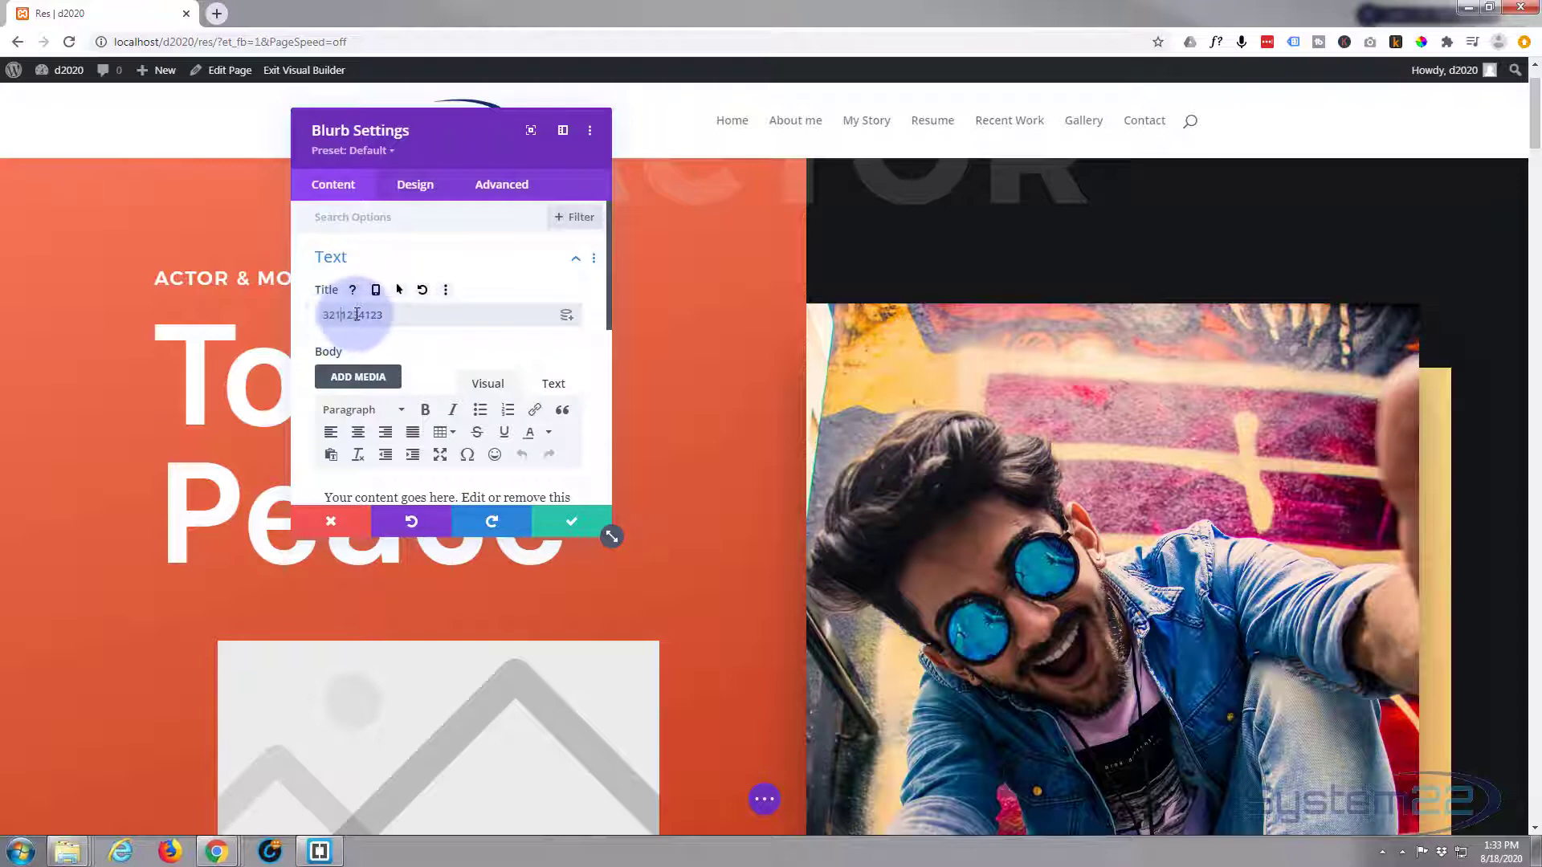
left_click(362, 314)
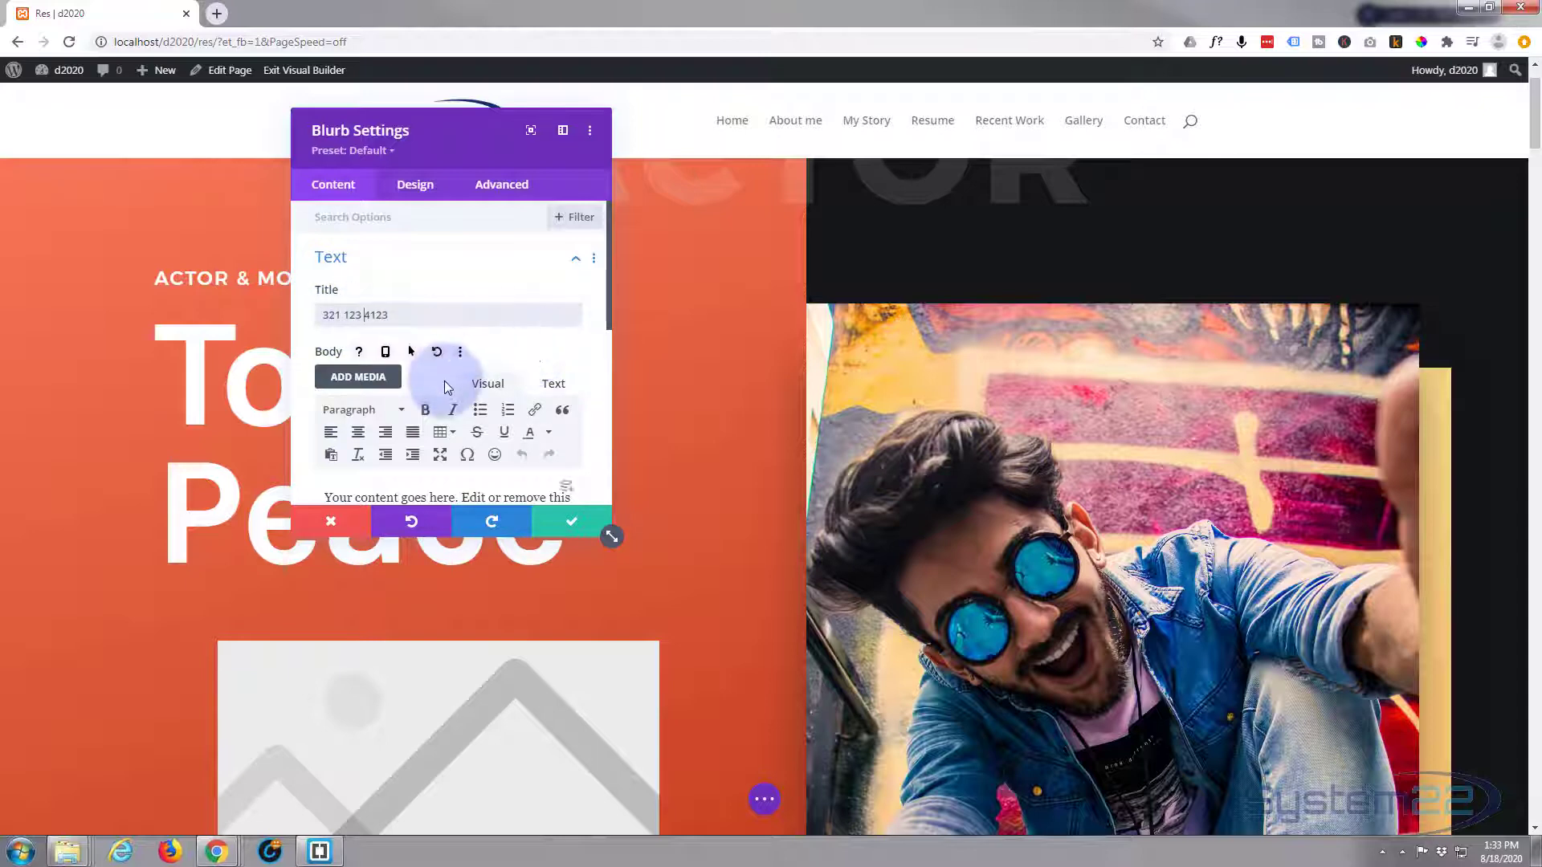
- Delete the blurb's placeholder body paragraph
scroll(443, 379, "down", 3)
left_click_drag(491, 358, 318, 250)
key("BackSpace")
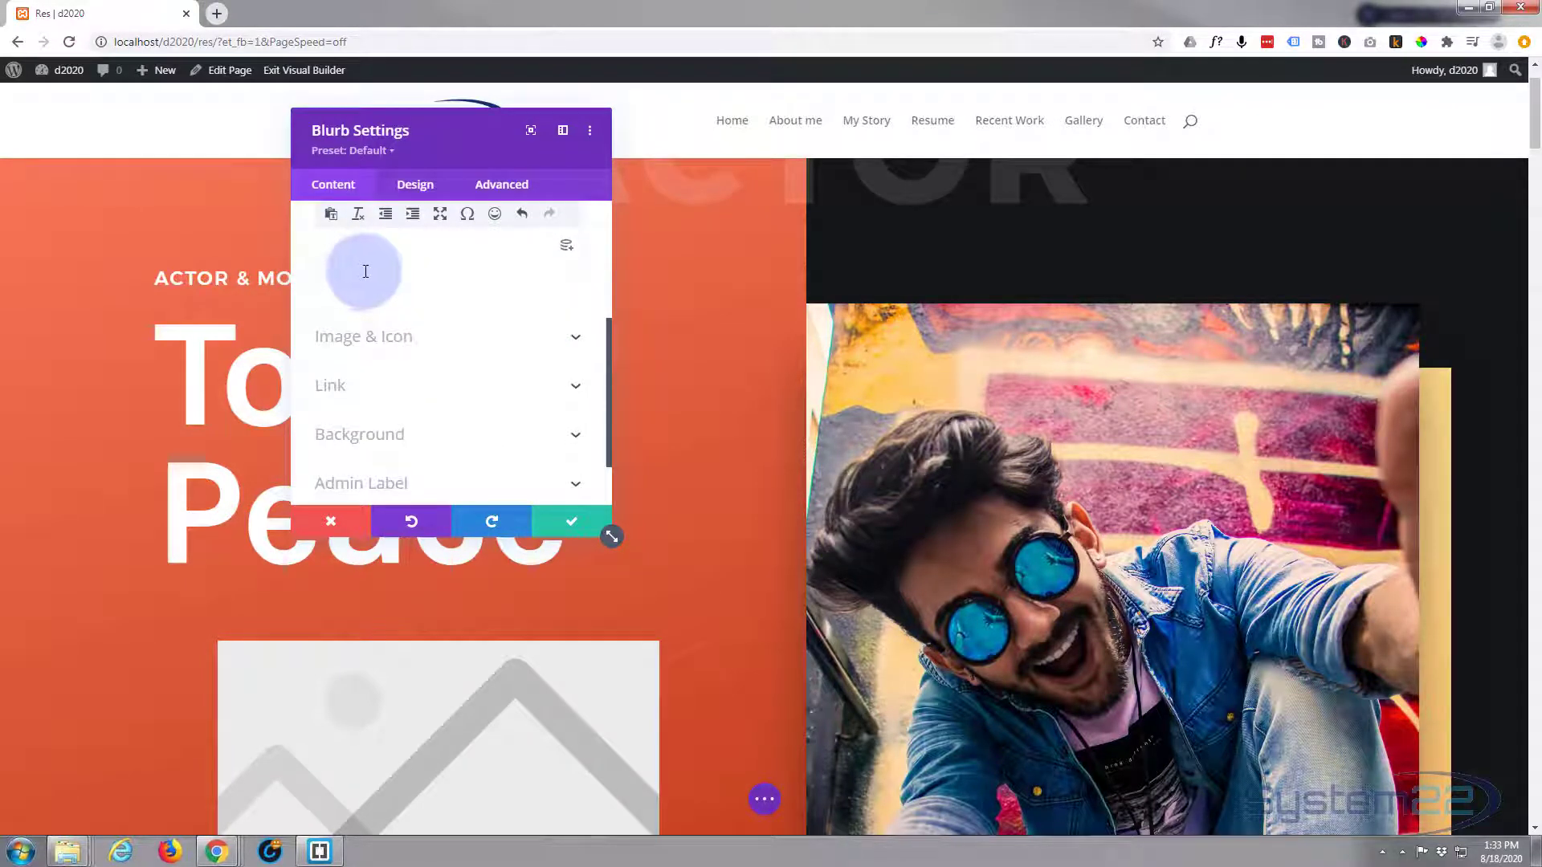
scroll(363, 272, "down", 1)
left_click(365, 272)
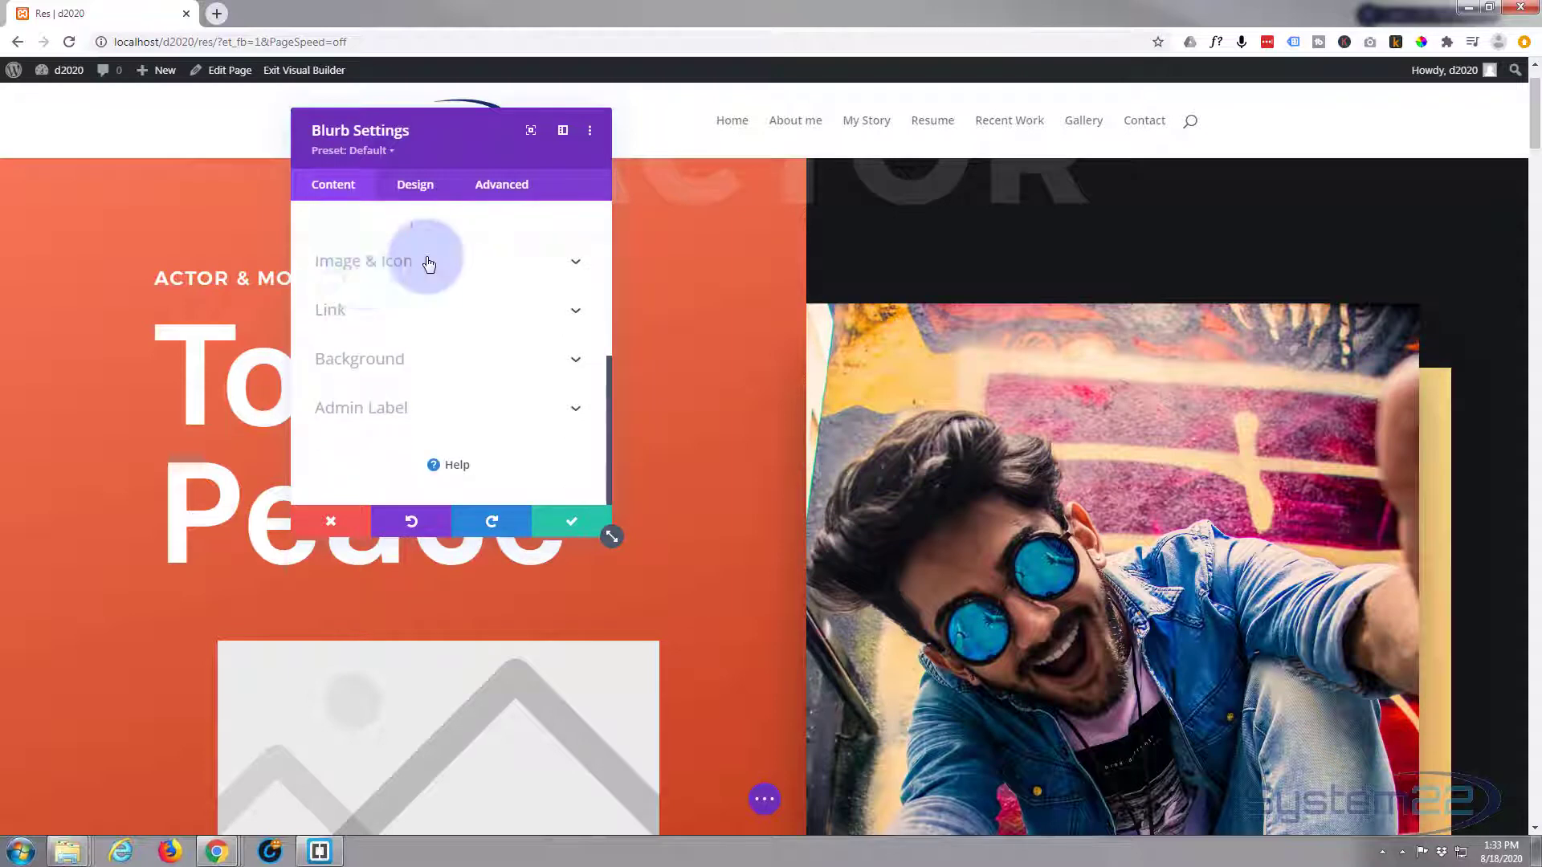
- Switch the blurb to use an icon and dock the settings panel on the right
left_click(354, 285)
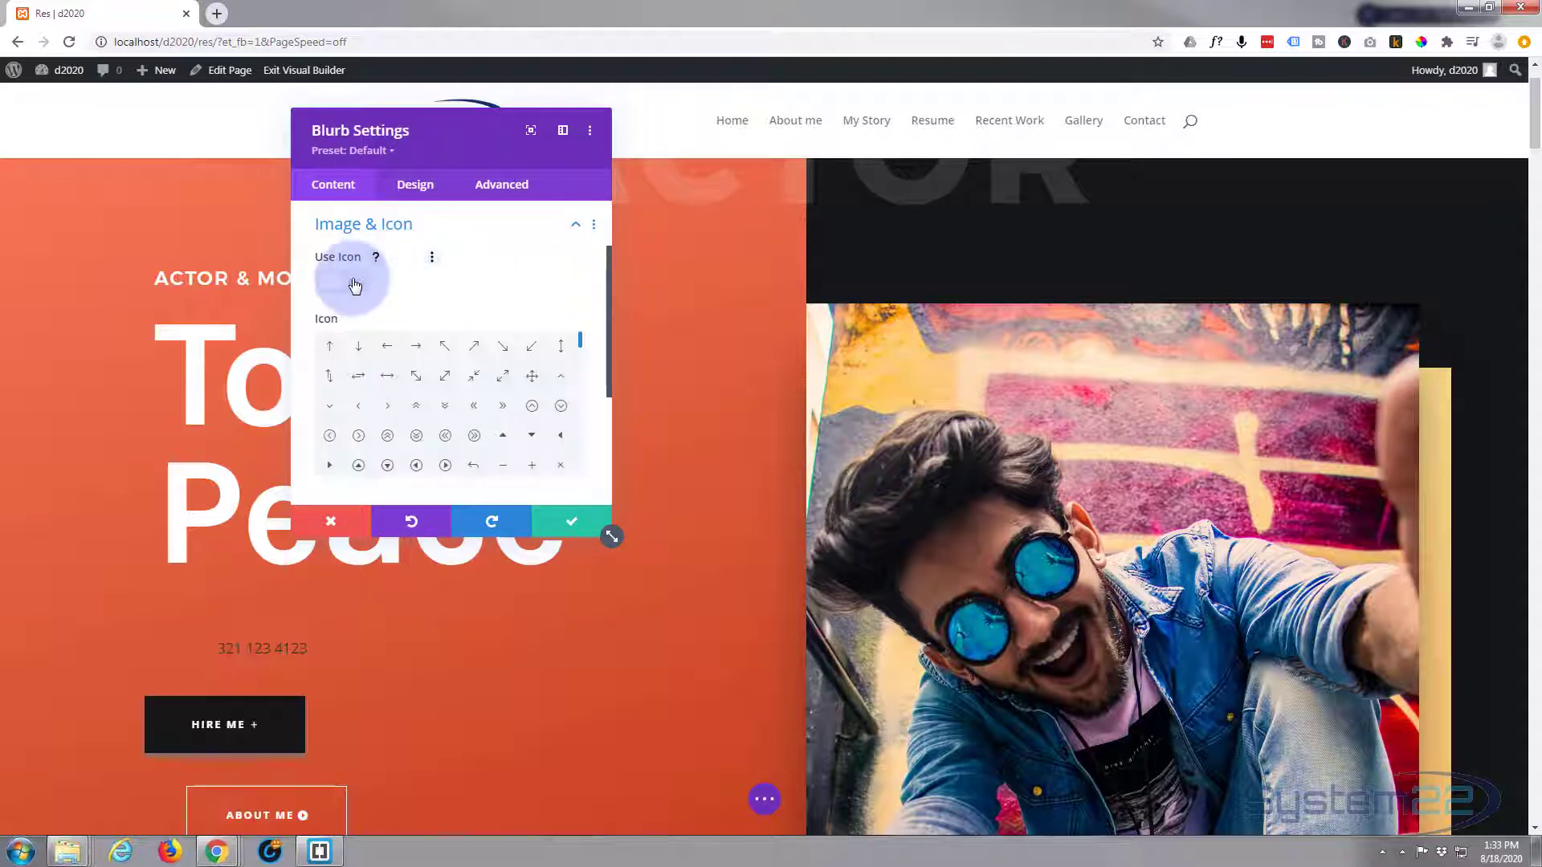
left_click_drag(483, 145, 932, 148)
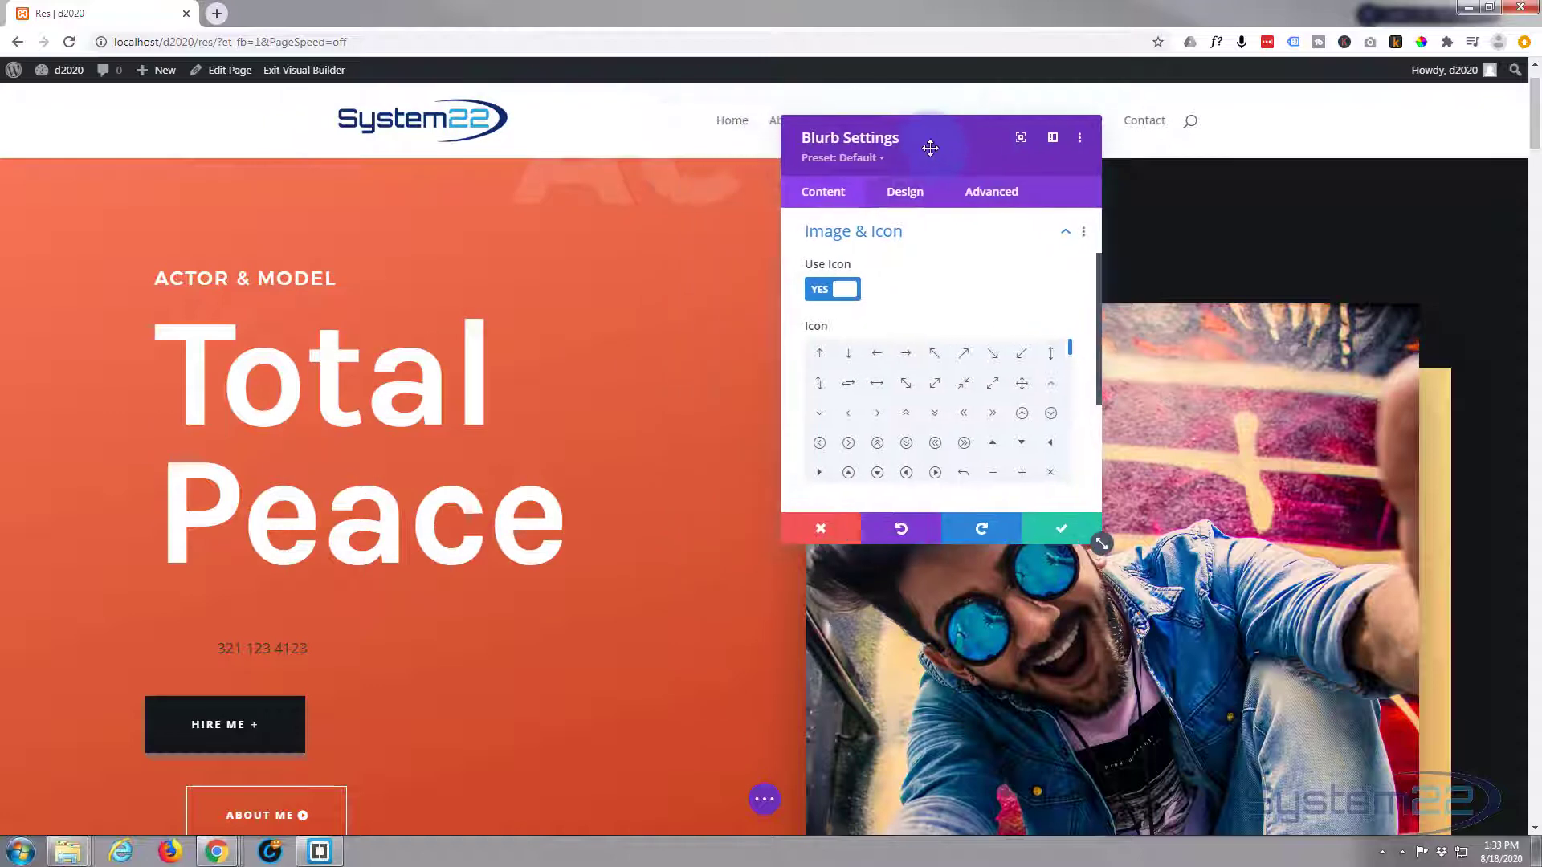
left_click(243, 654)
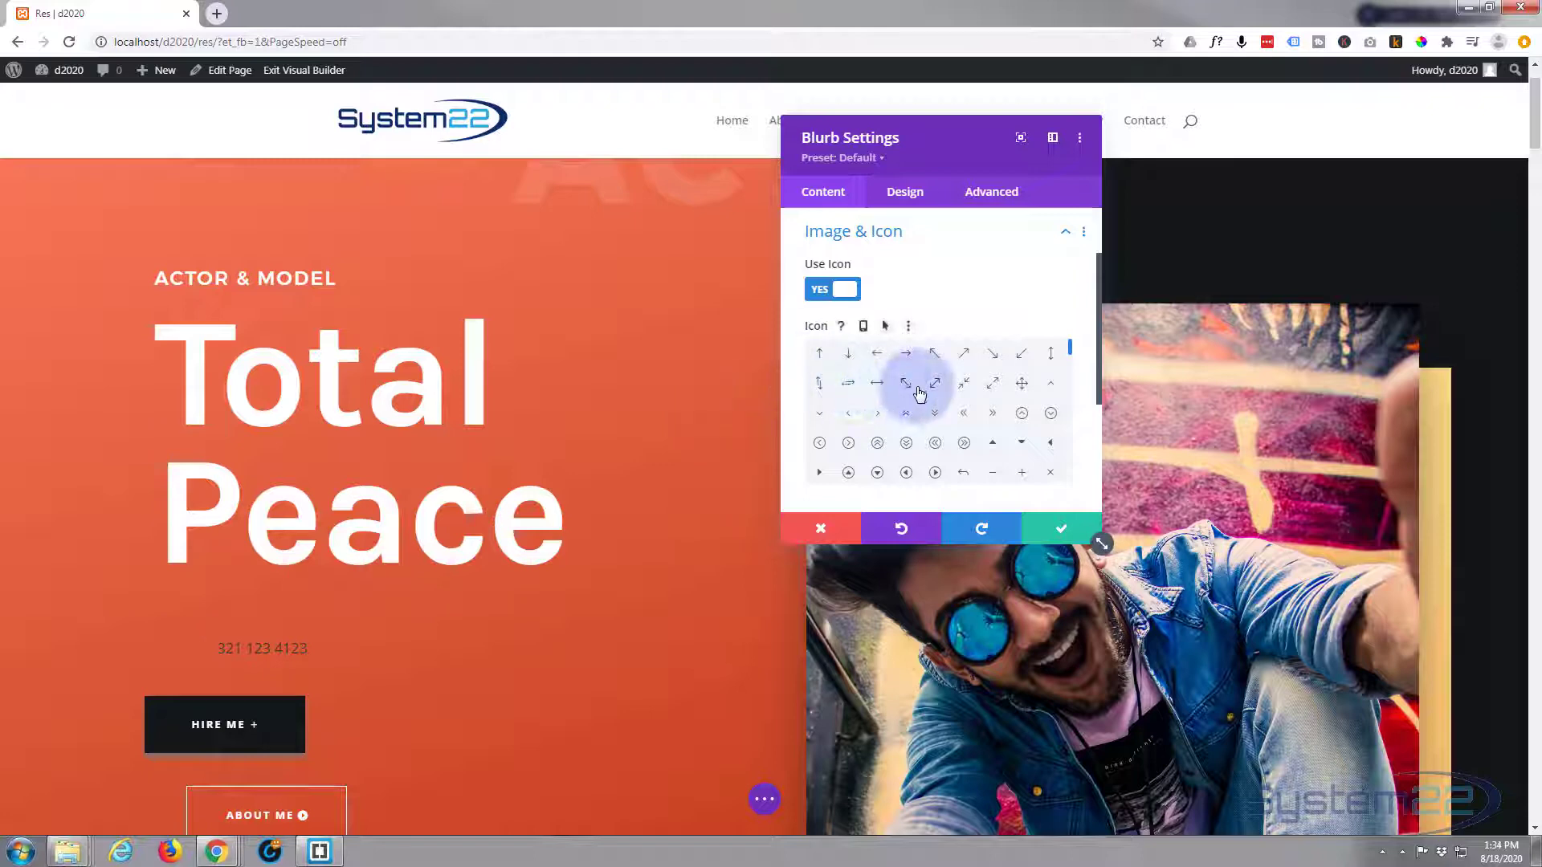
- Choose the phone handset icon from the icon grid
scroll(907, 409, "down", 5)
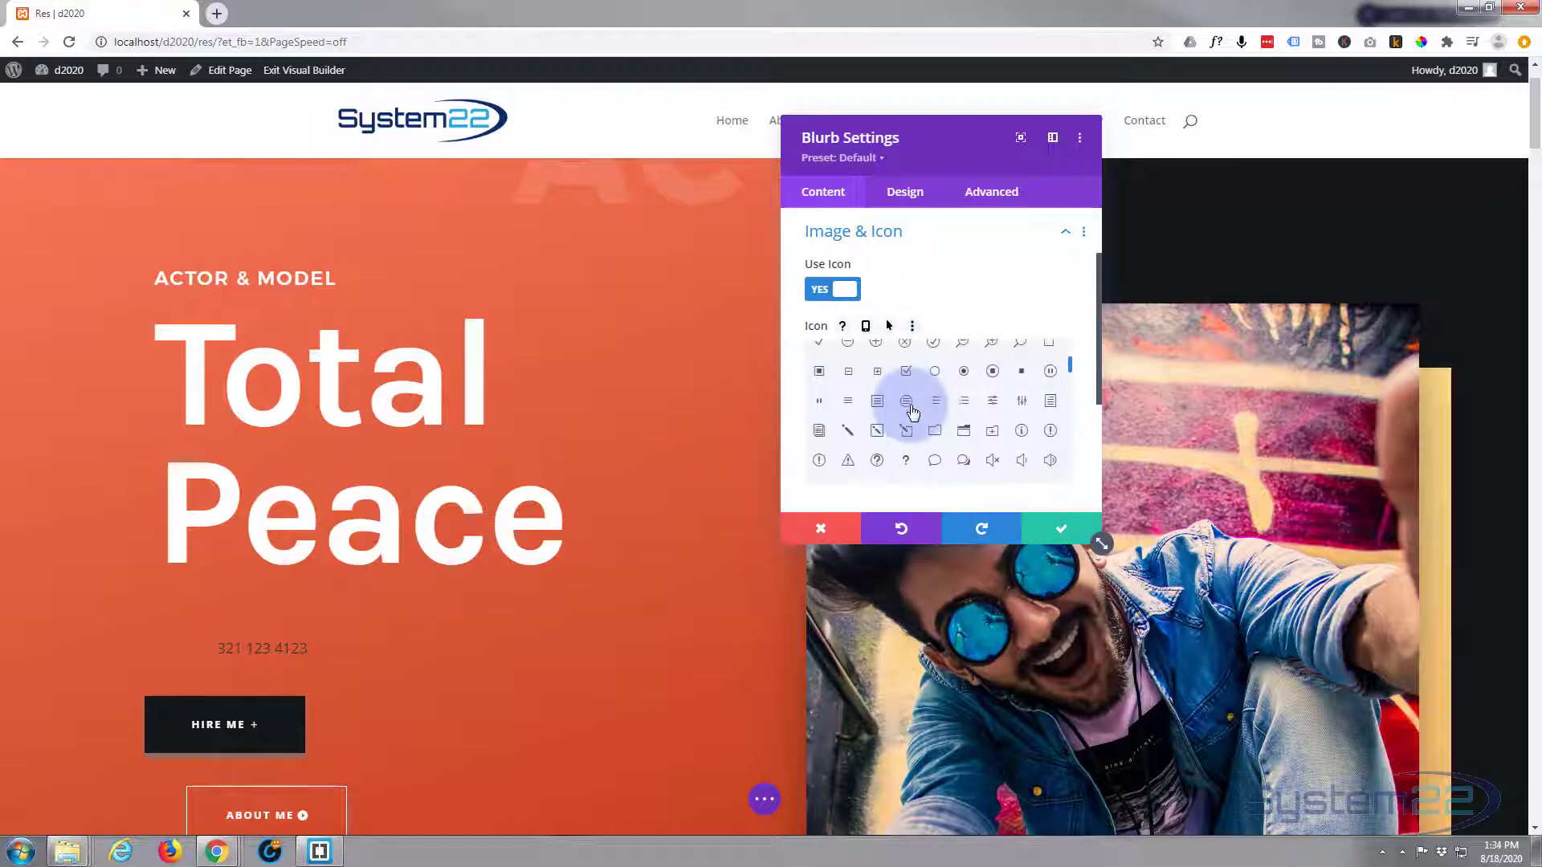
scroll(948, 385, "down", 2)
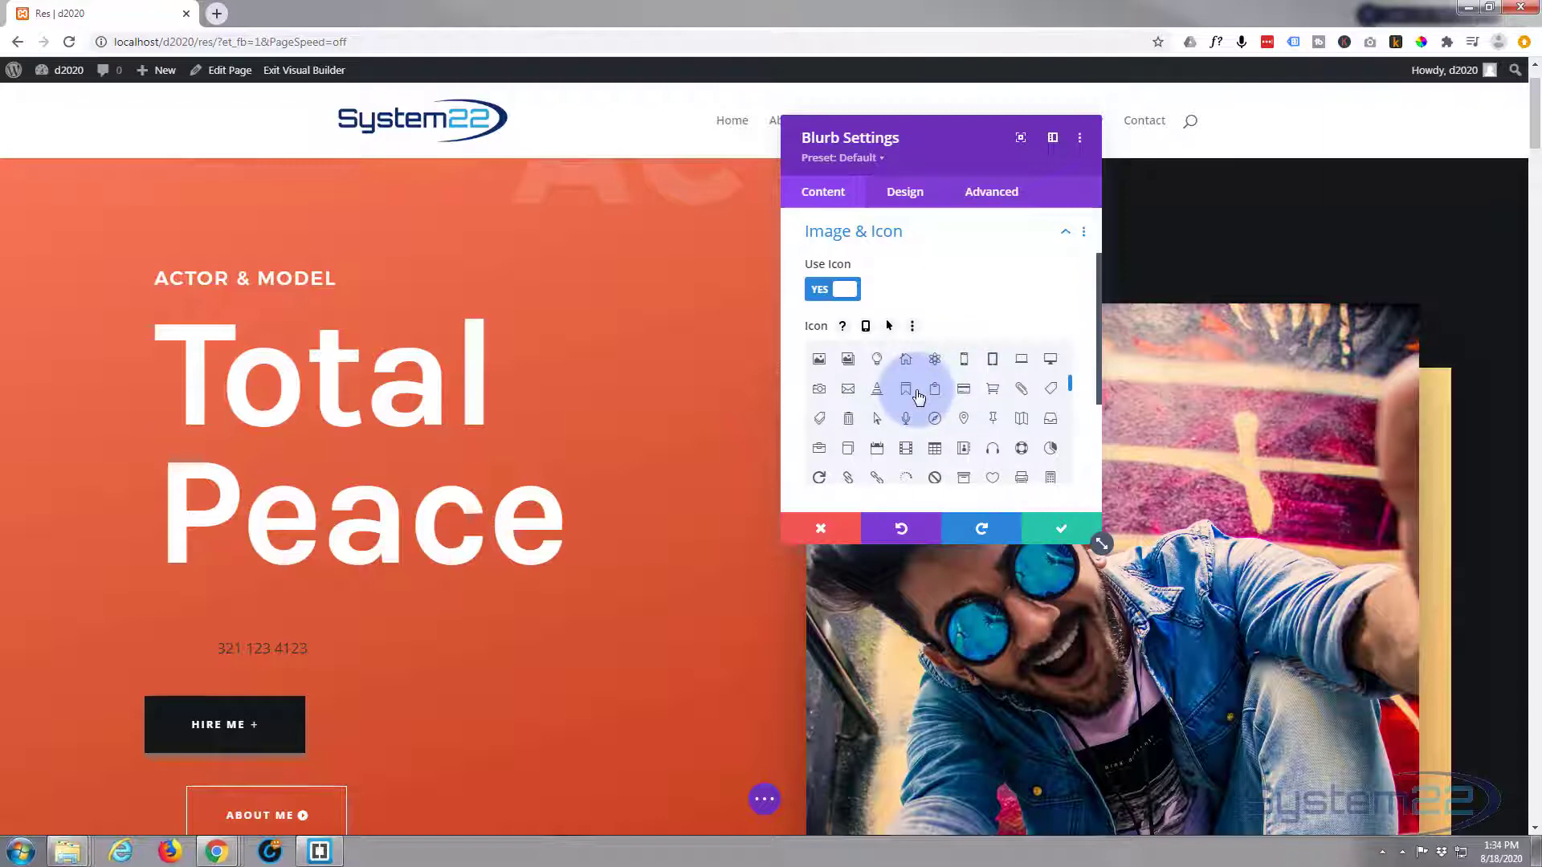
scroll(915, 394, "down", 3)
scroll(919, 397, "down", 3)
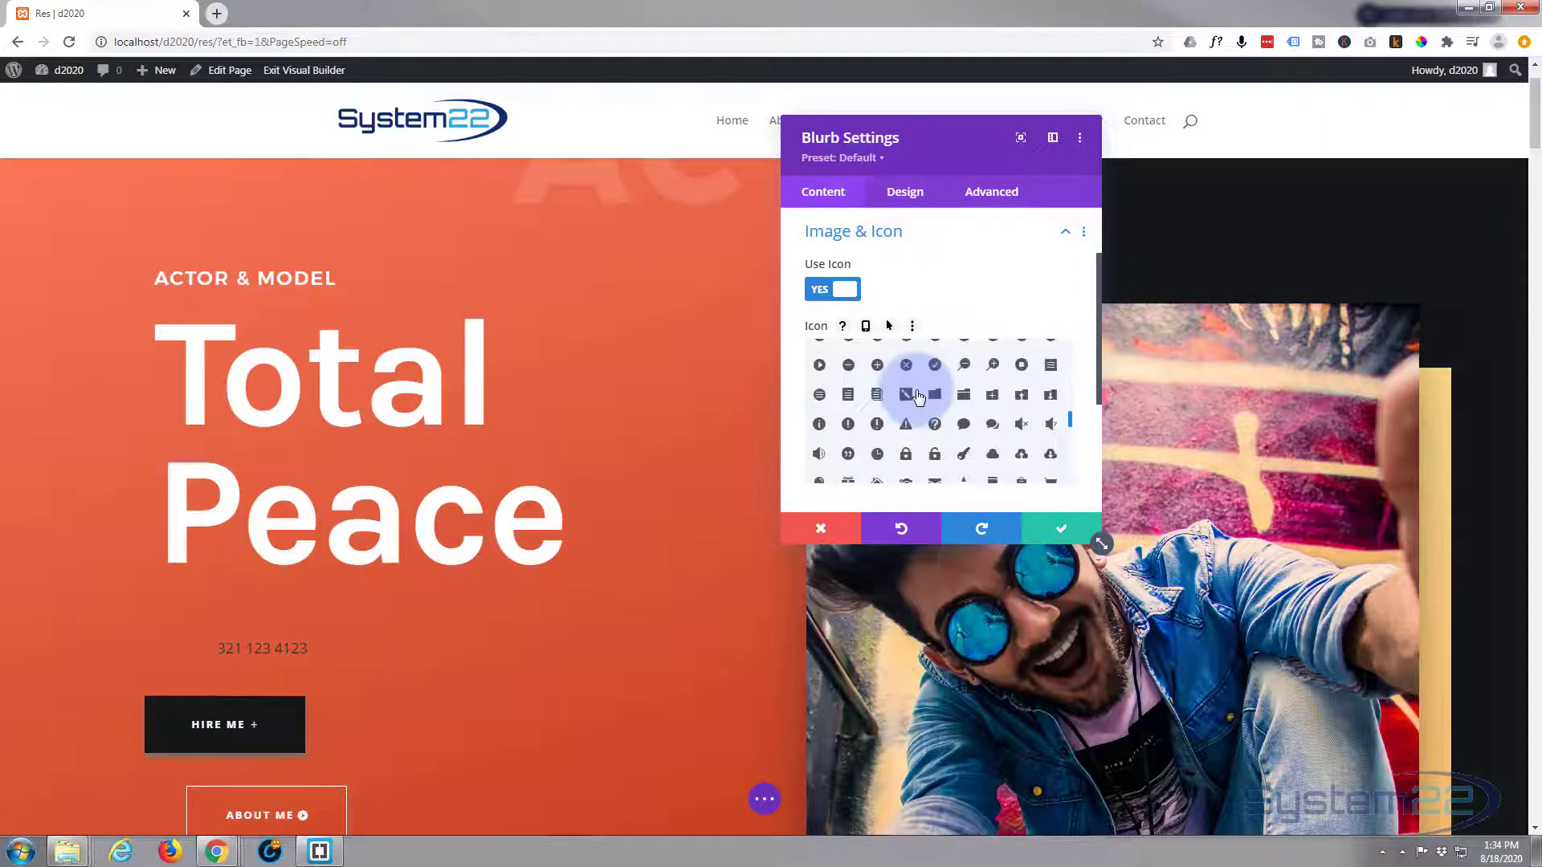
scroll(918, 398, "down", 2)
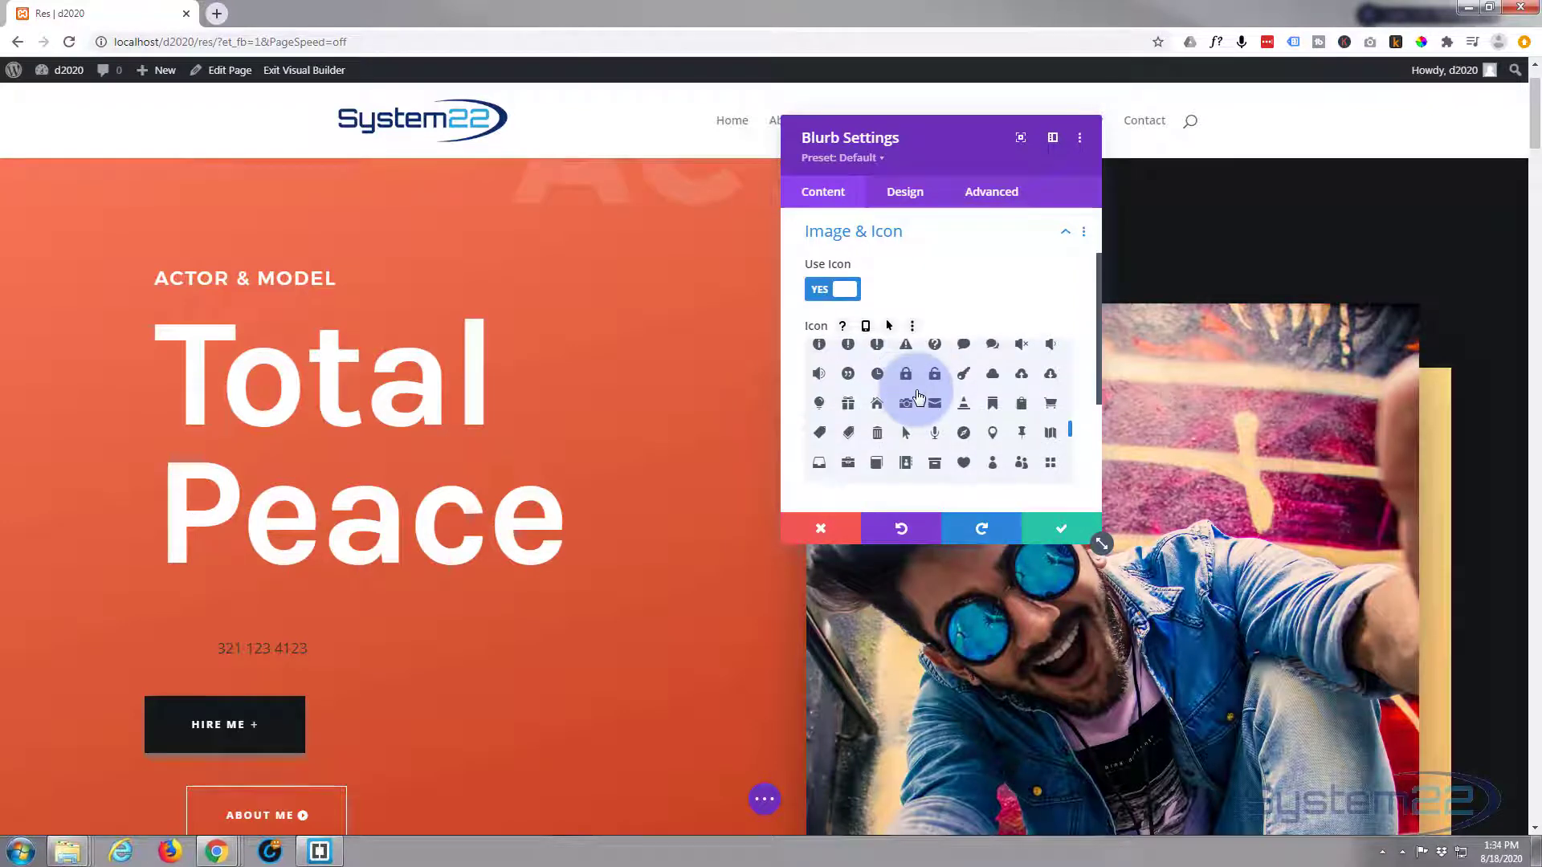
scroll(915, 401, "down", 2)
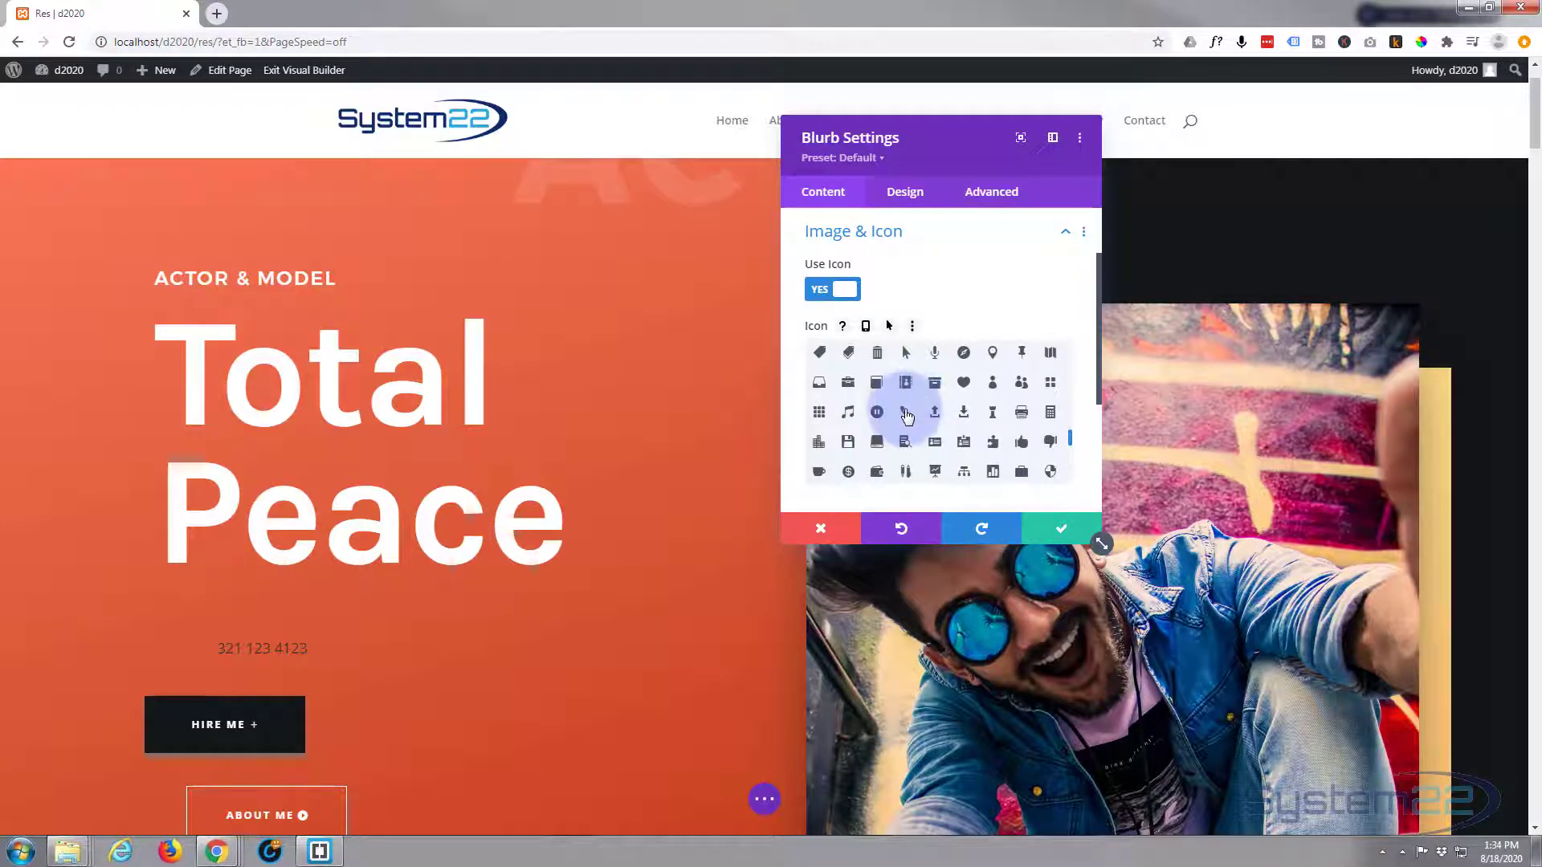
left_click(906, 414)
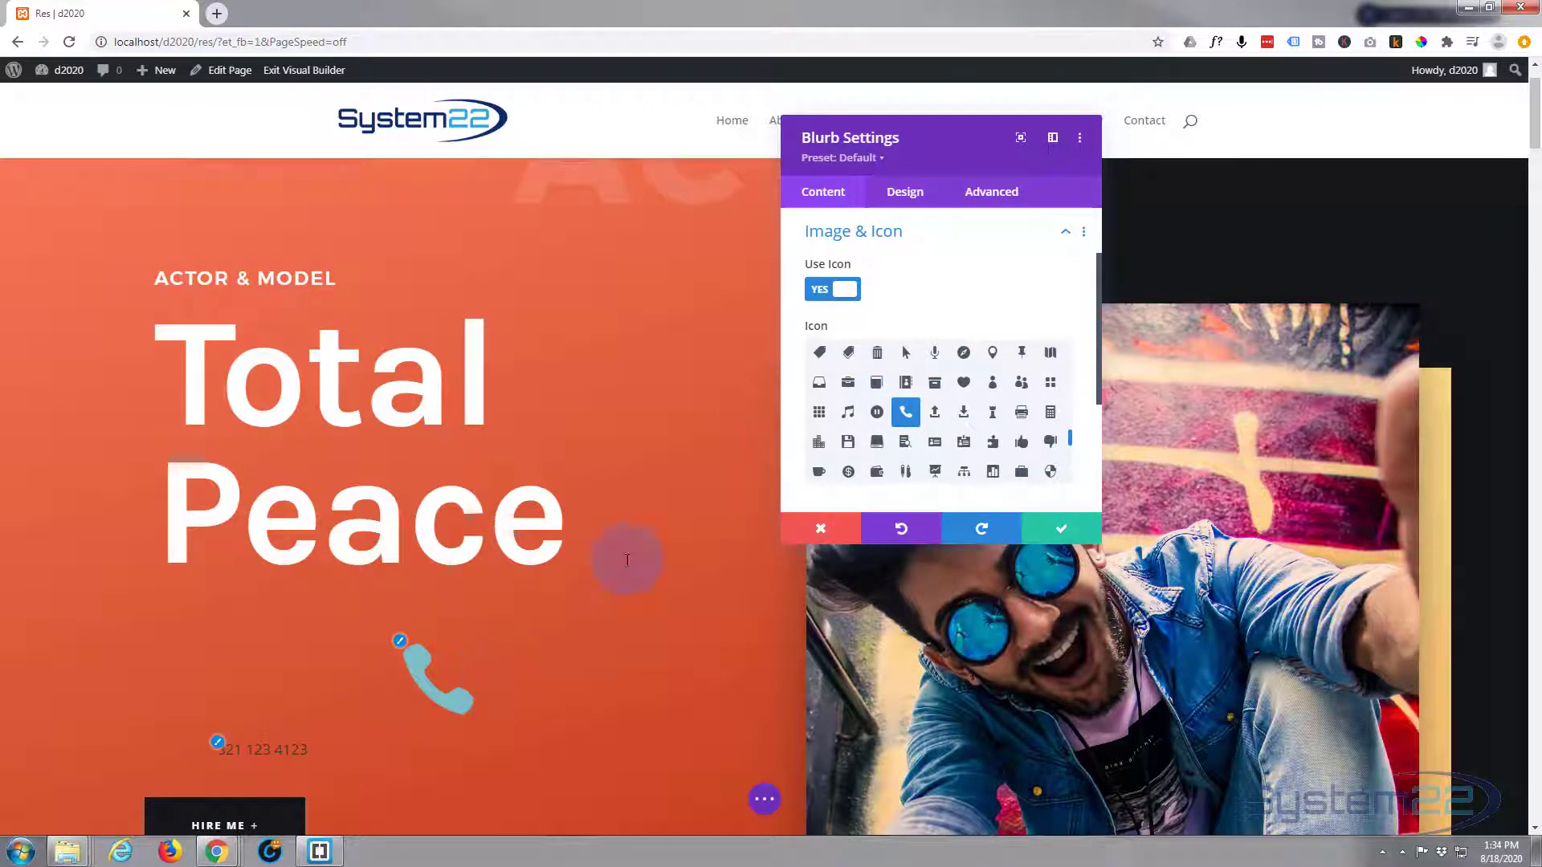
scroll(898, 380, "down", 10)
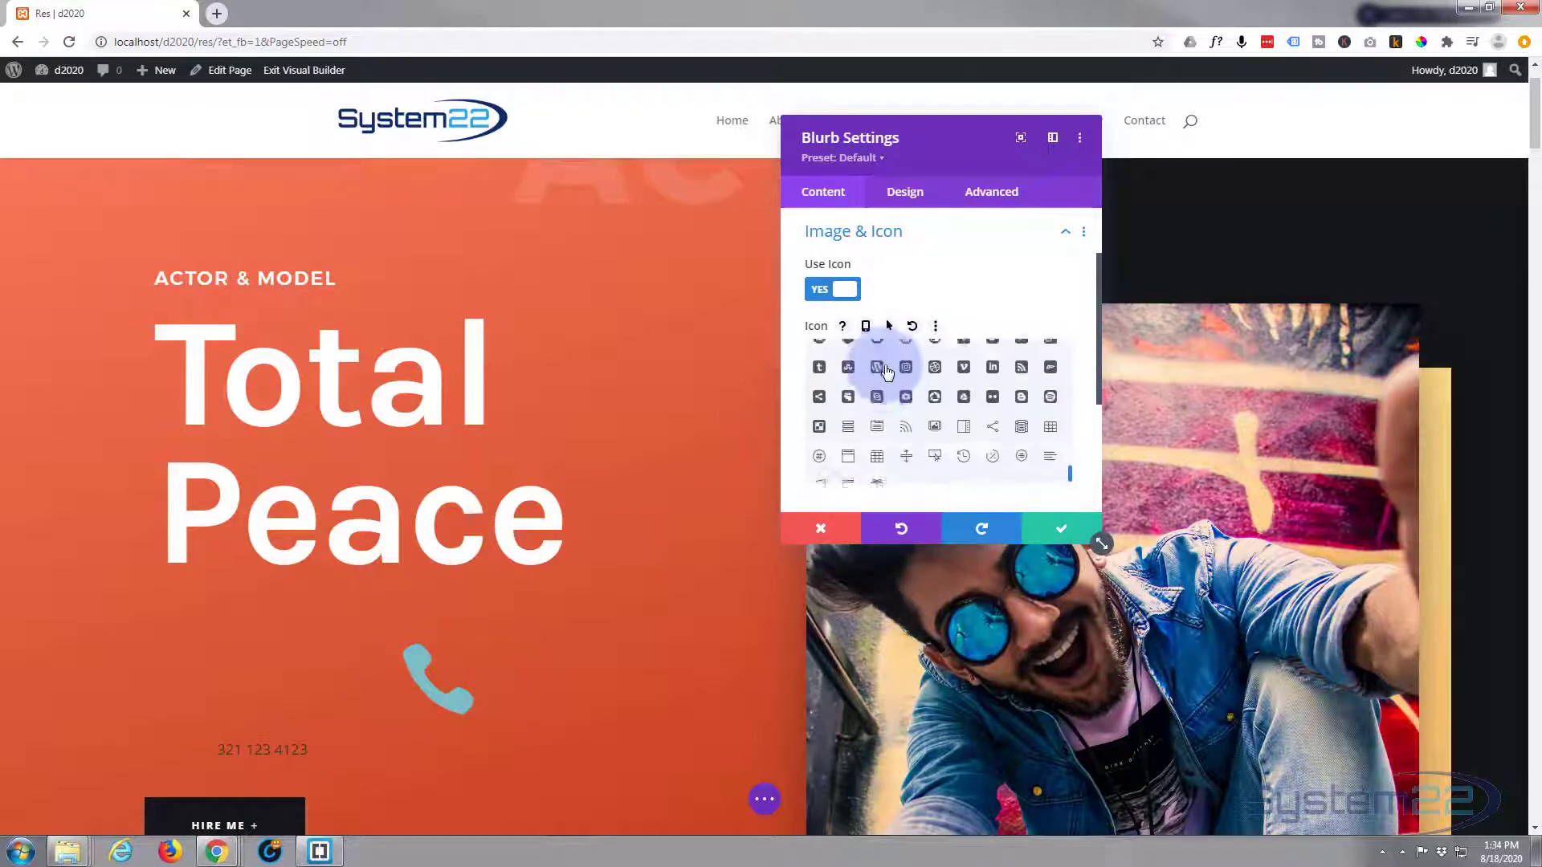
scroll(793, 365, "down", 3)
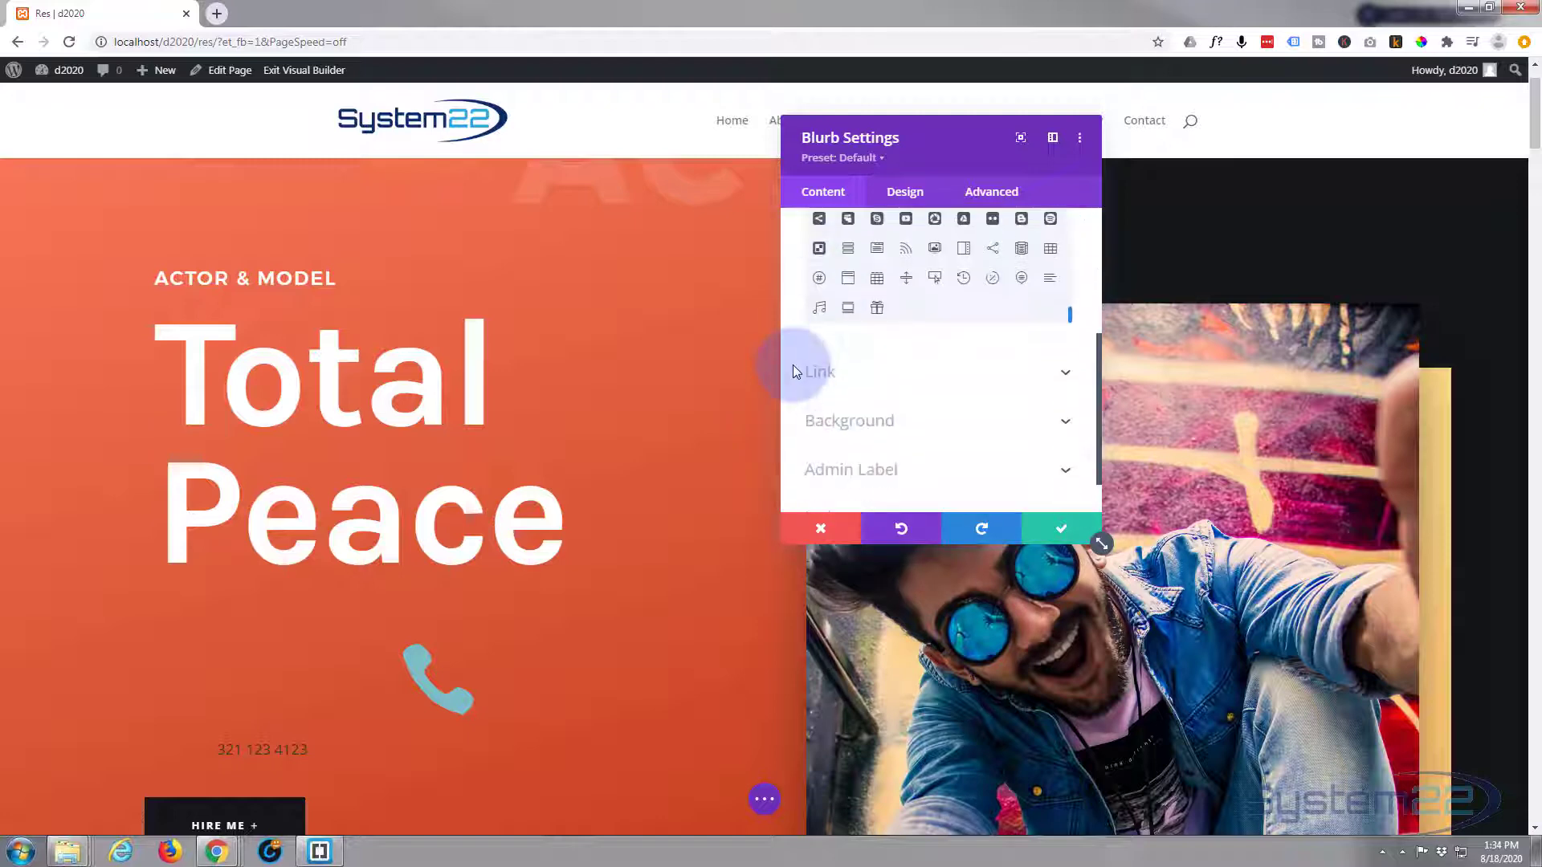
- Enter the tel: phone-number URL as the Title Link URL and copy it
left_click(895, 325)
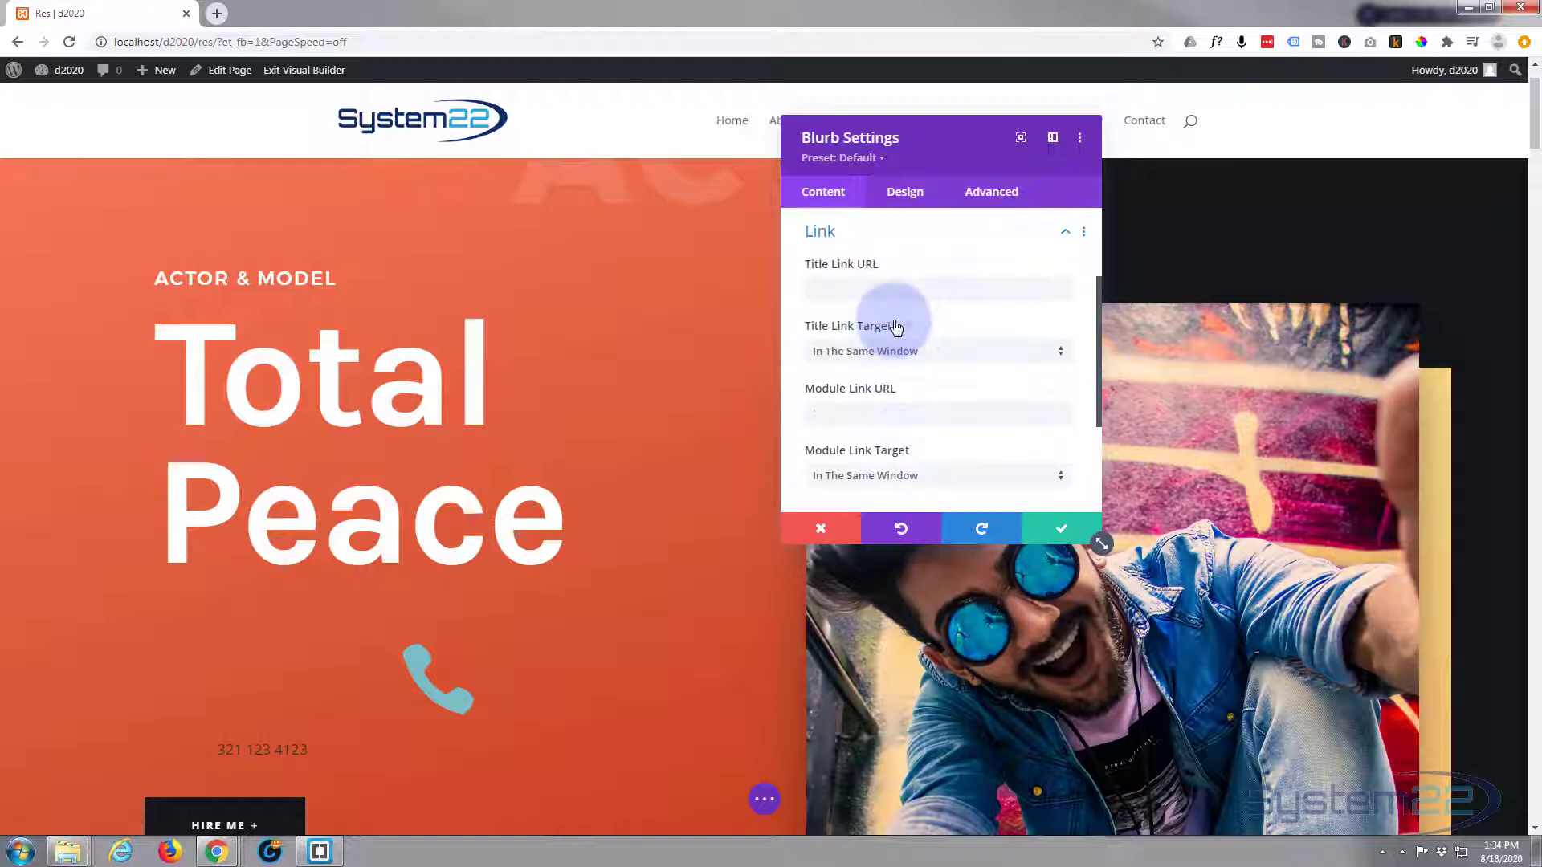
left_click(821, 296)
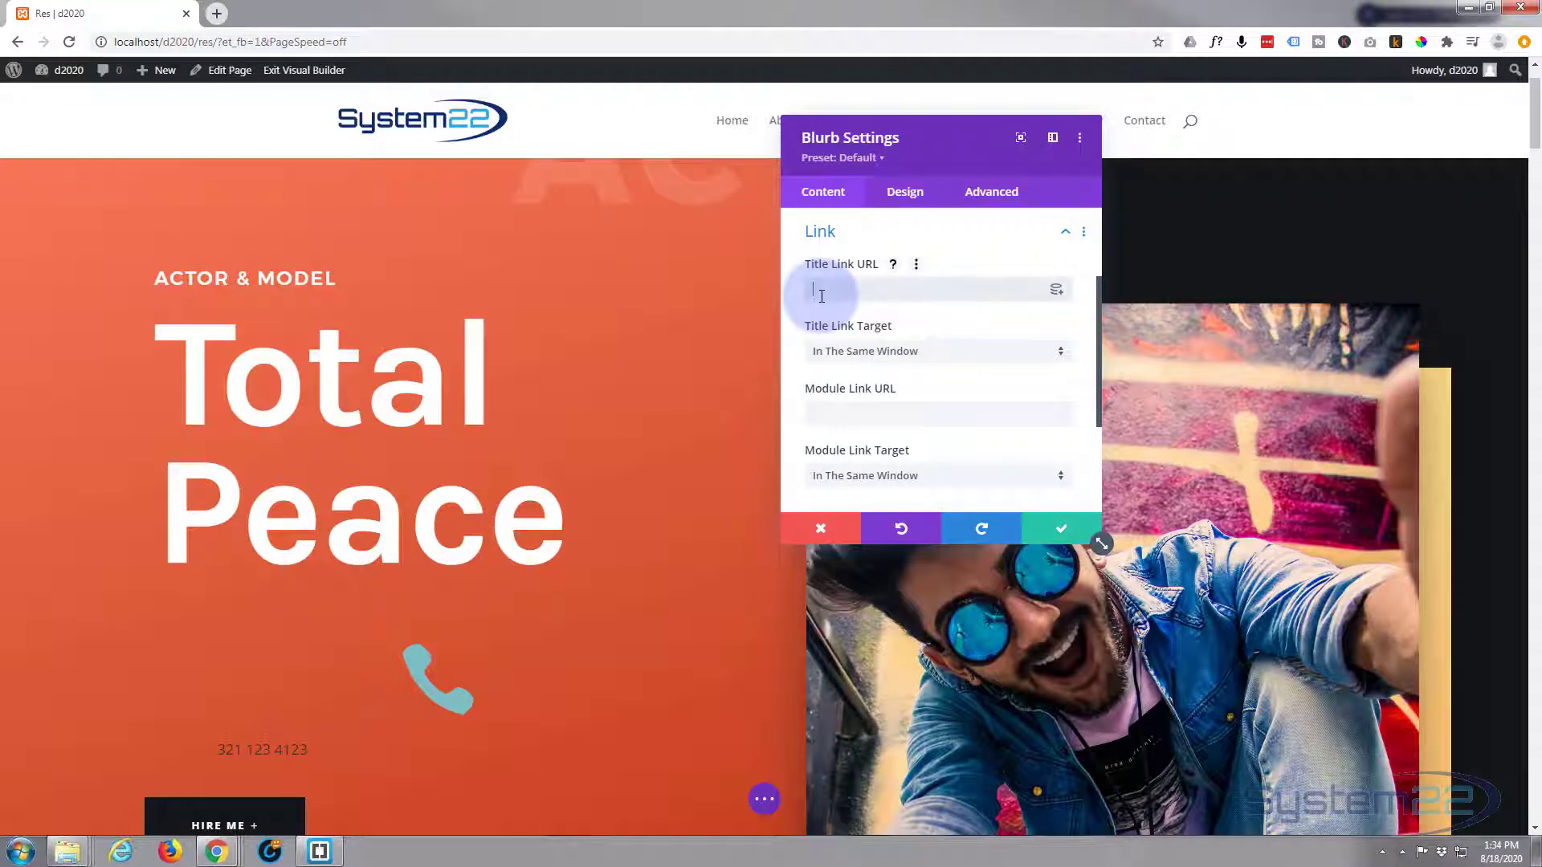
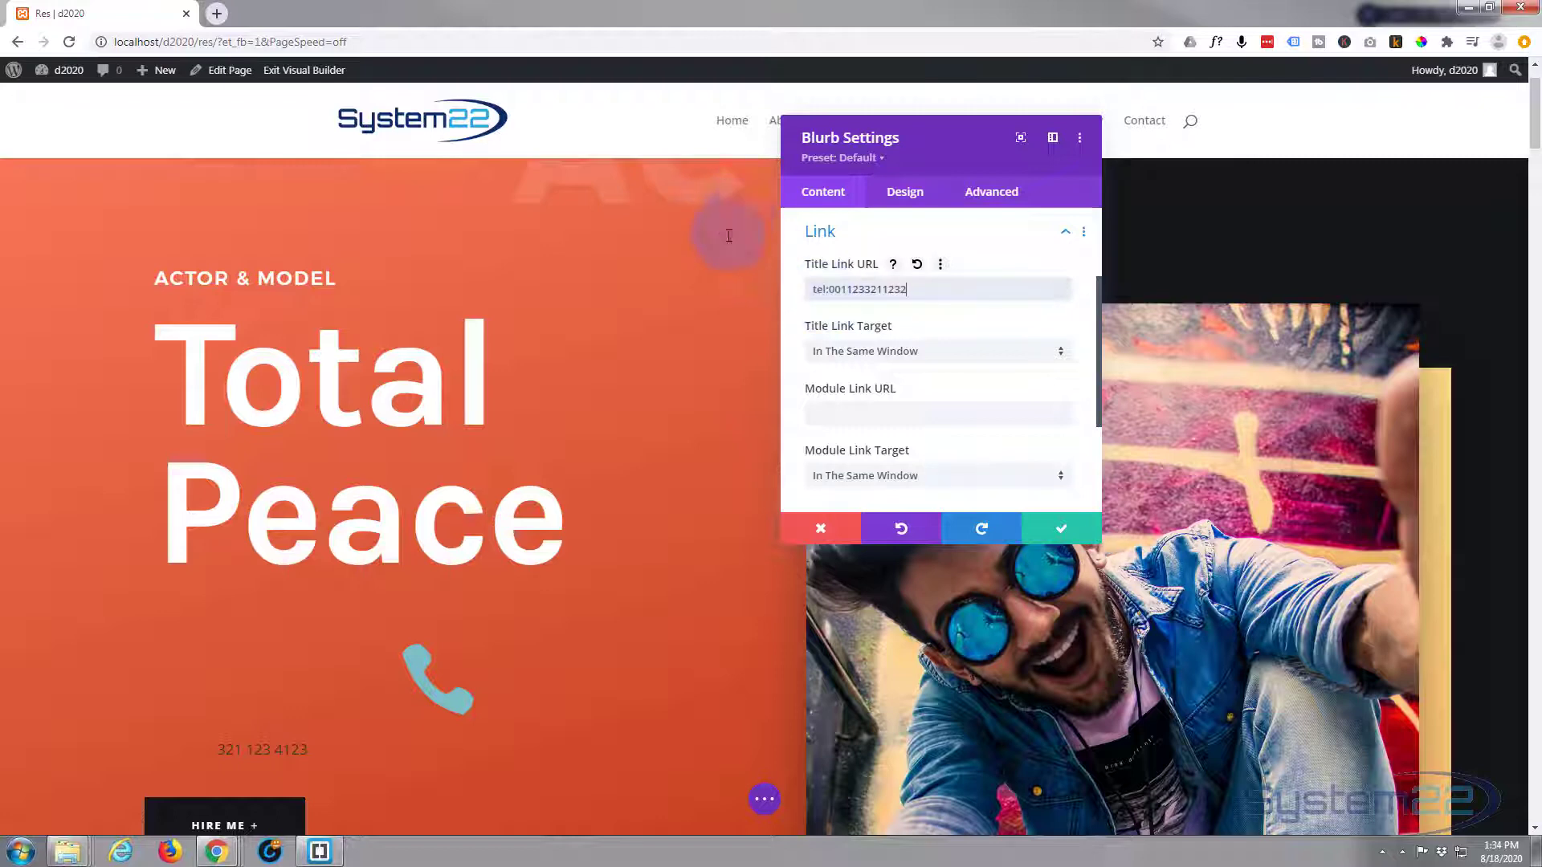
left_click_drag(927, 293, 807, 290)
key("ctrl+c")
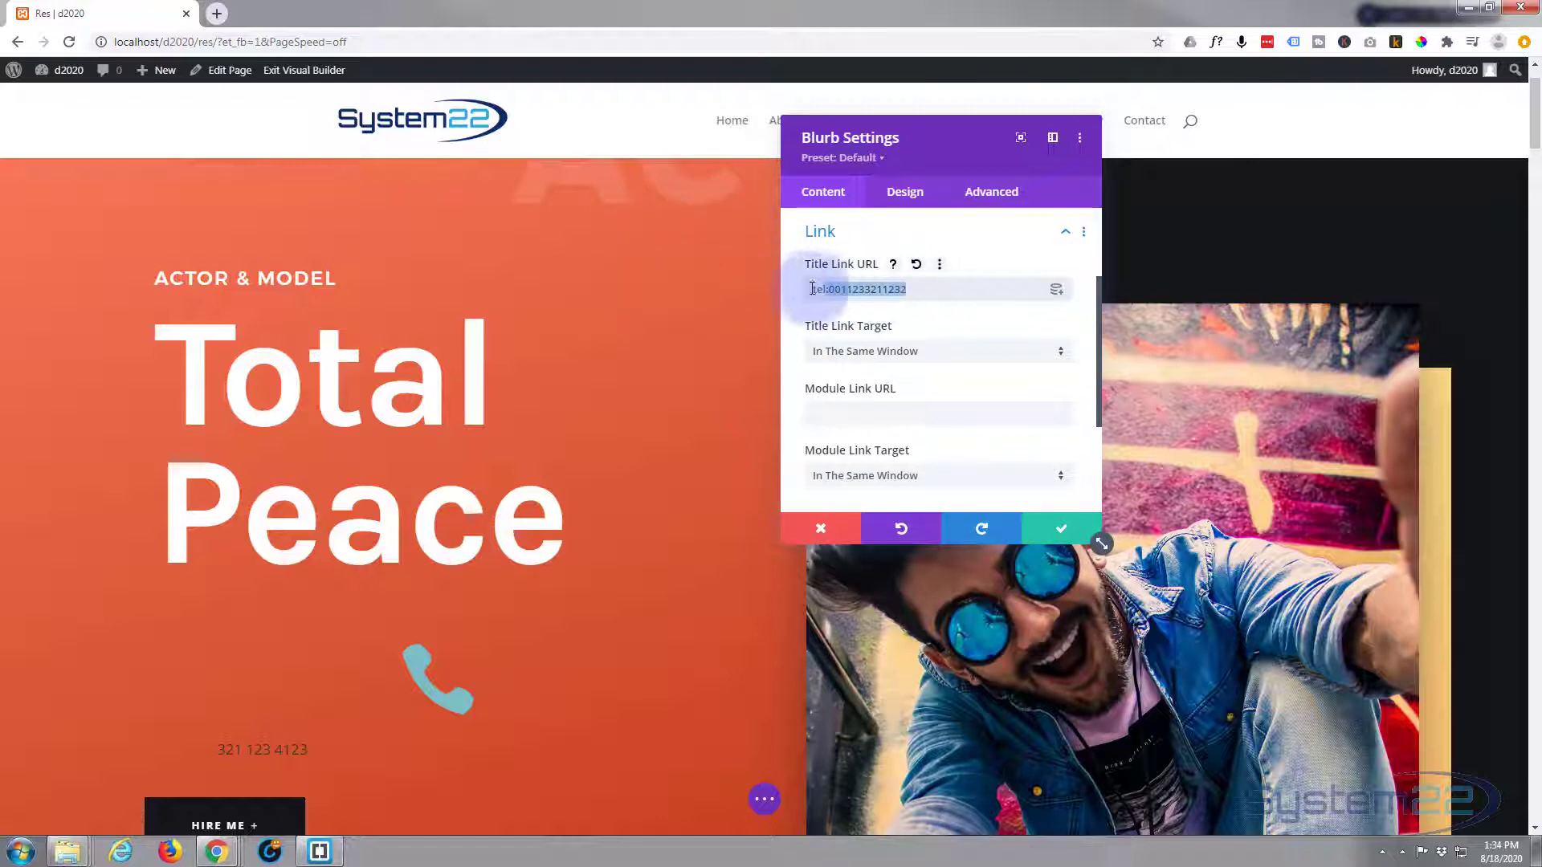
- Paste the same tel: URL into the Module Link URL field
left_click(846, 411)
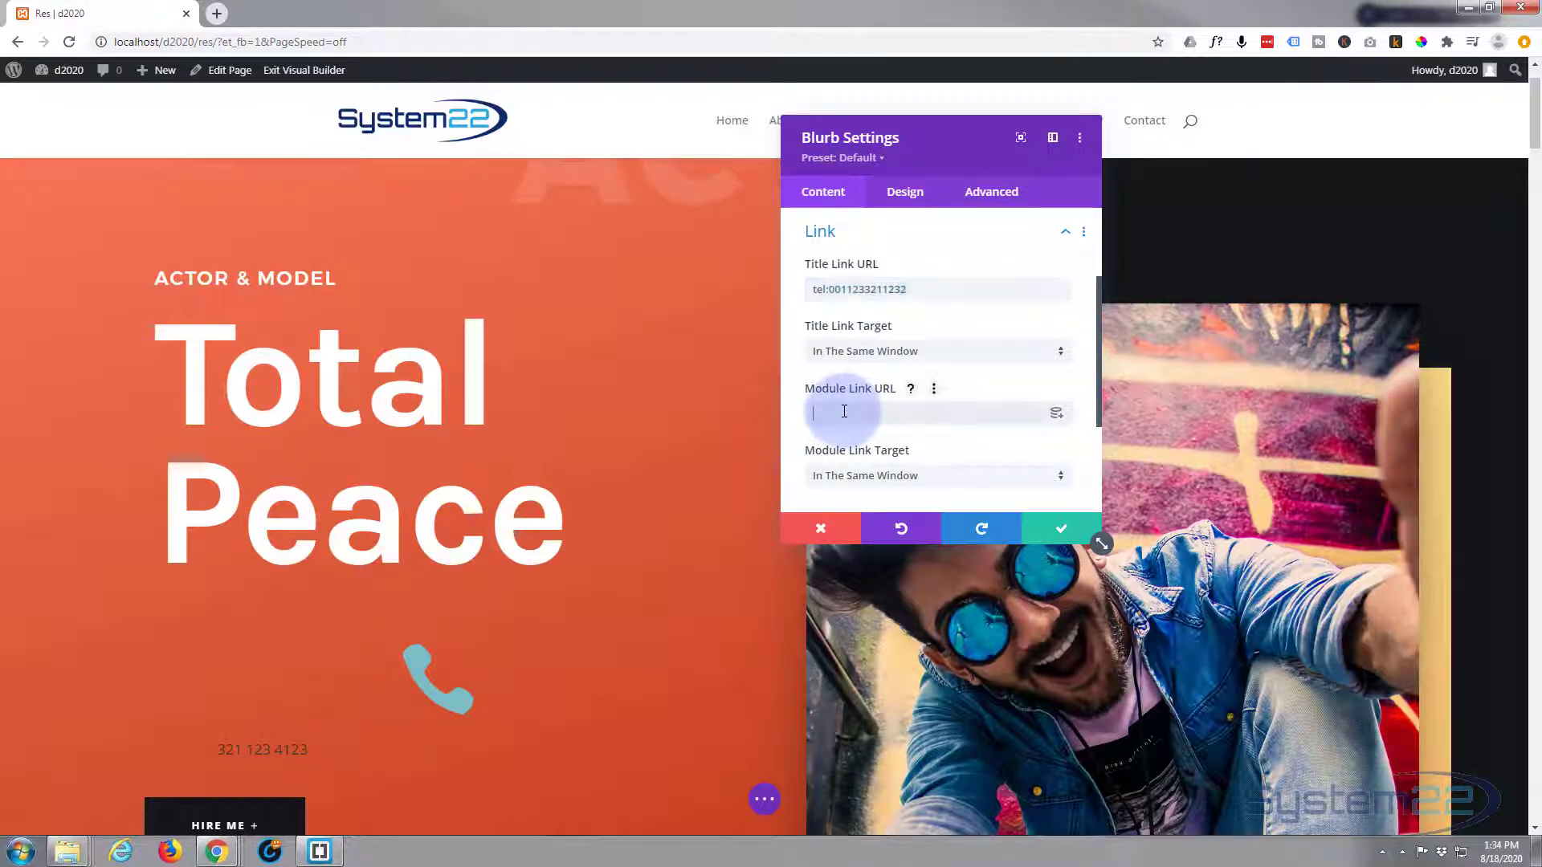
key("ctrl+v")
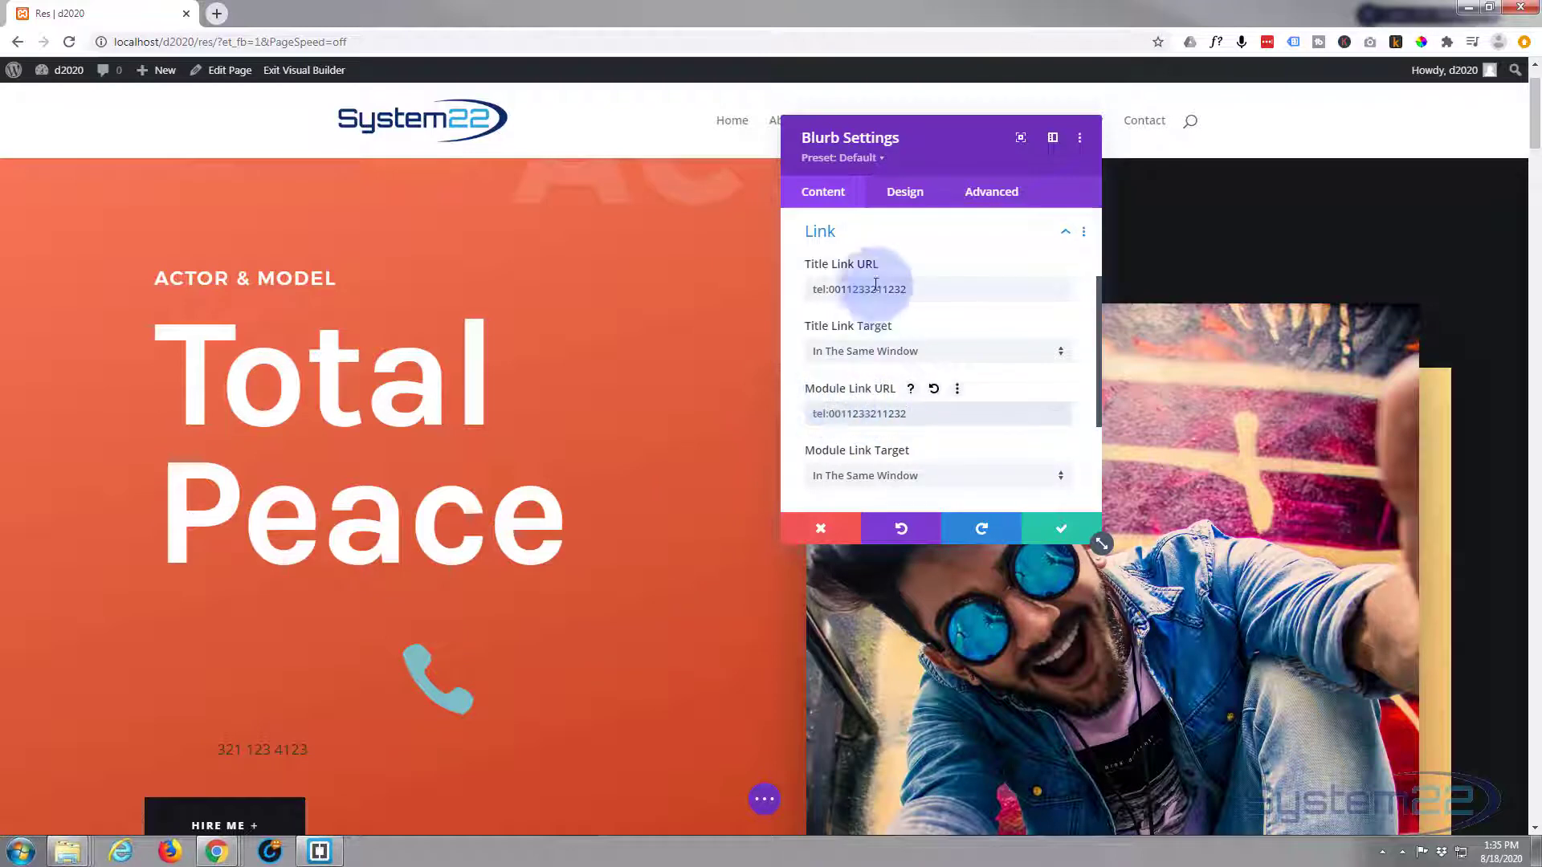
left_click(939, 411)
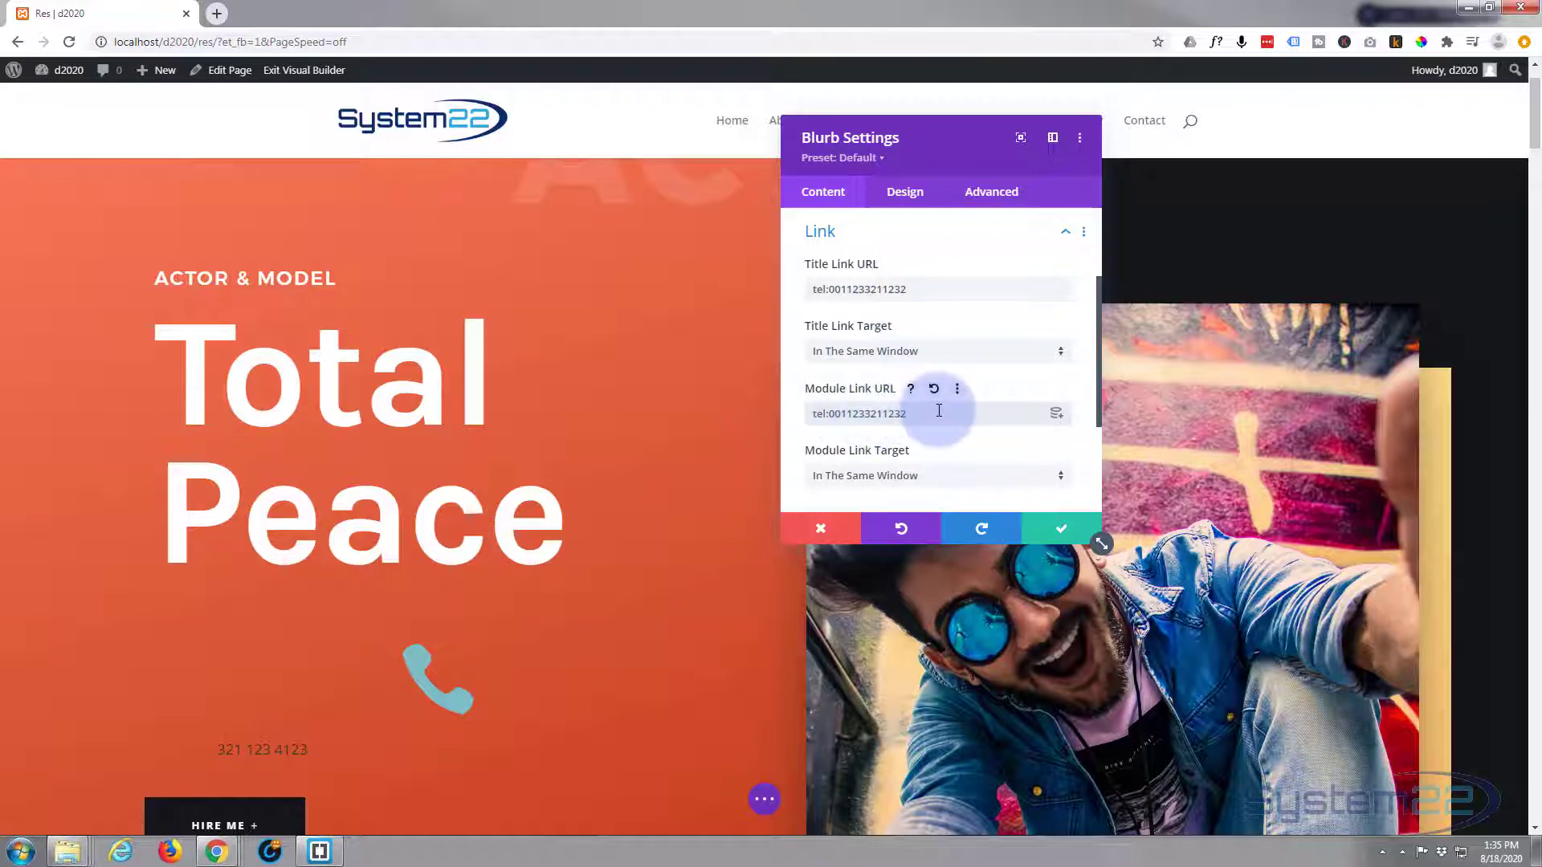
scroll(882, 459, "down", 2)
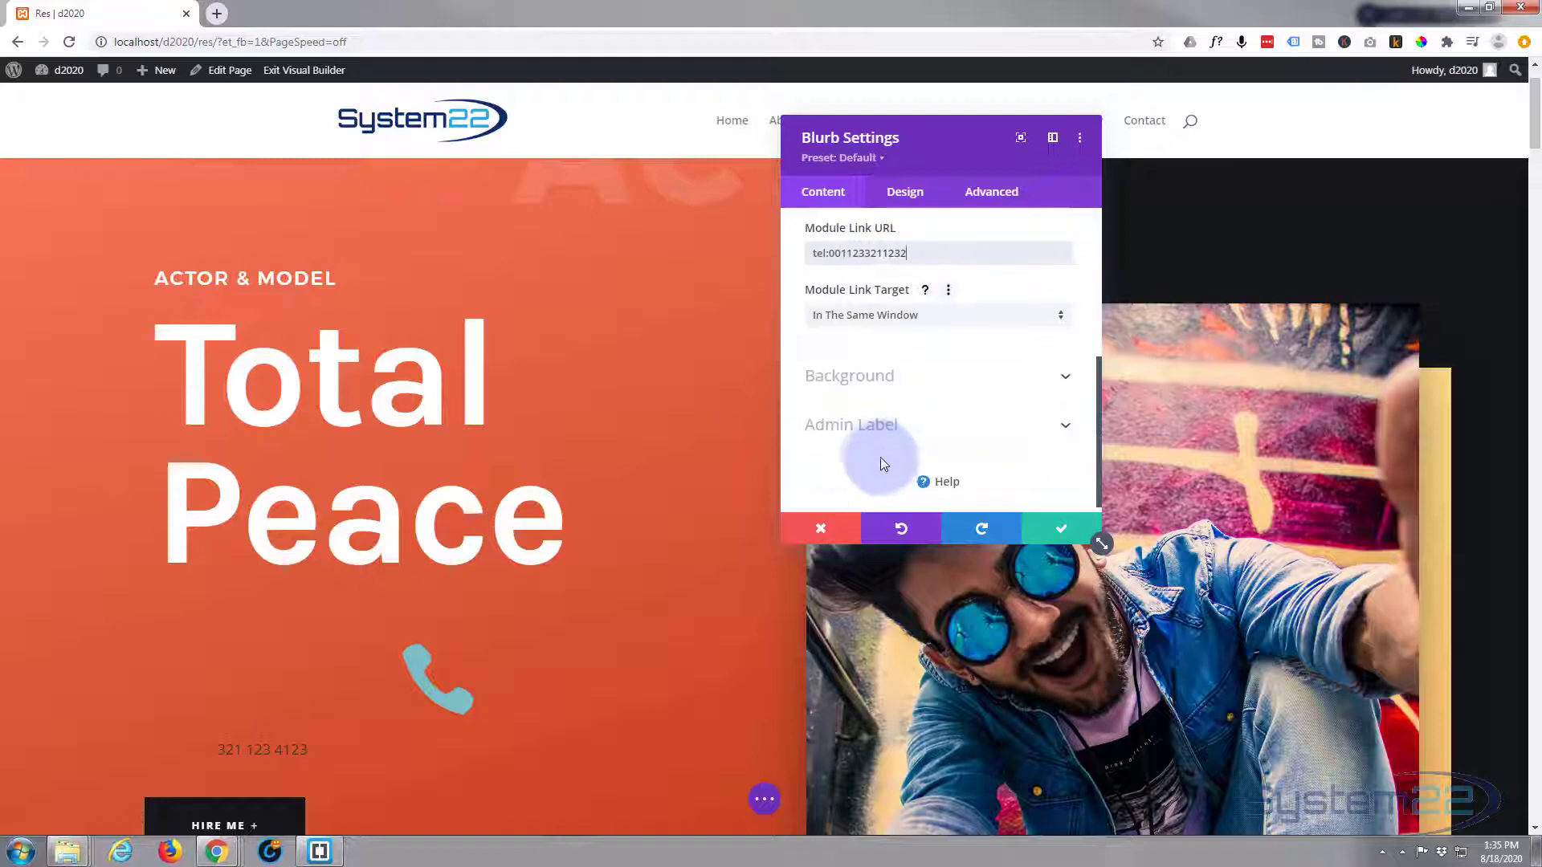
scroll(878, 463, "down", 1)
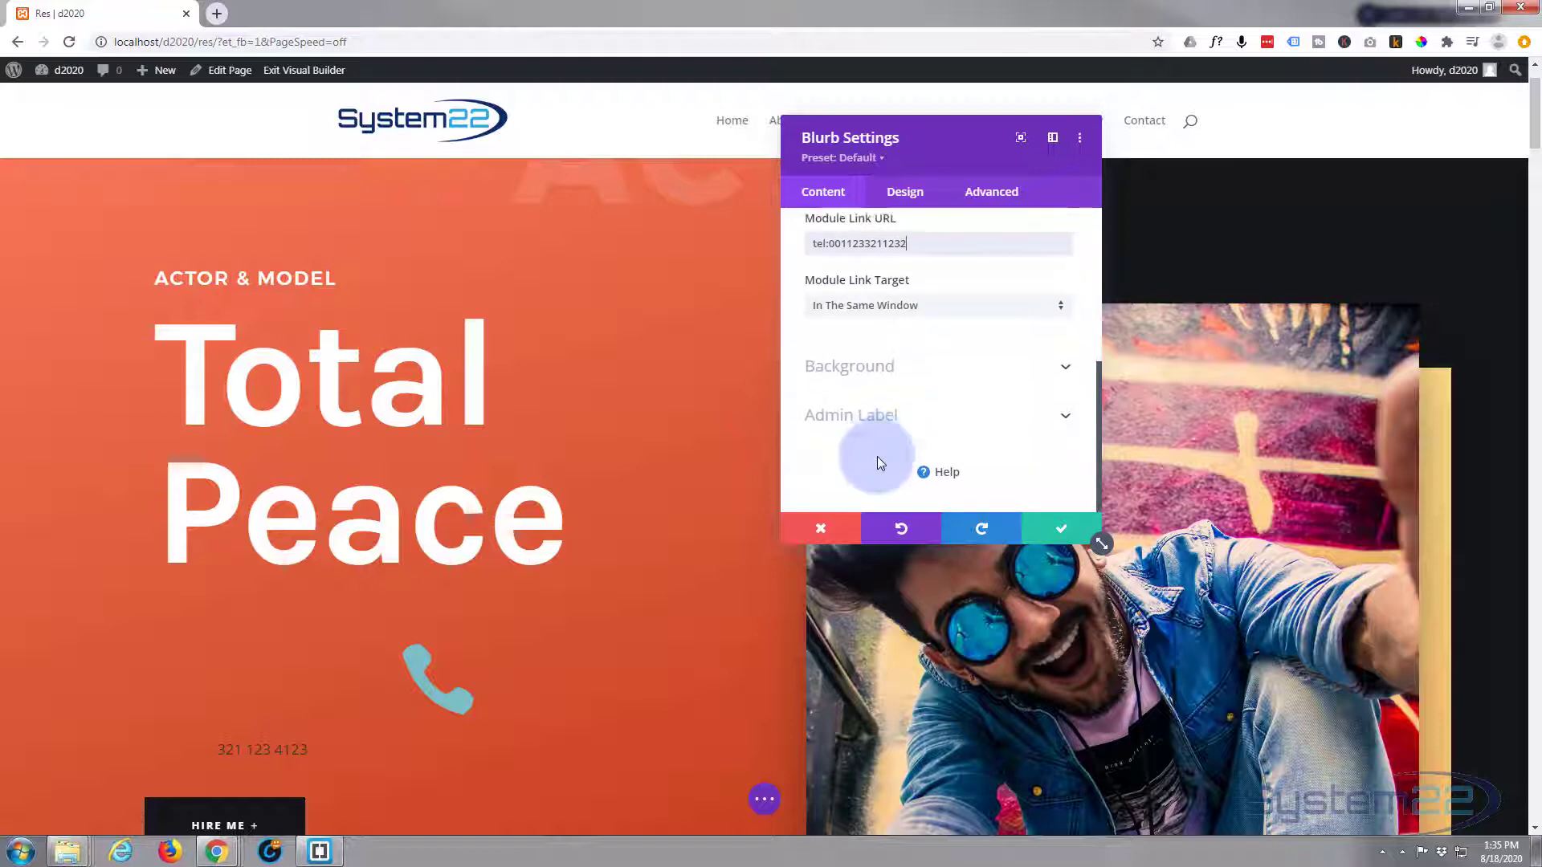
left_click(701, 421)
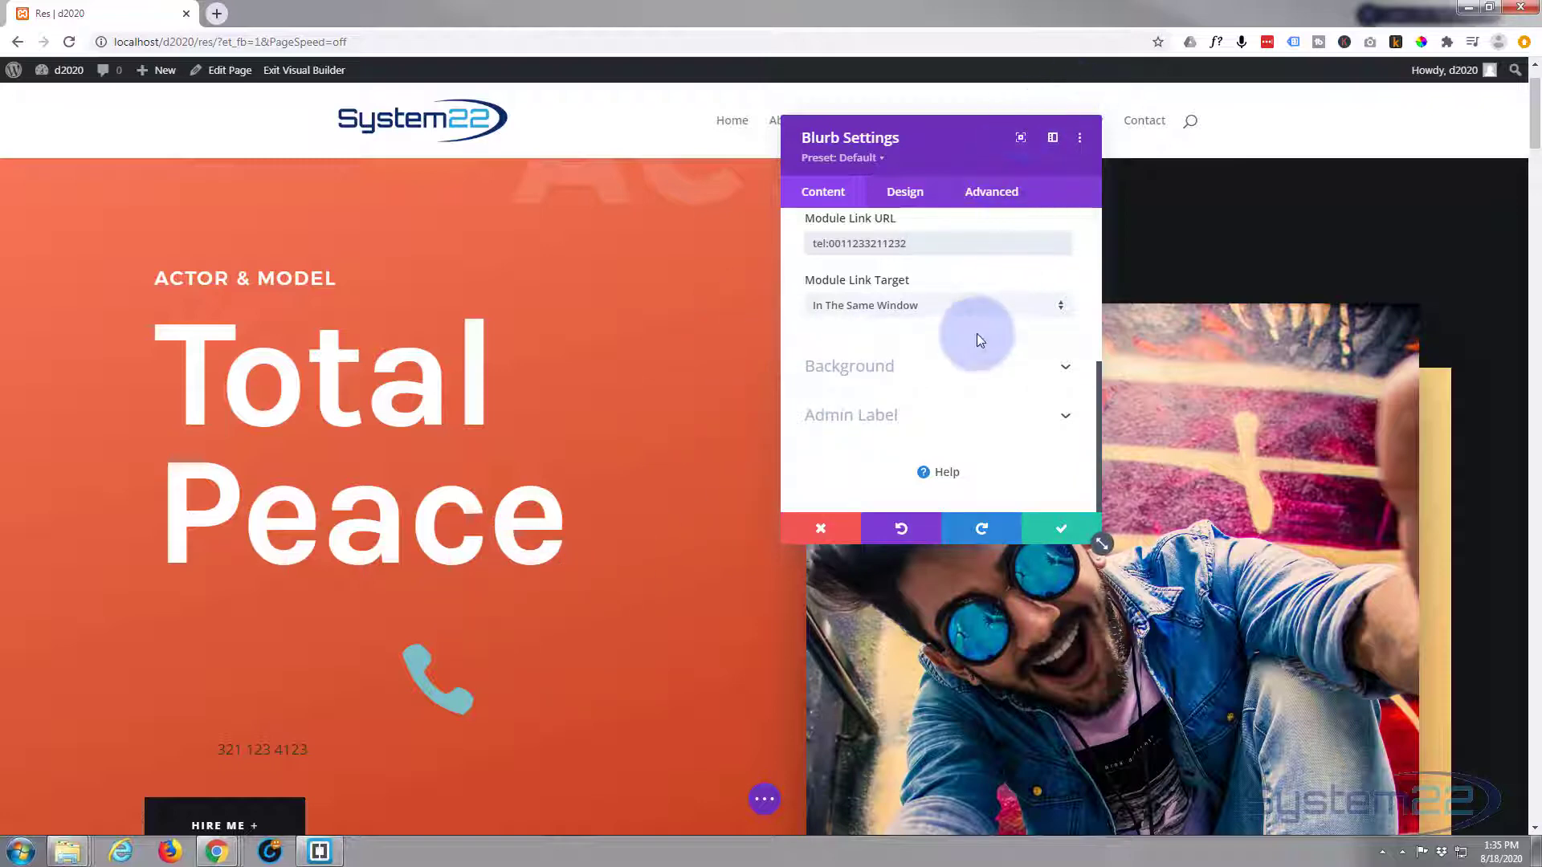
- In Design > Image & Icon, make the icon white and enable Circle Icon
left_click(909, 196)
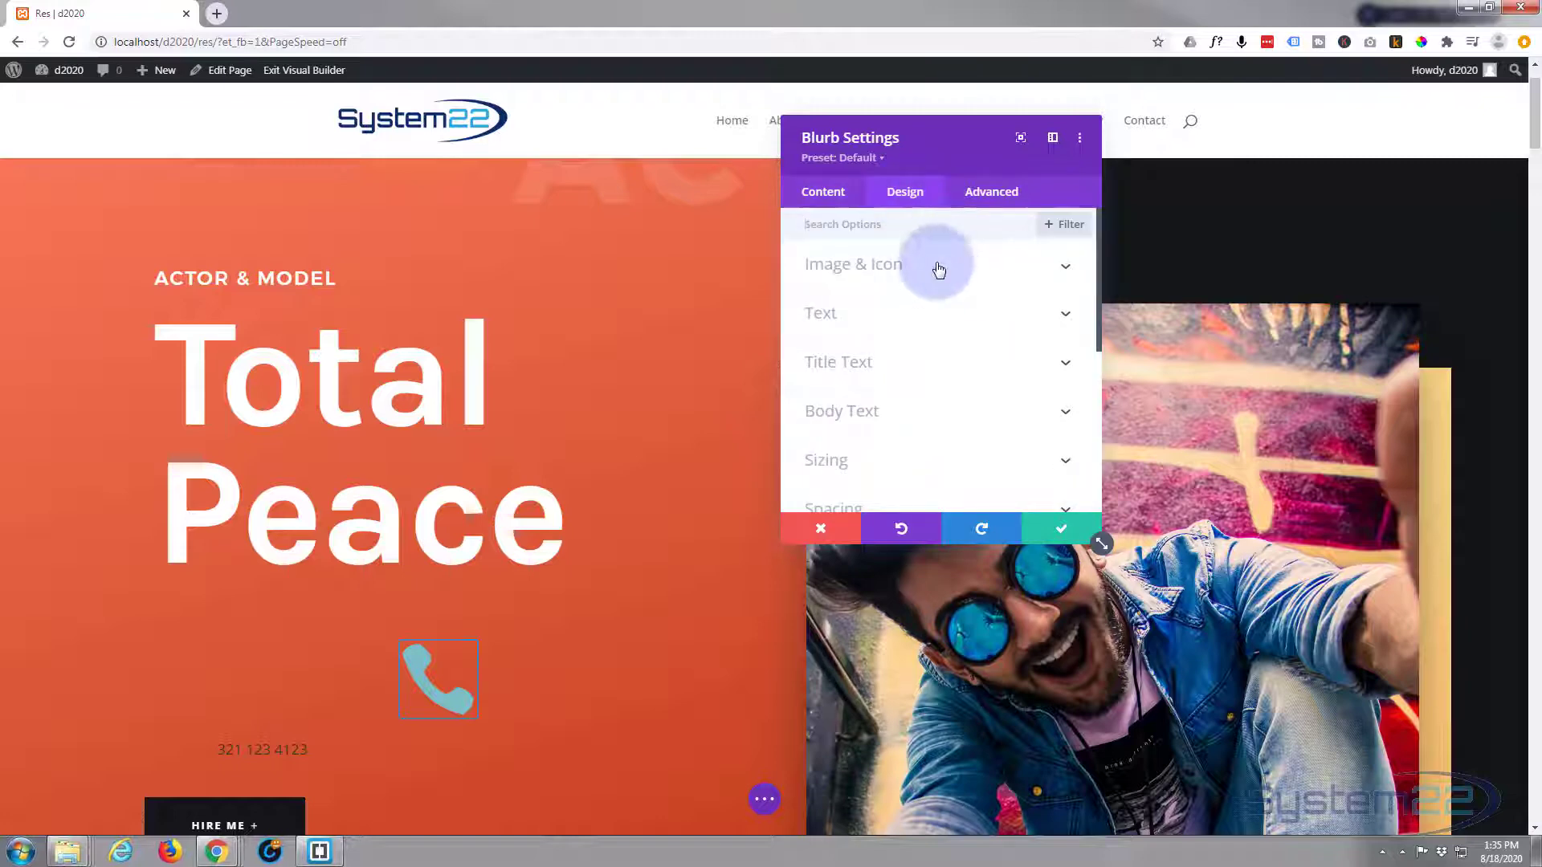
left_click(932, 266)
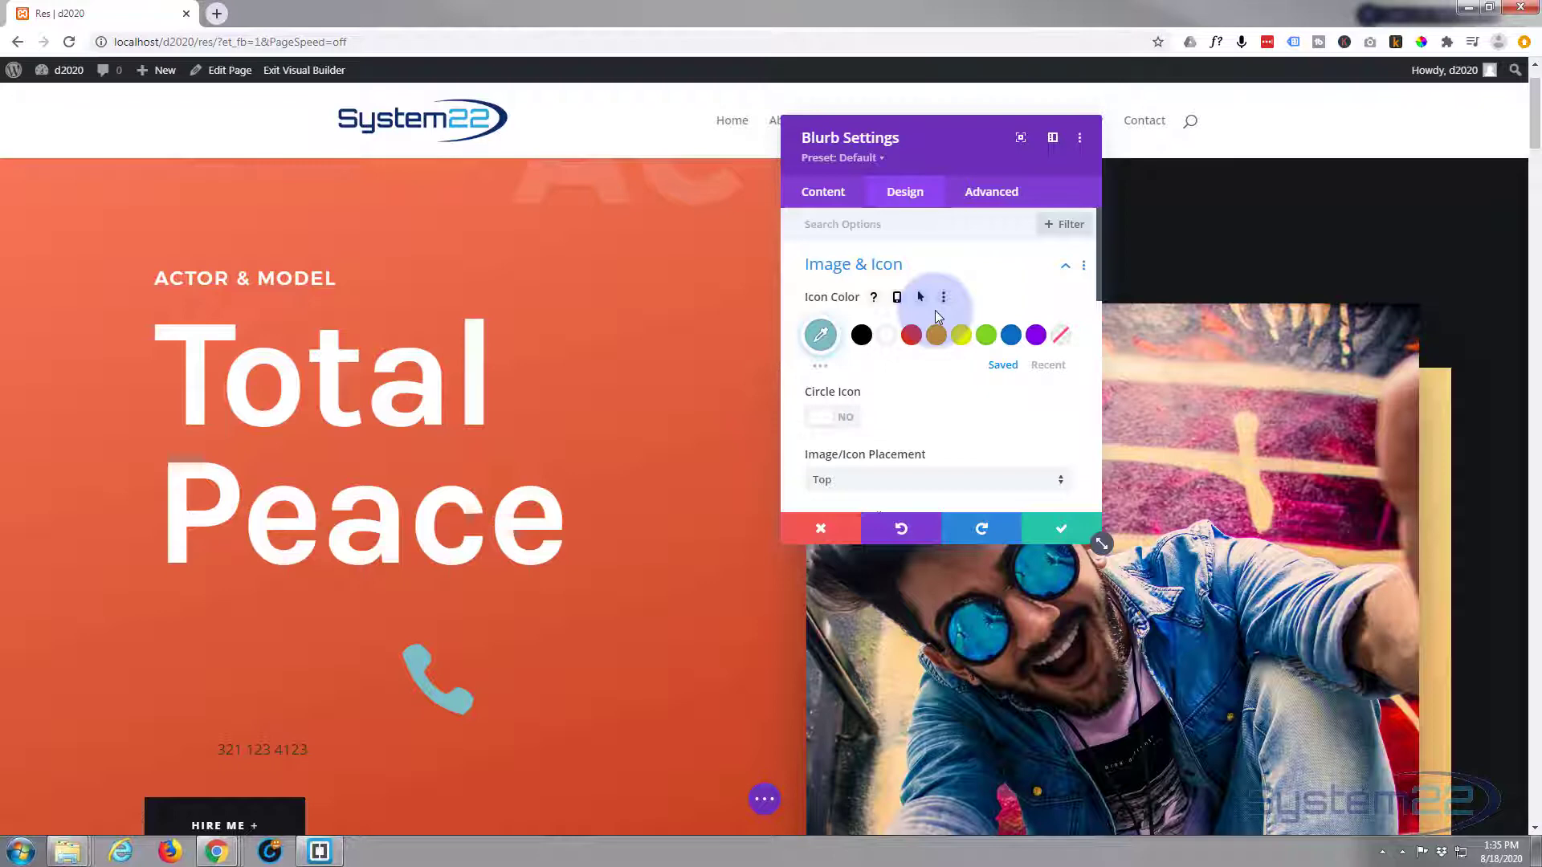
left_click(889, 343)
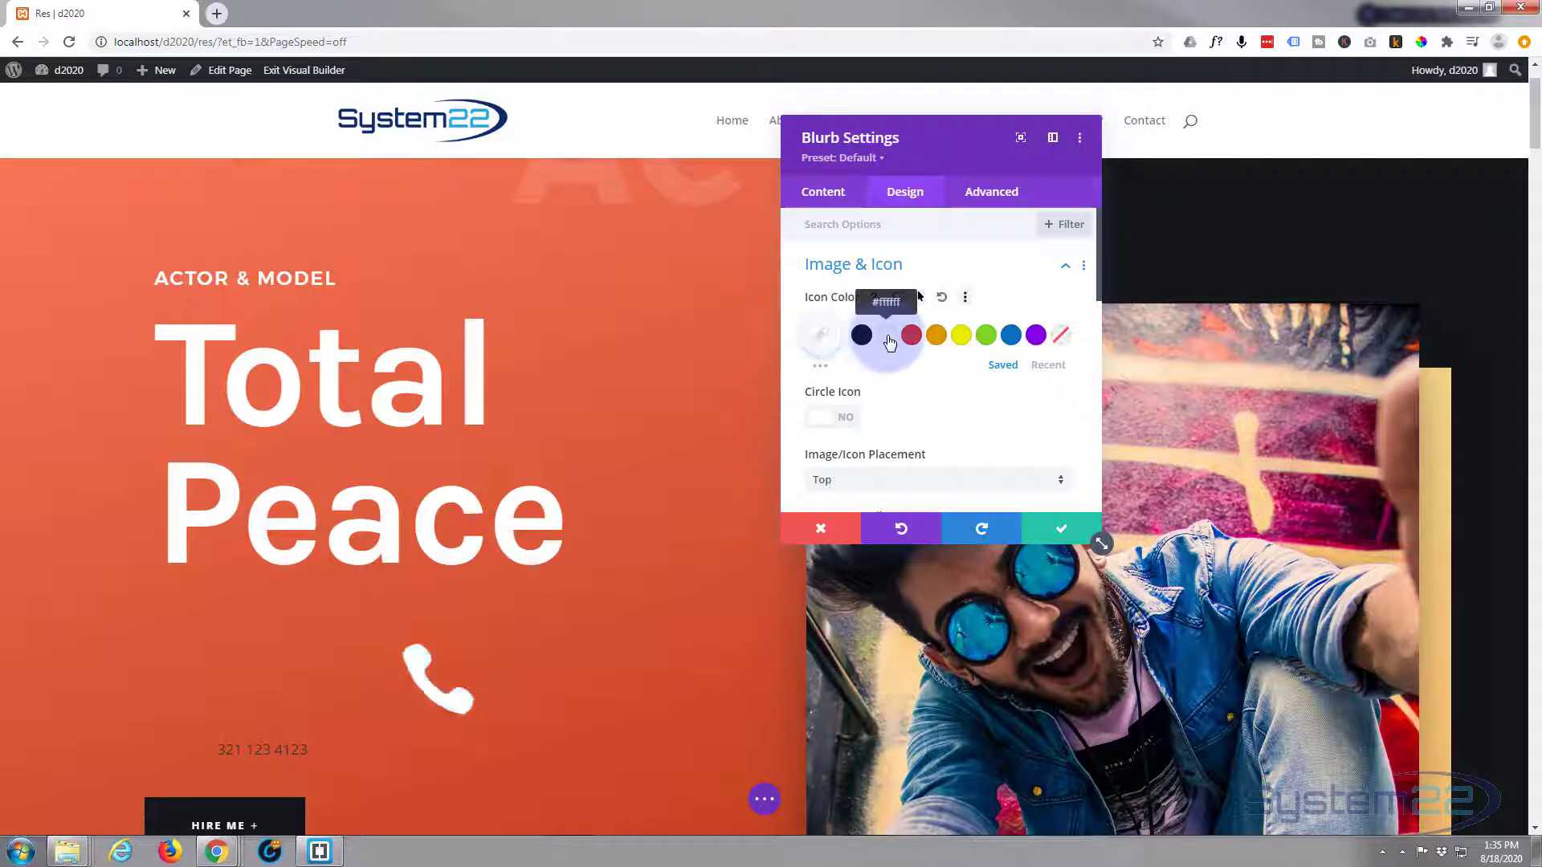
scroll(912, 380, "down", 1)
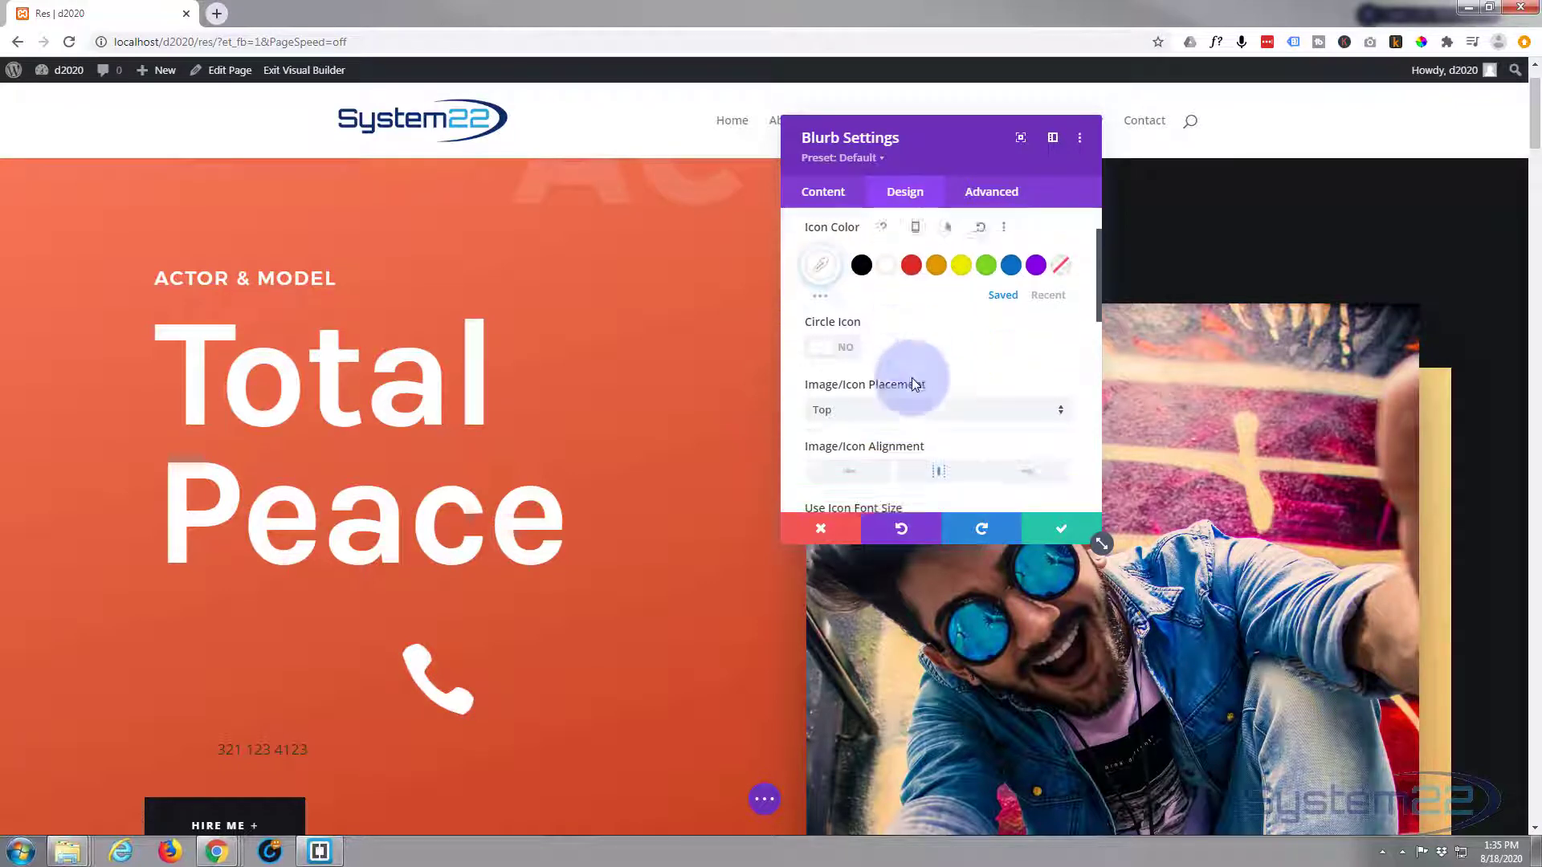
left_click(849, 343)
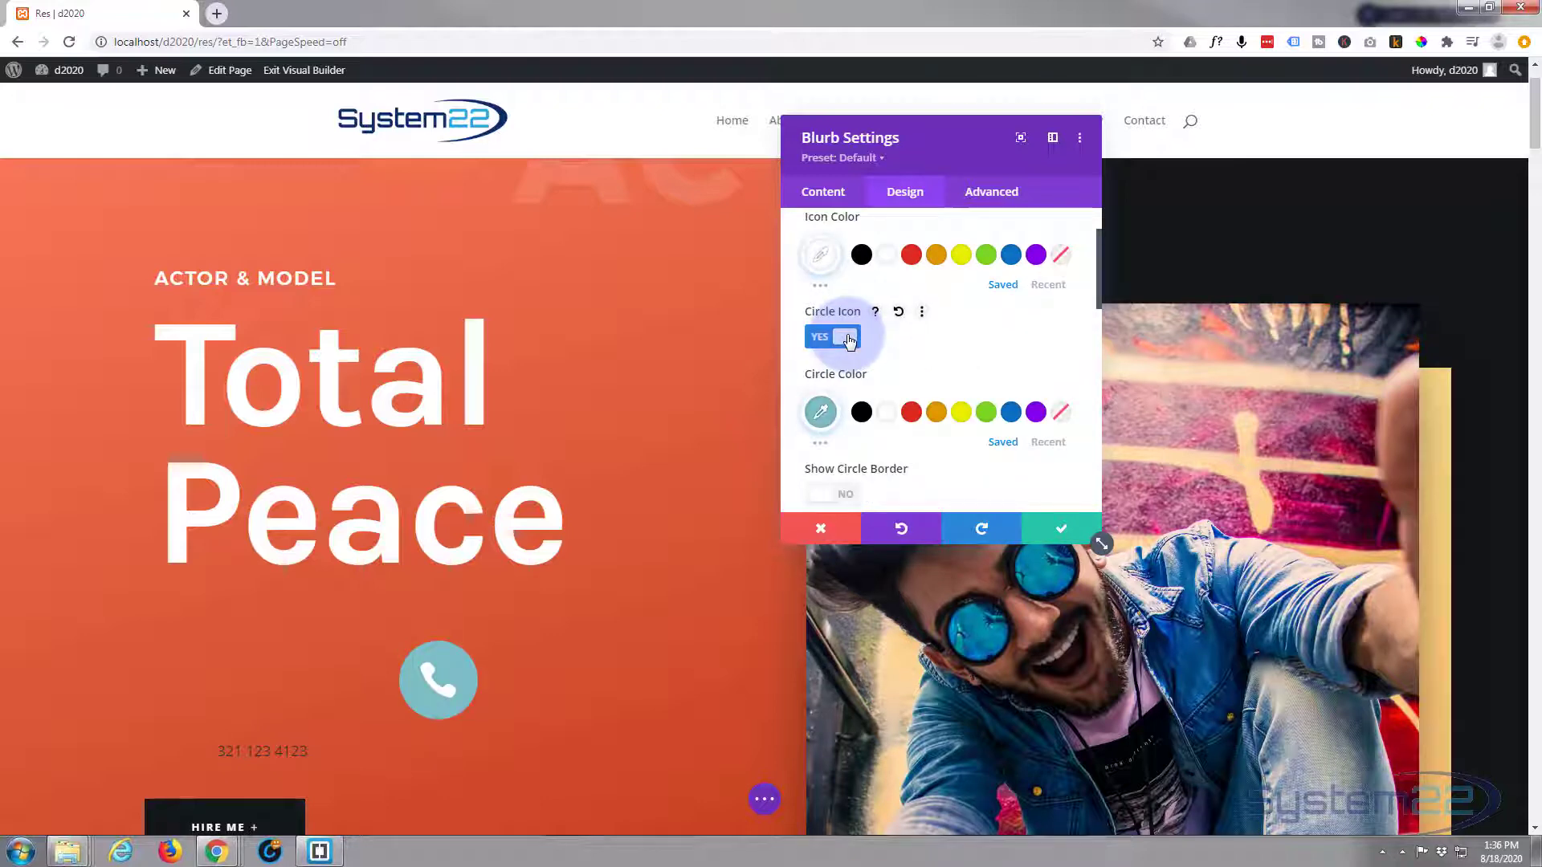
- Set the circle colour to semi-transparent red, rgba(224,43,32,0.51)
left_click(915, 418)
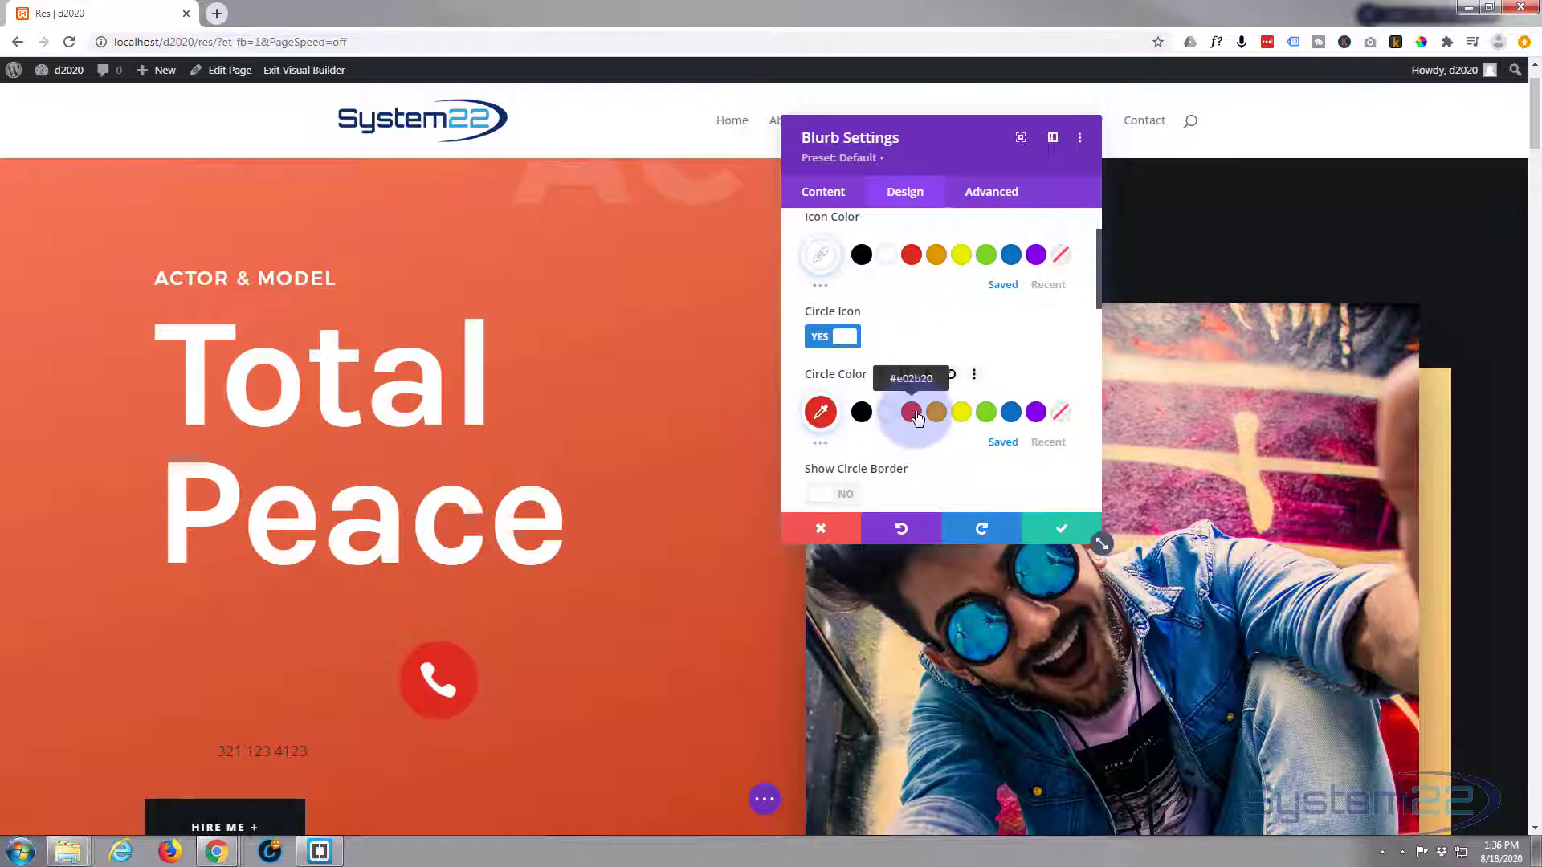
left_click(821, 413)
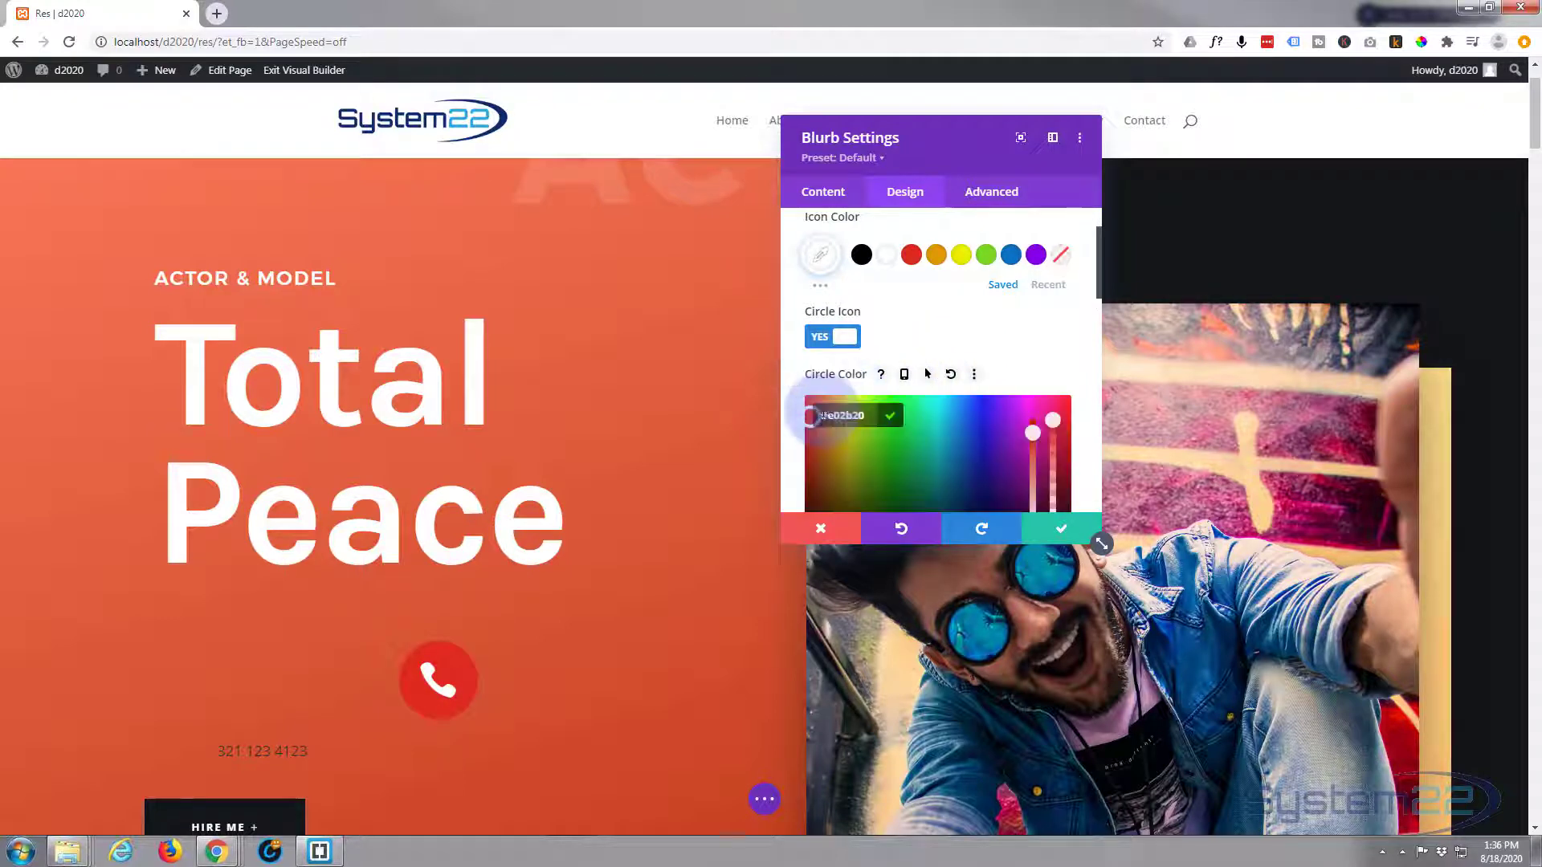
scroll(981, 285, "down", 1)
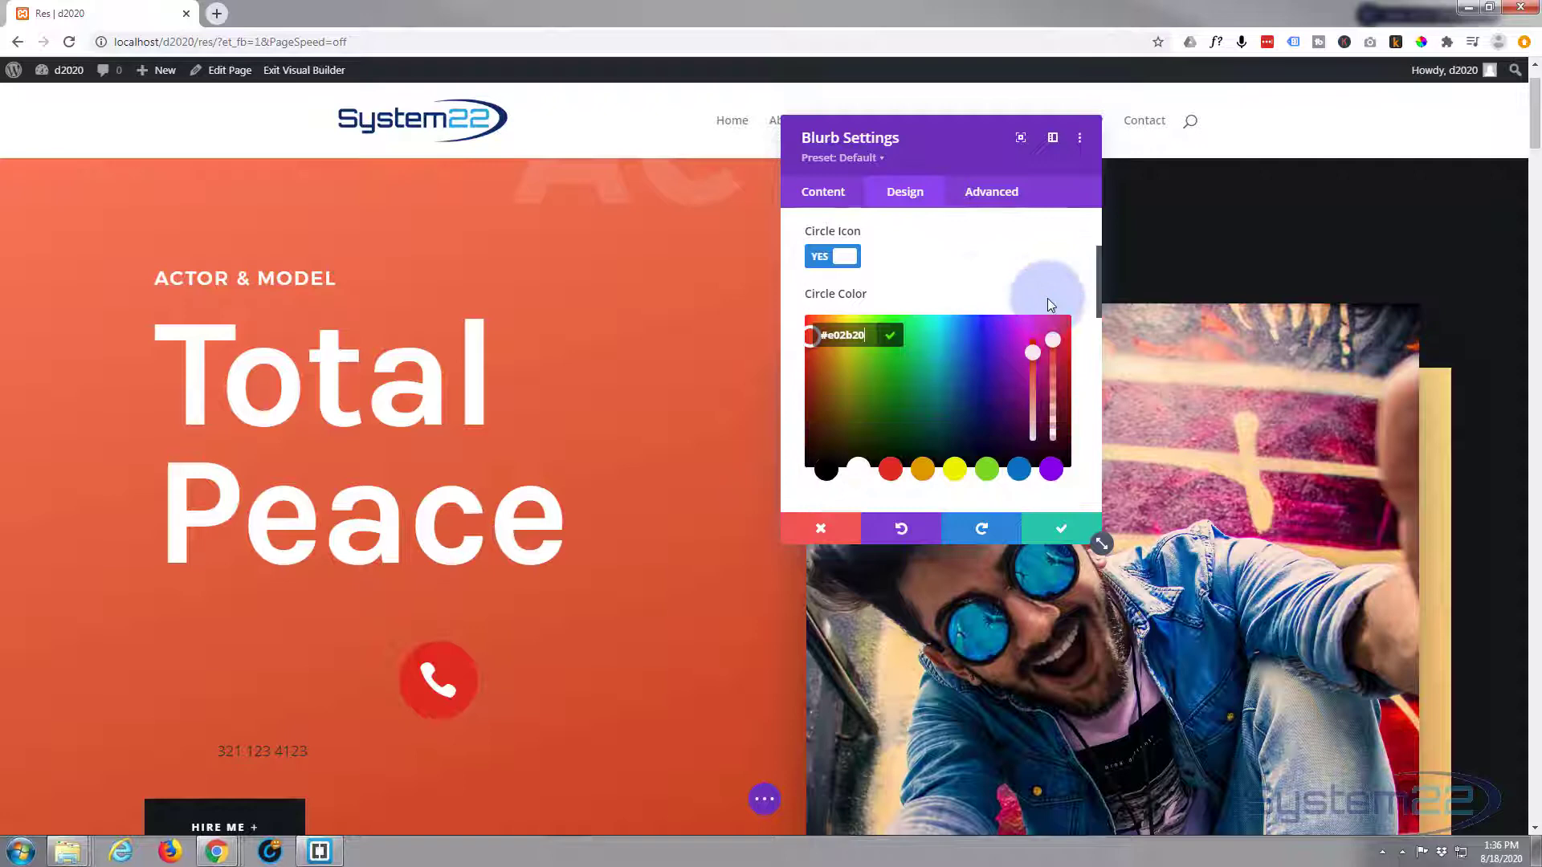
left_click(1053, 357)
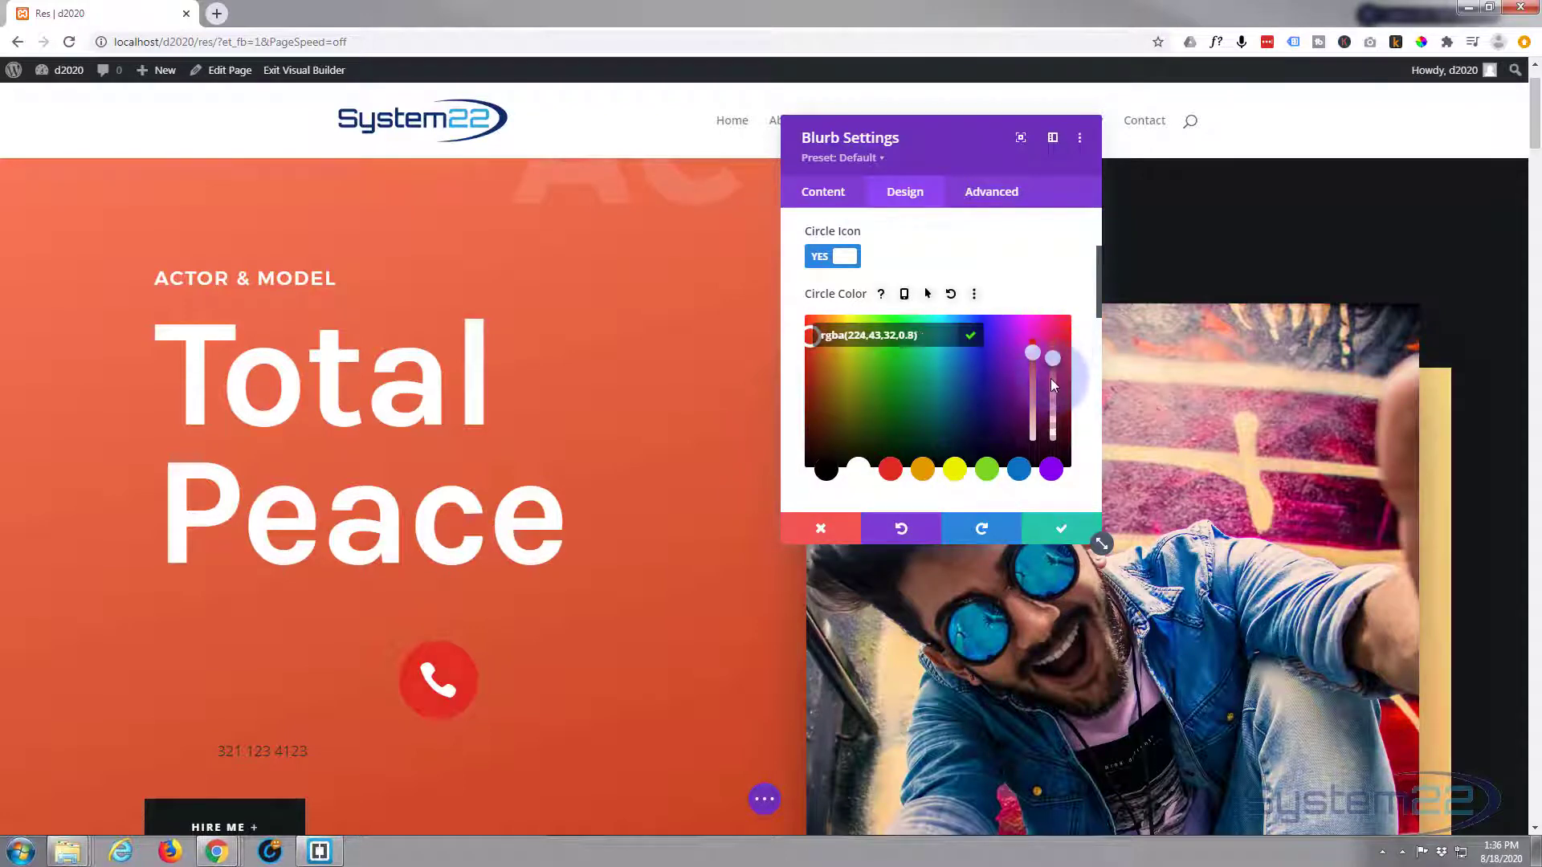
left_click_drag(1052, 382, 1057, 399)
scroll(752, 437, "down", 3)
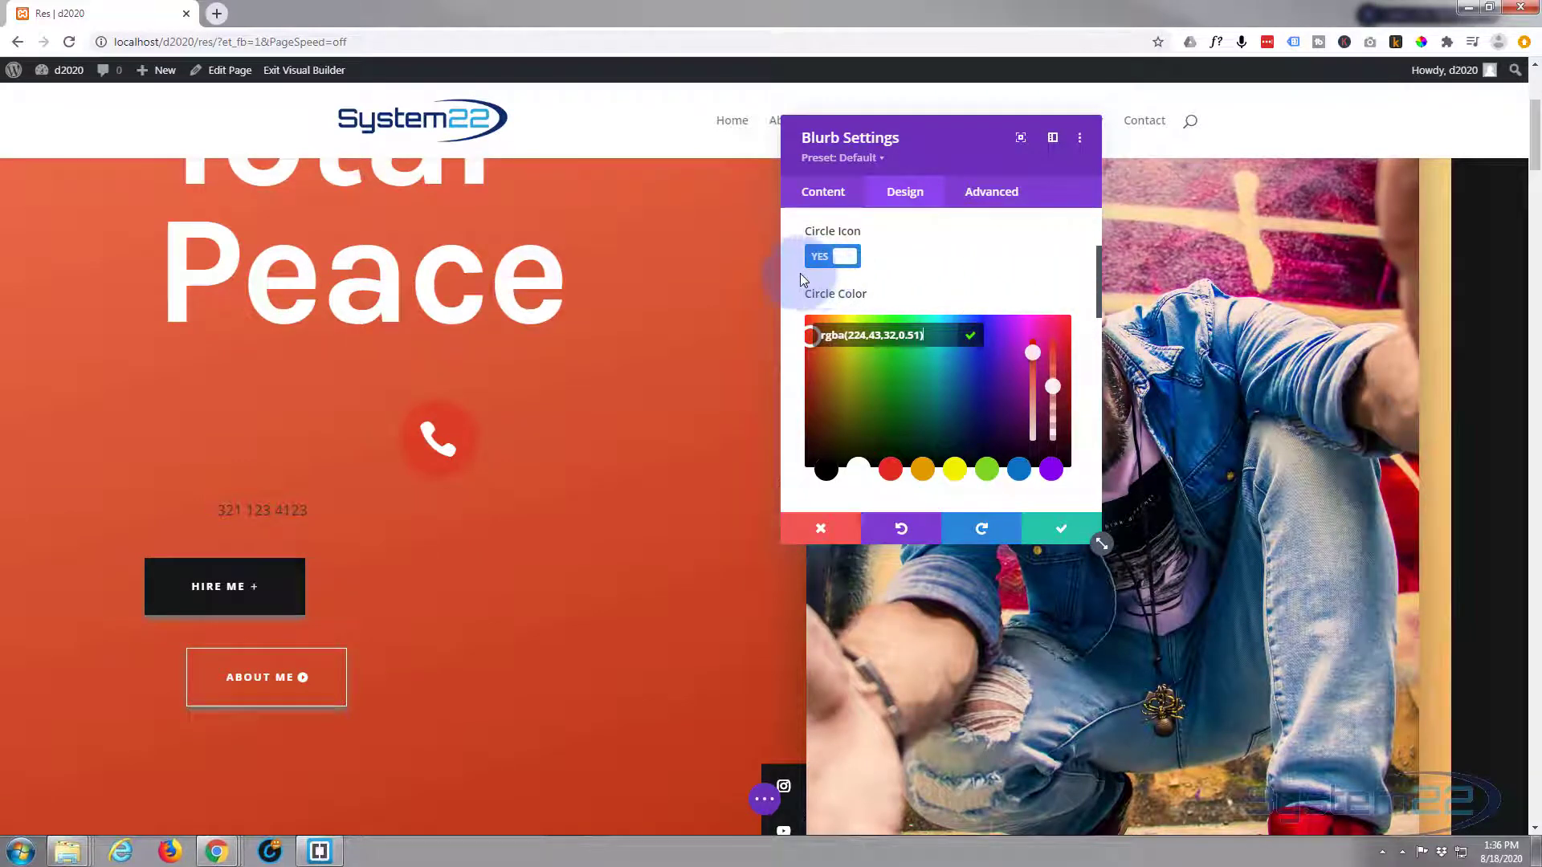
scroll(792, 273, "down", 2)
scroll(794, 278, "down", 1)
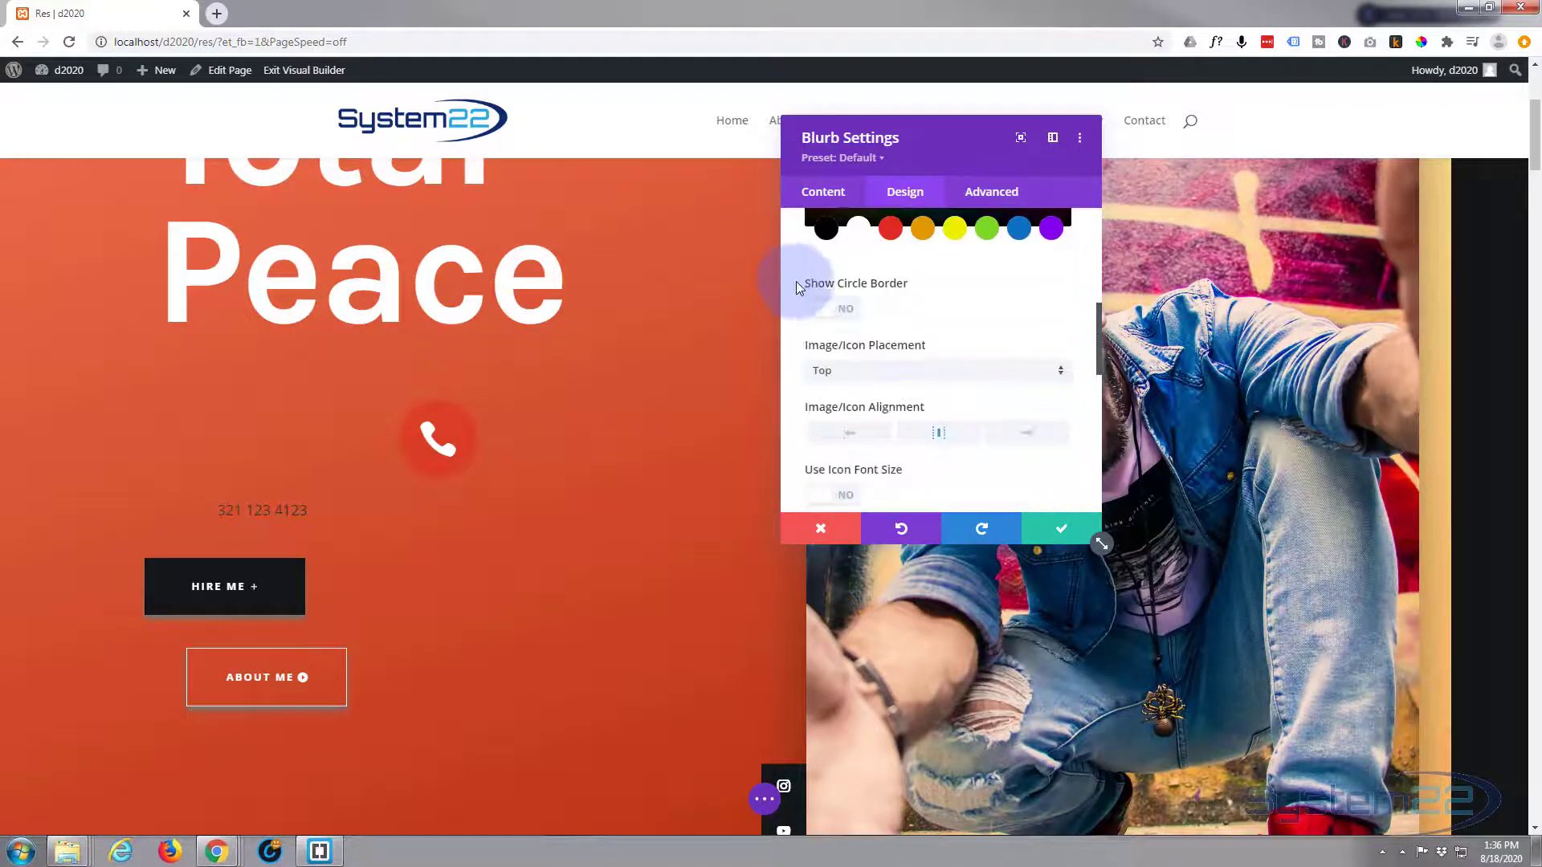
left_click(849, 313)
scroll(849, 314, "down", 2)
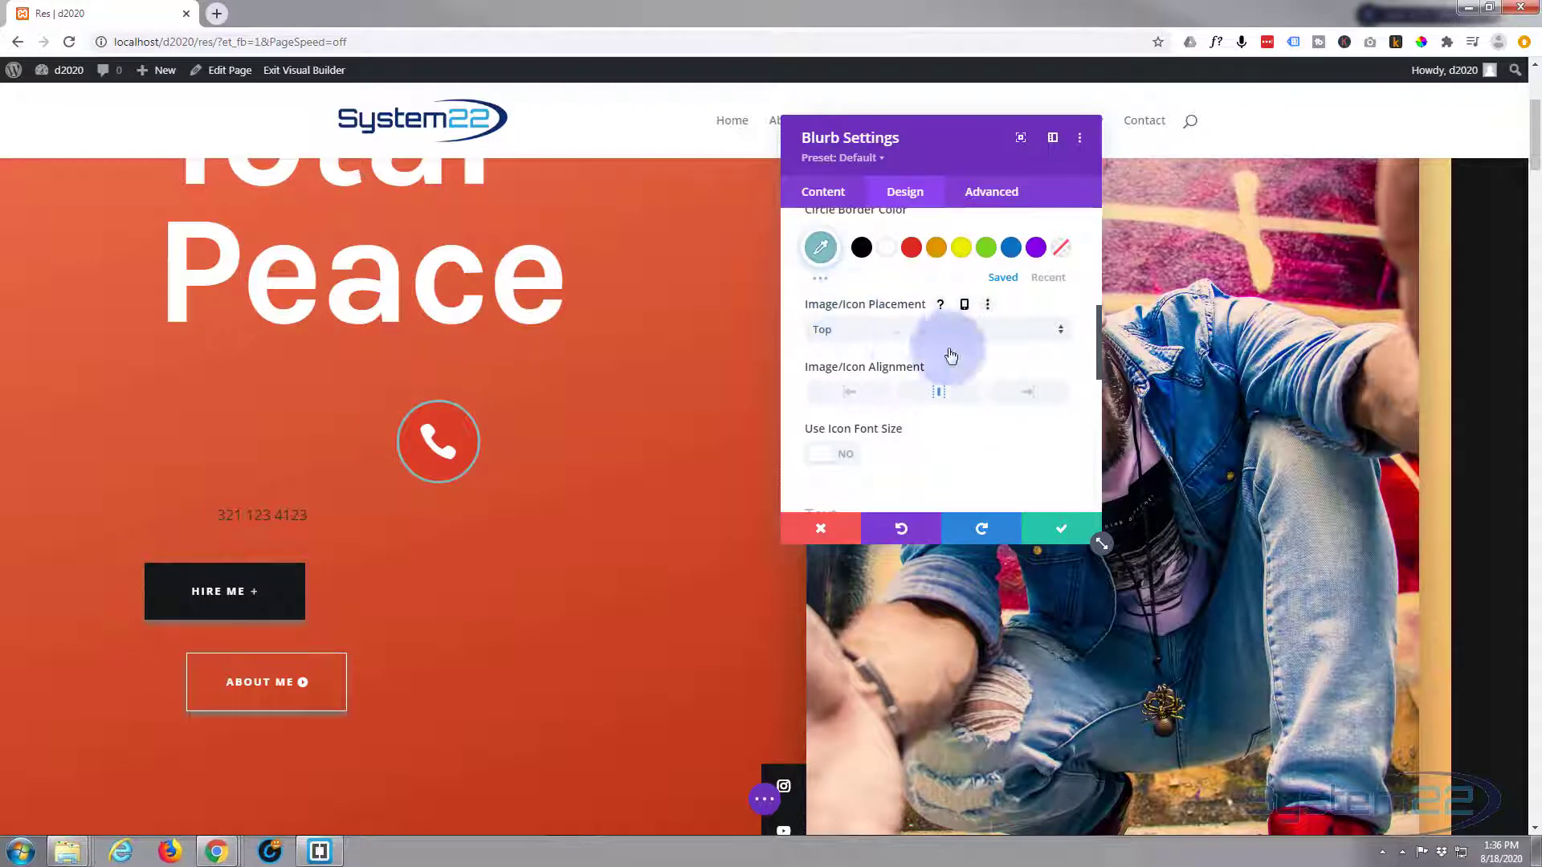
left_click(887, 248)
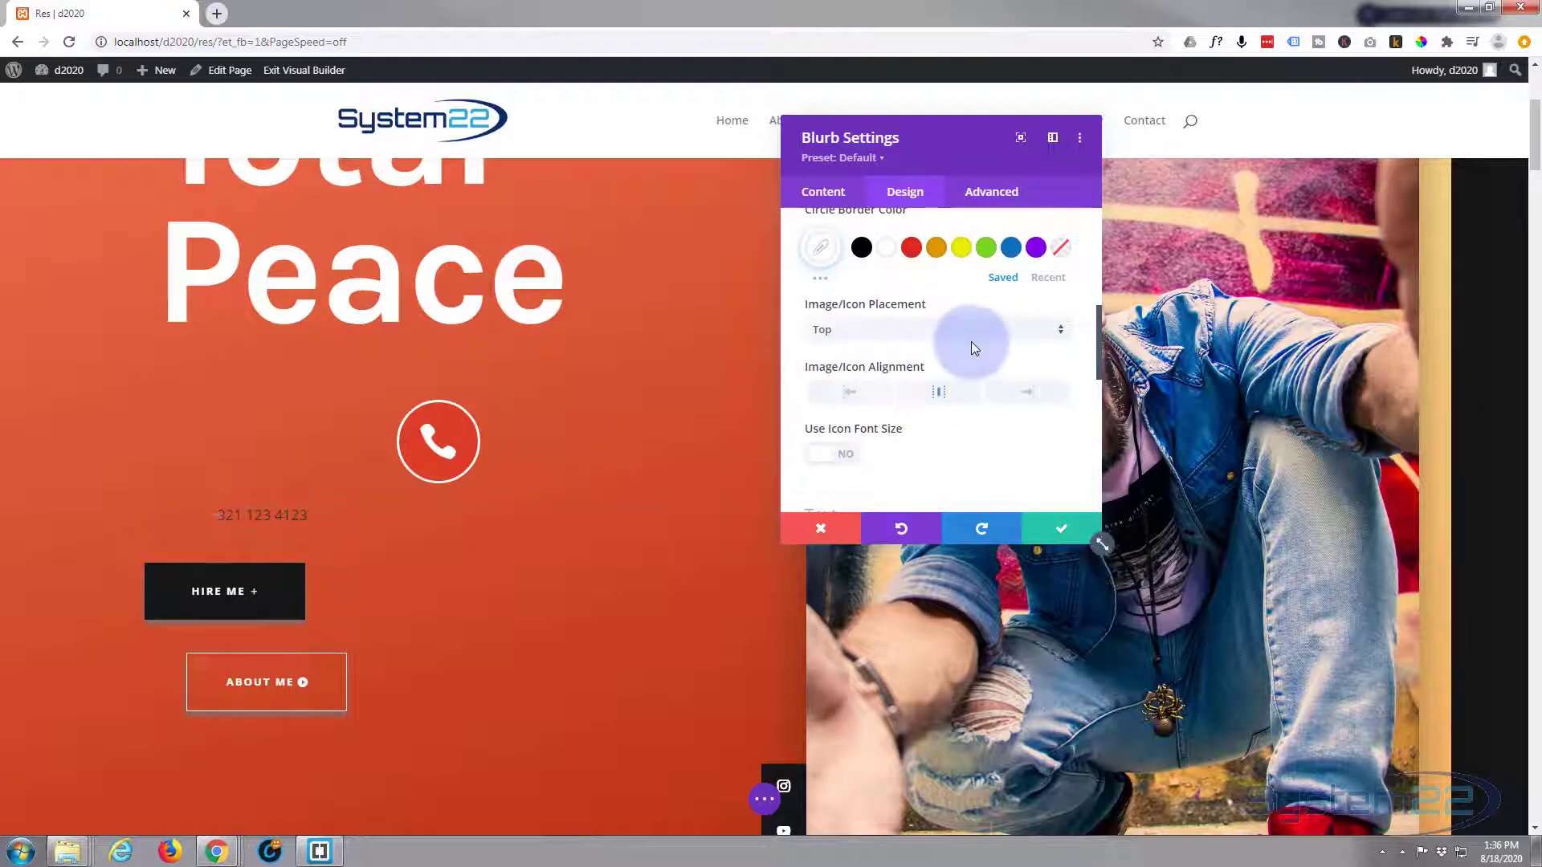
scroll(980, 327, "down", 2)
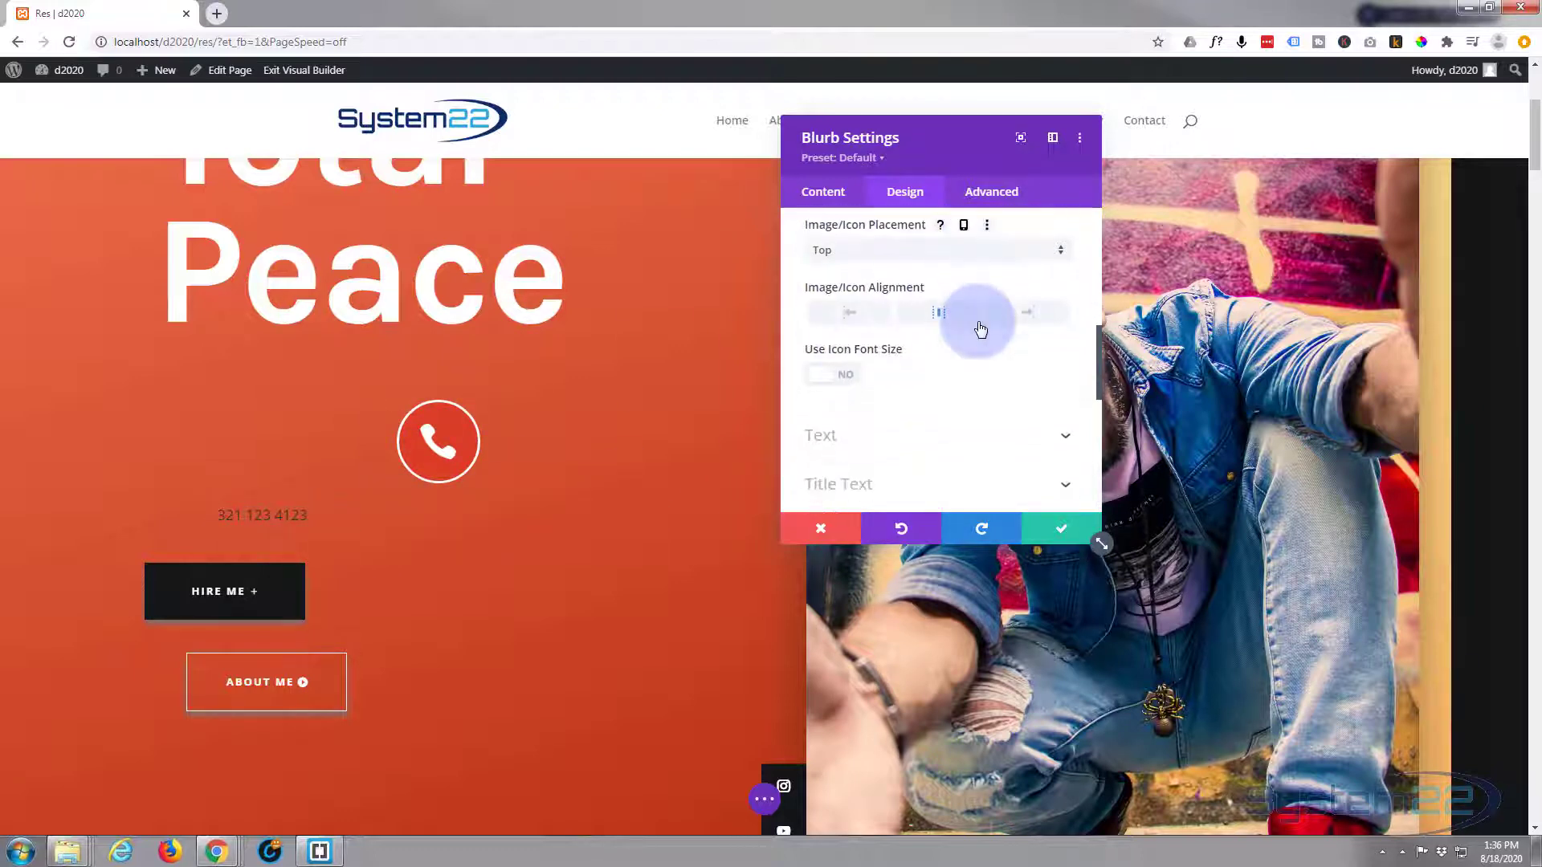
scroll(978, 325, "up", 1)
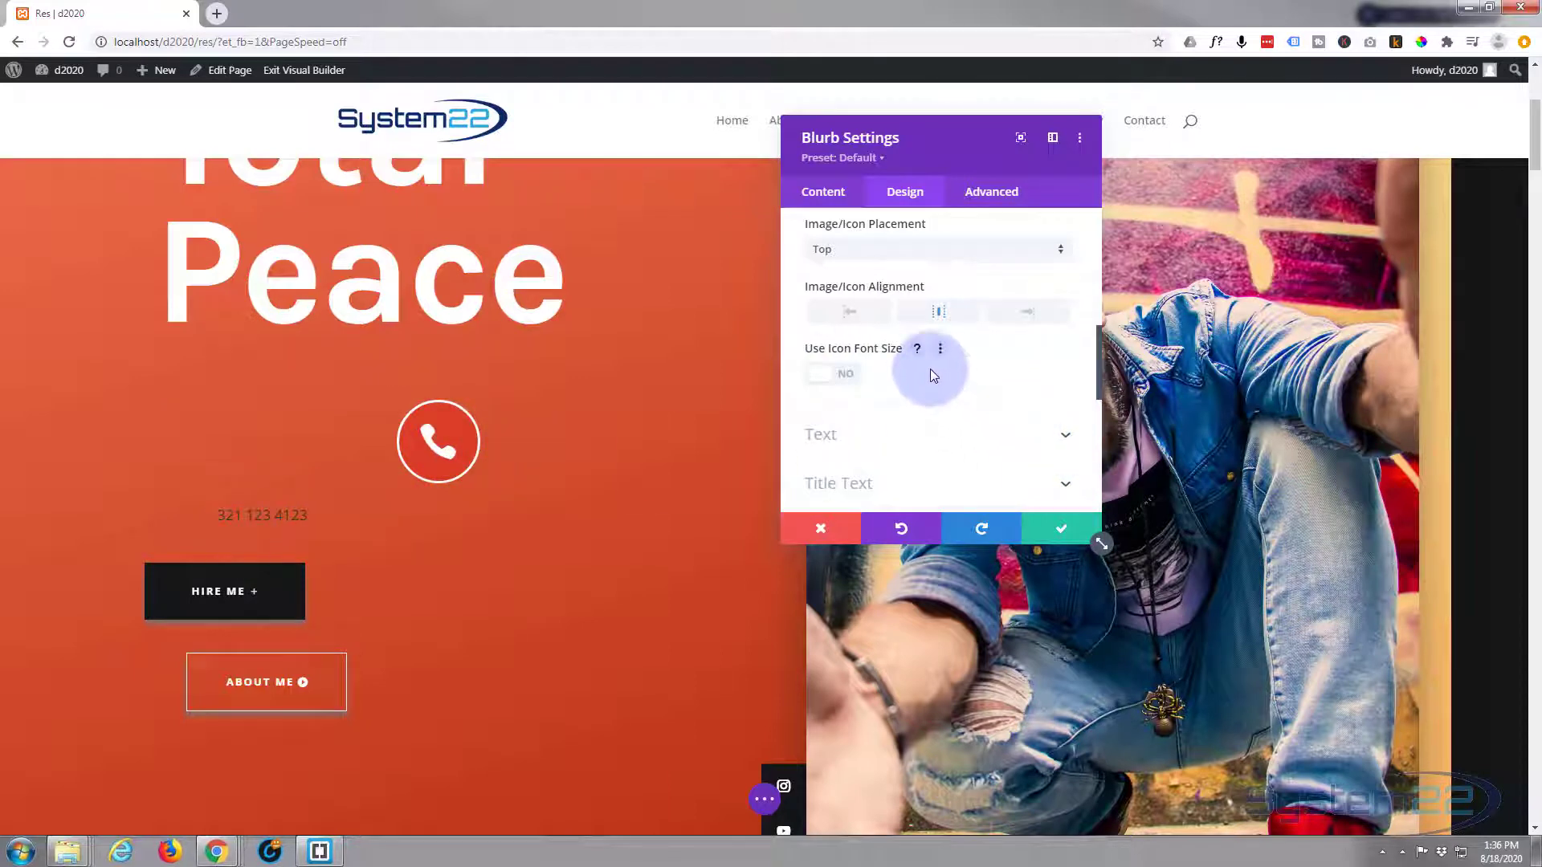
scroll(930, 369, "down", 1)
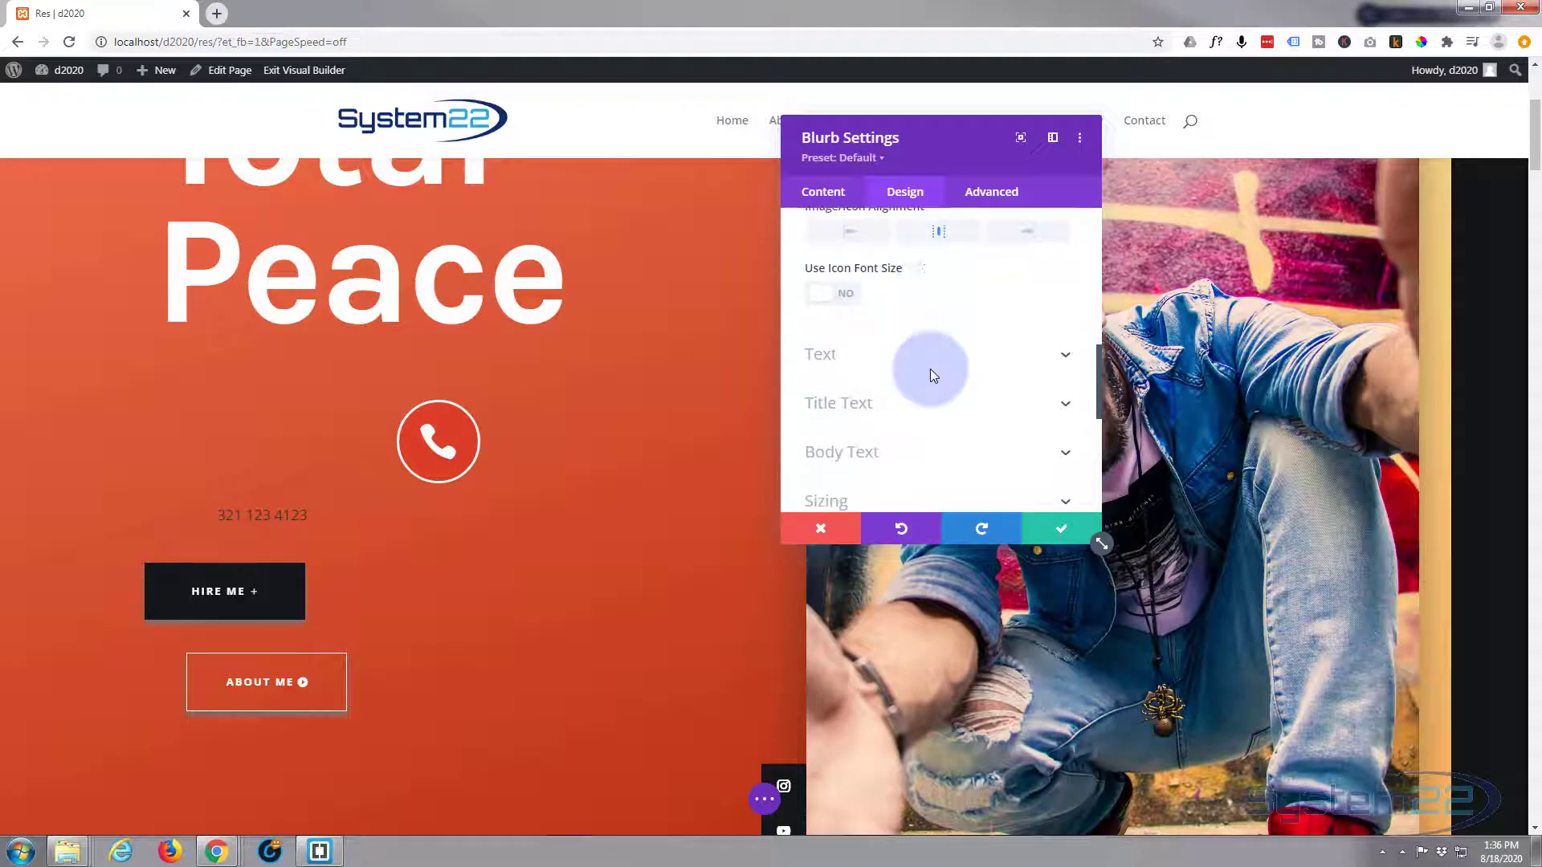
scroll(932, 376, "down", 1)
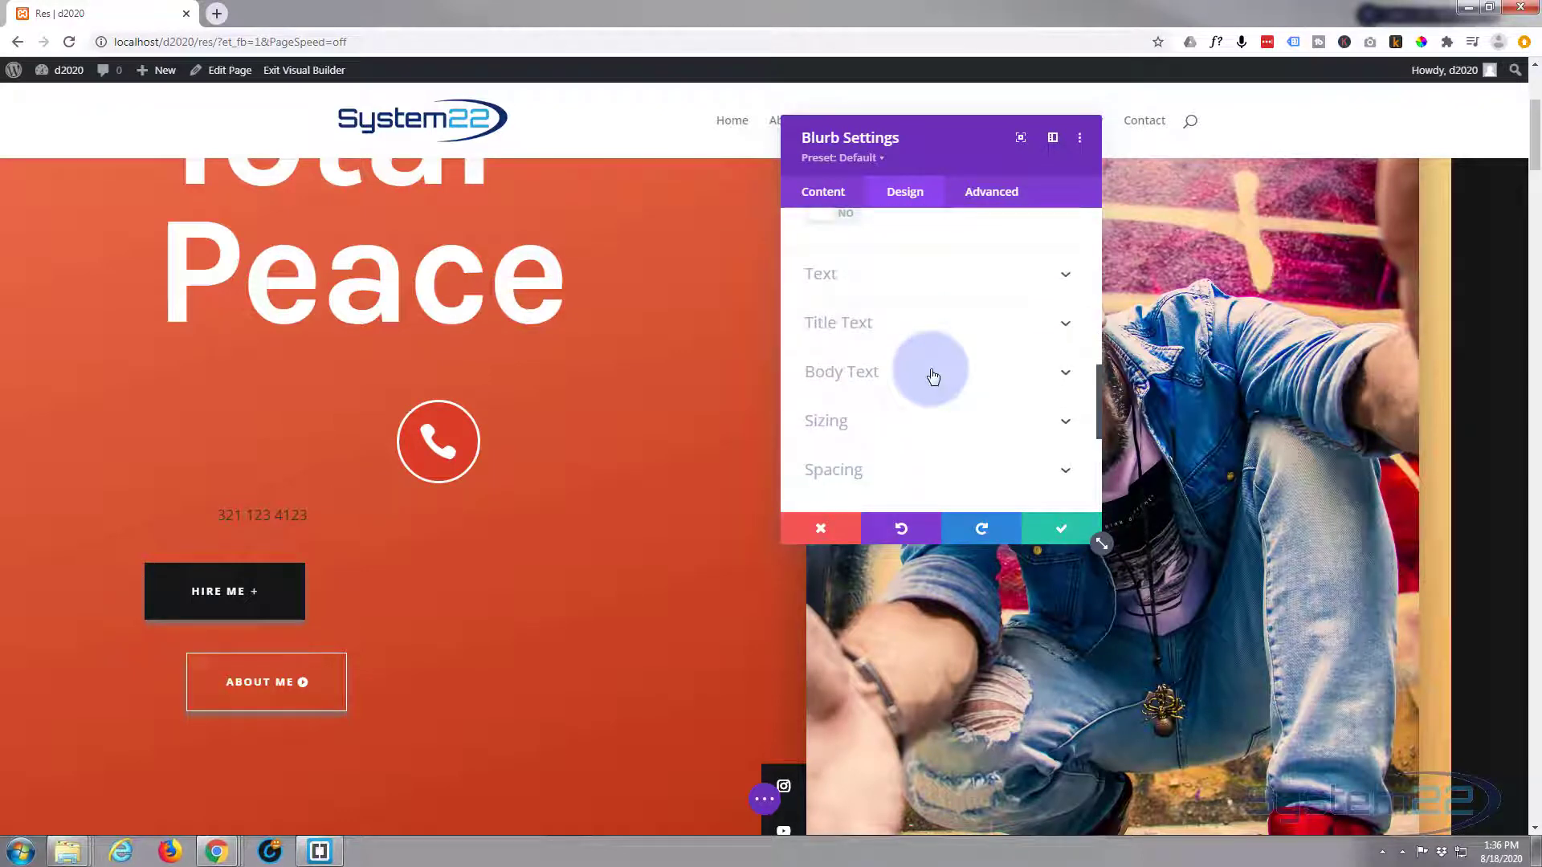
scroll(933, 376, "up", 1)
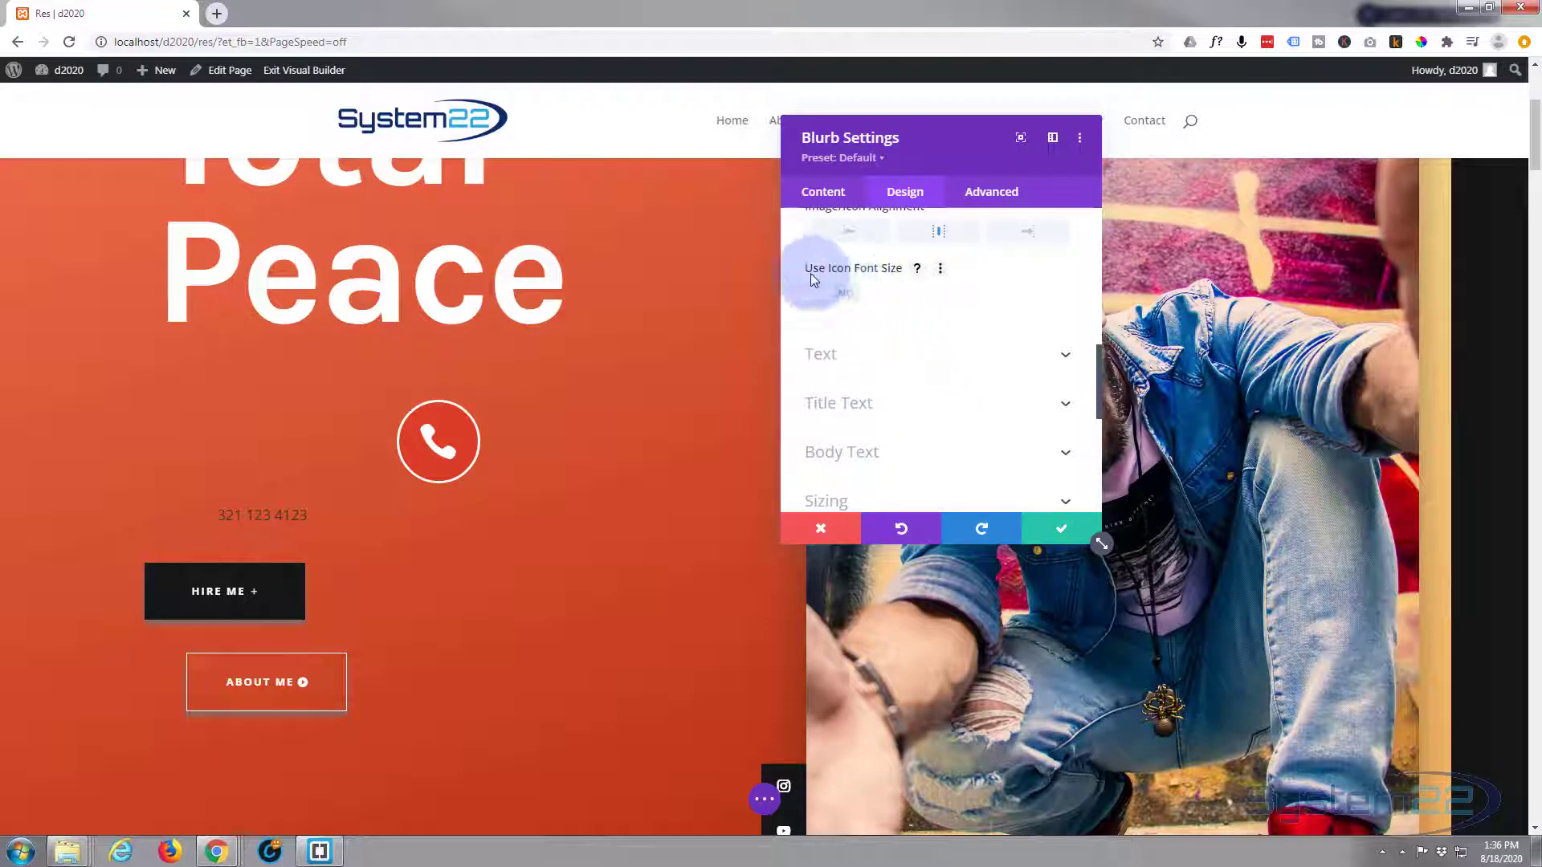
- Turn on Use Icon Font Size and set the icon size to 37px
left_click(843, 300)
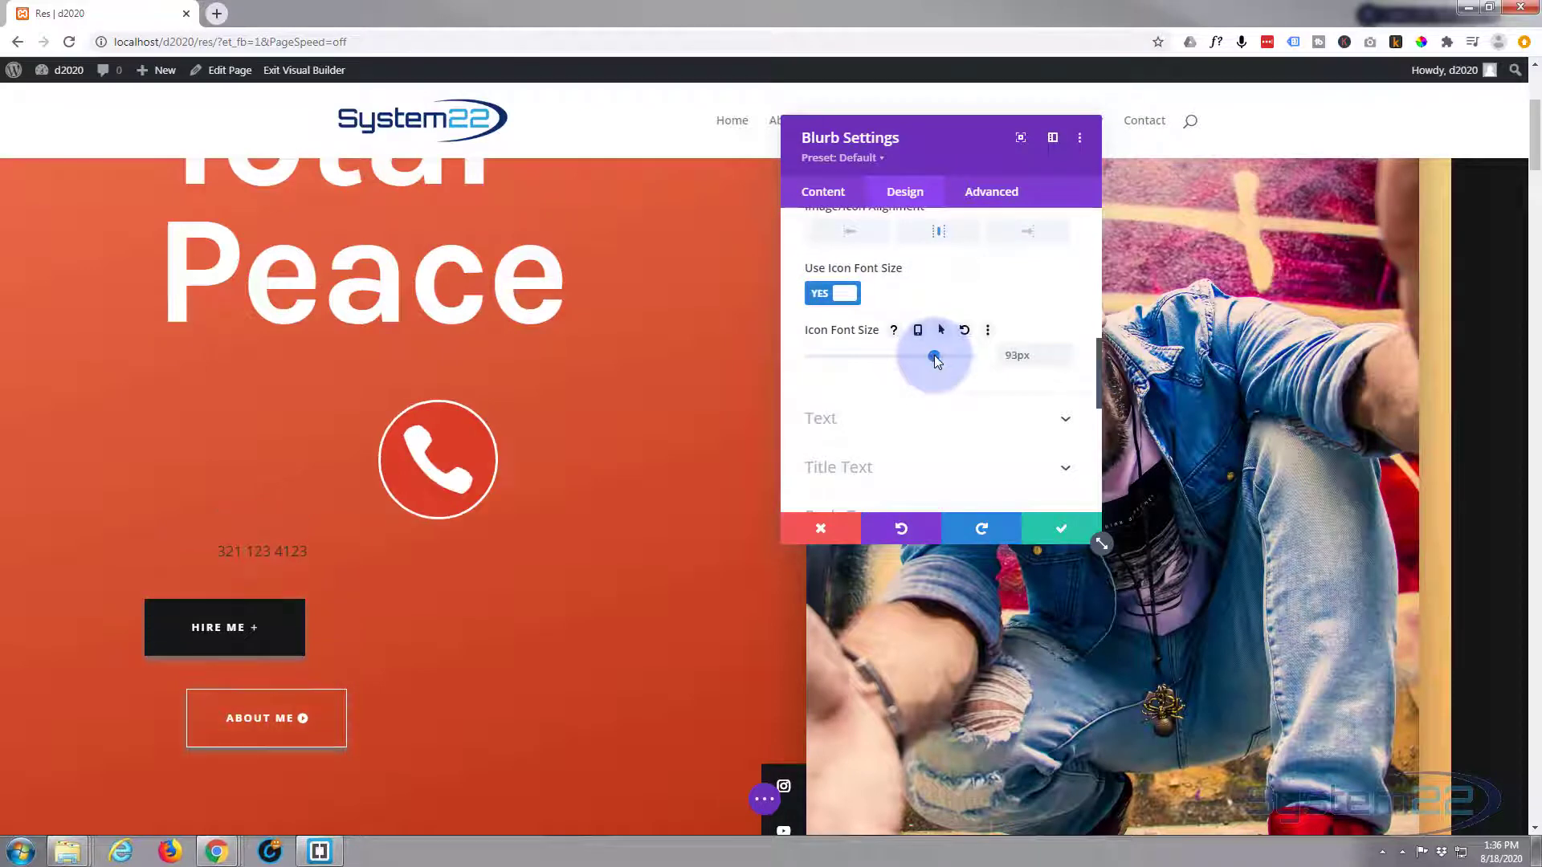
left_click_drag(937, 357, 859, 360)
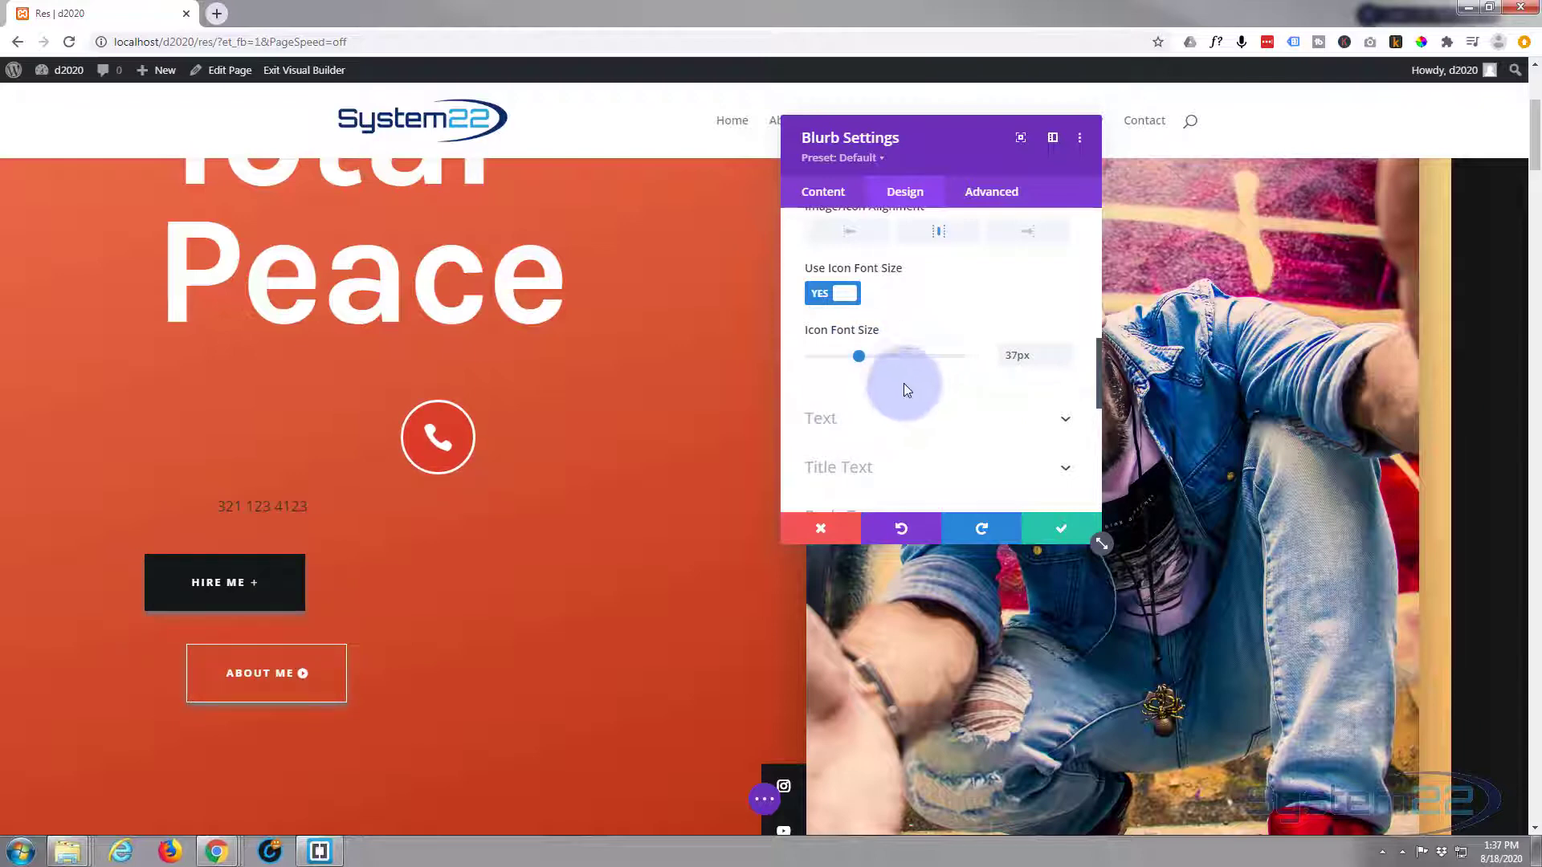
scroll(904, 377, "down", 1)
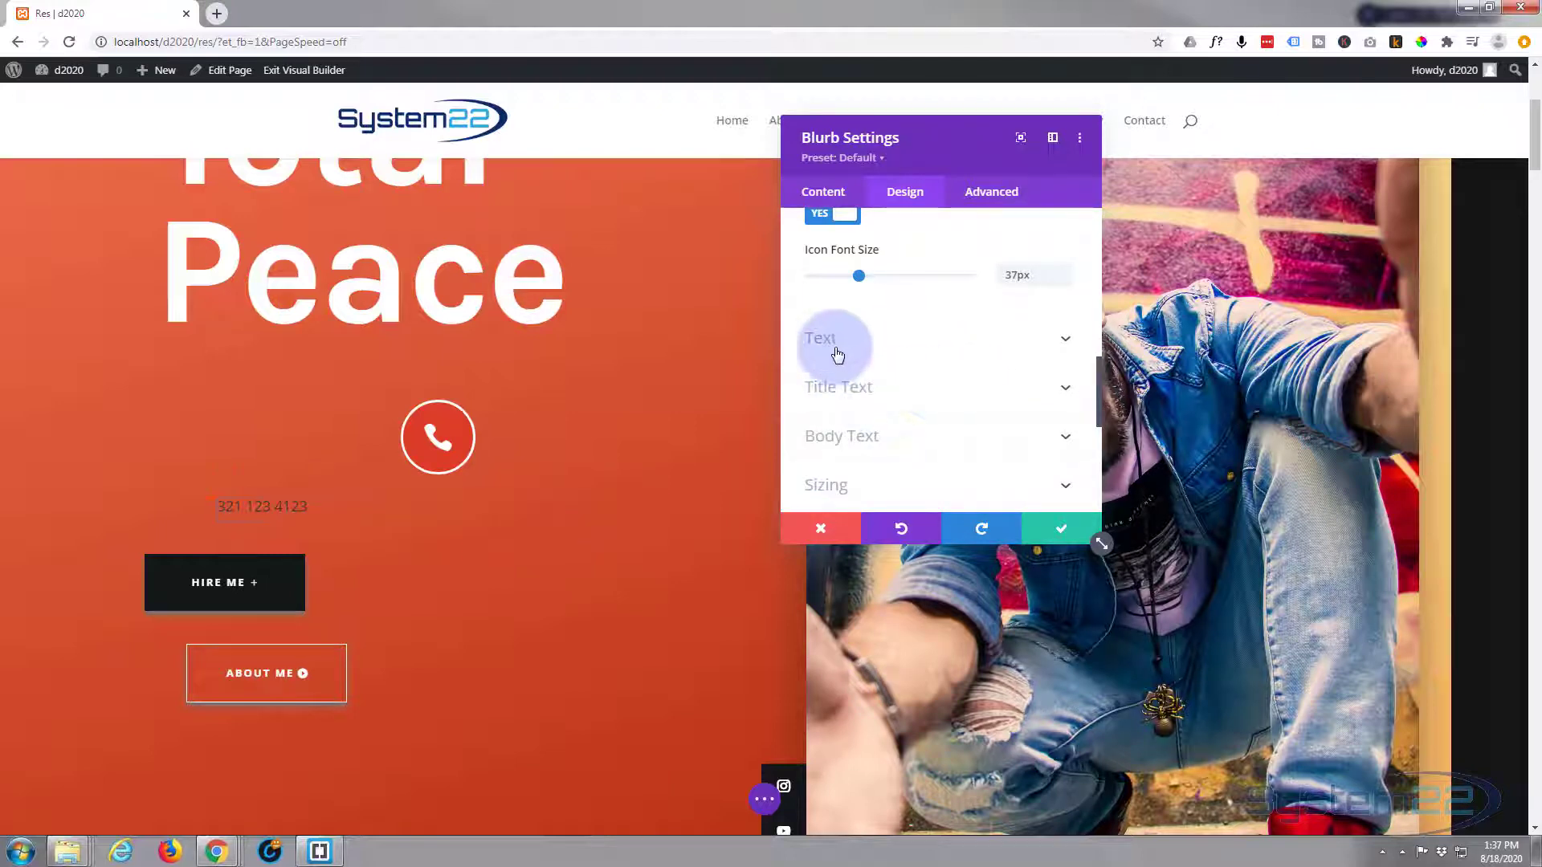
- In Title Text, make the phone number Semi Bold and centre-aligned
left_click(865, 397)
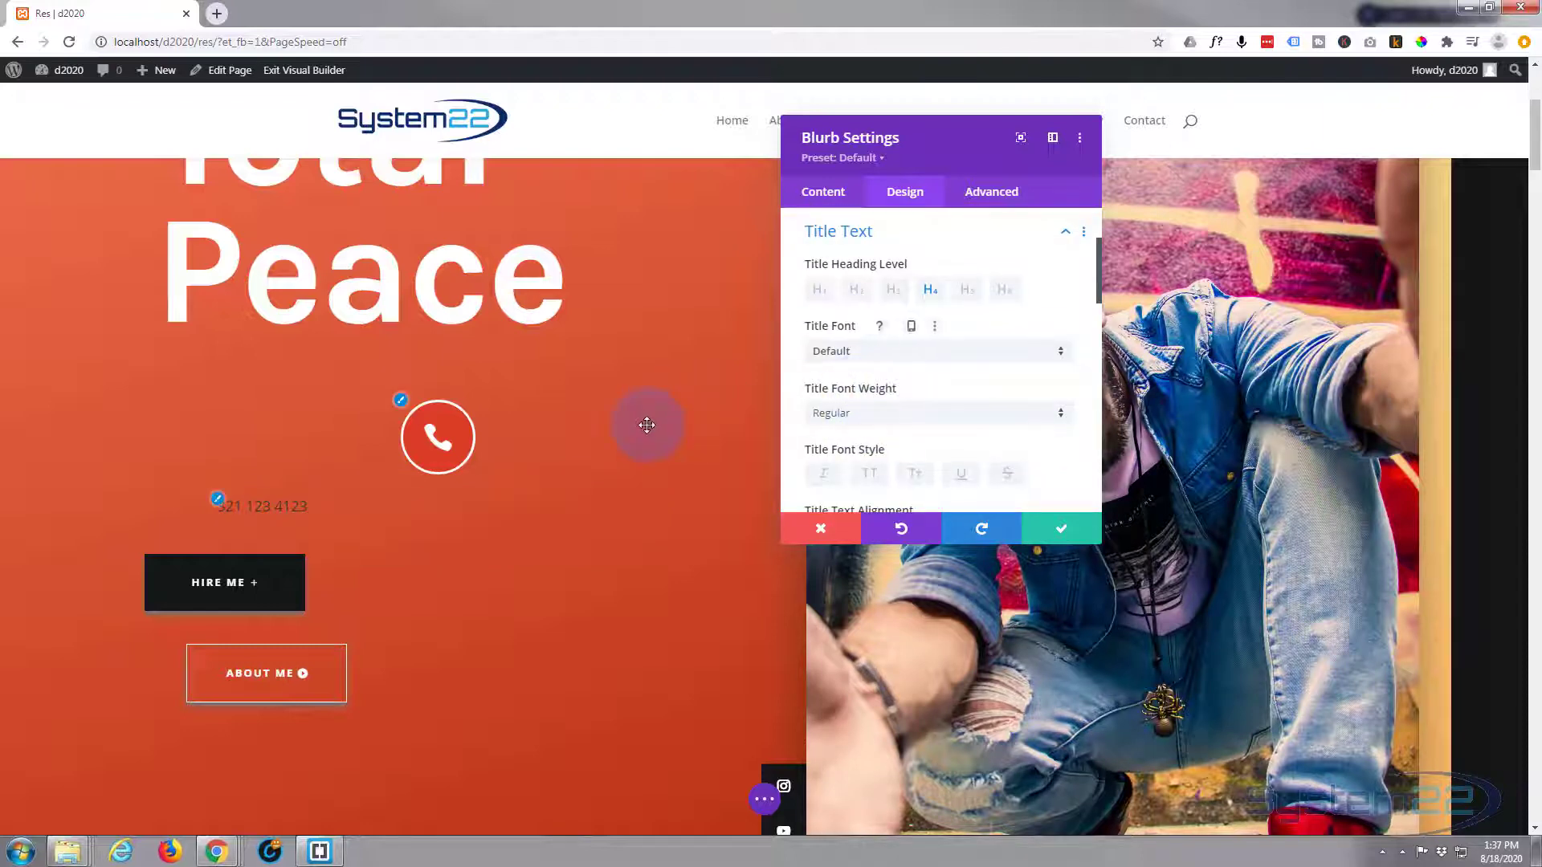
scroll(648, 425, "down", 5)
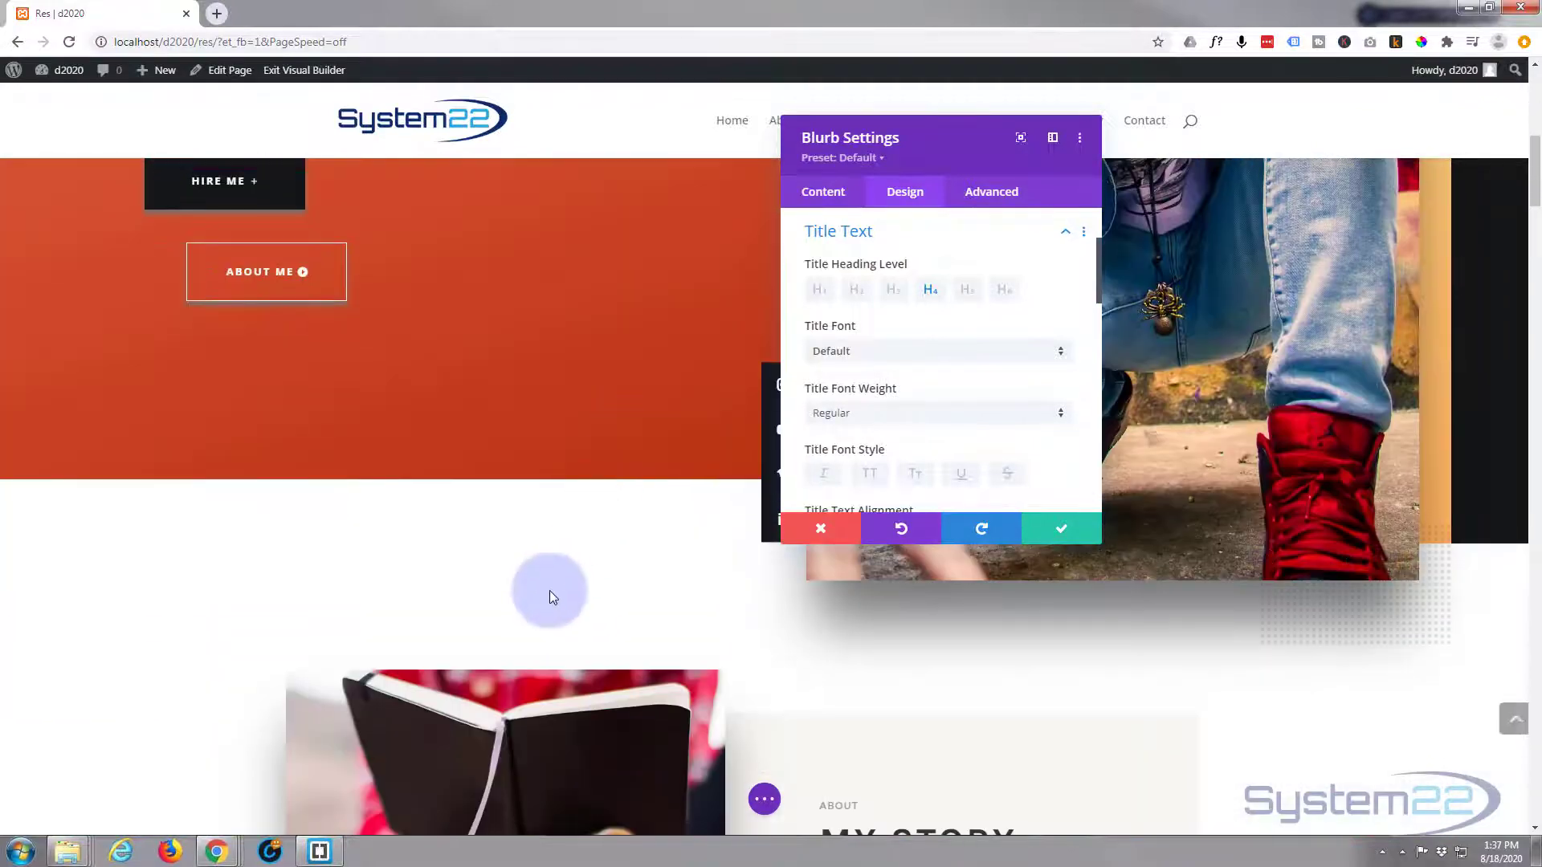
scroll(549, 580, "down", 4)
scroll(551, 578, "up", 6)
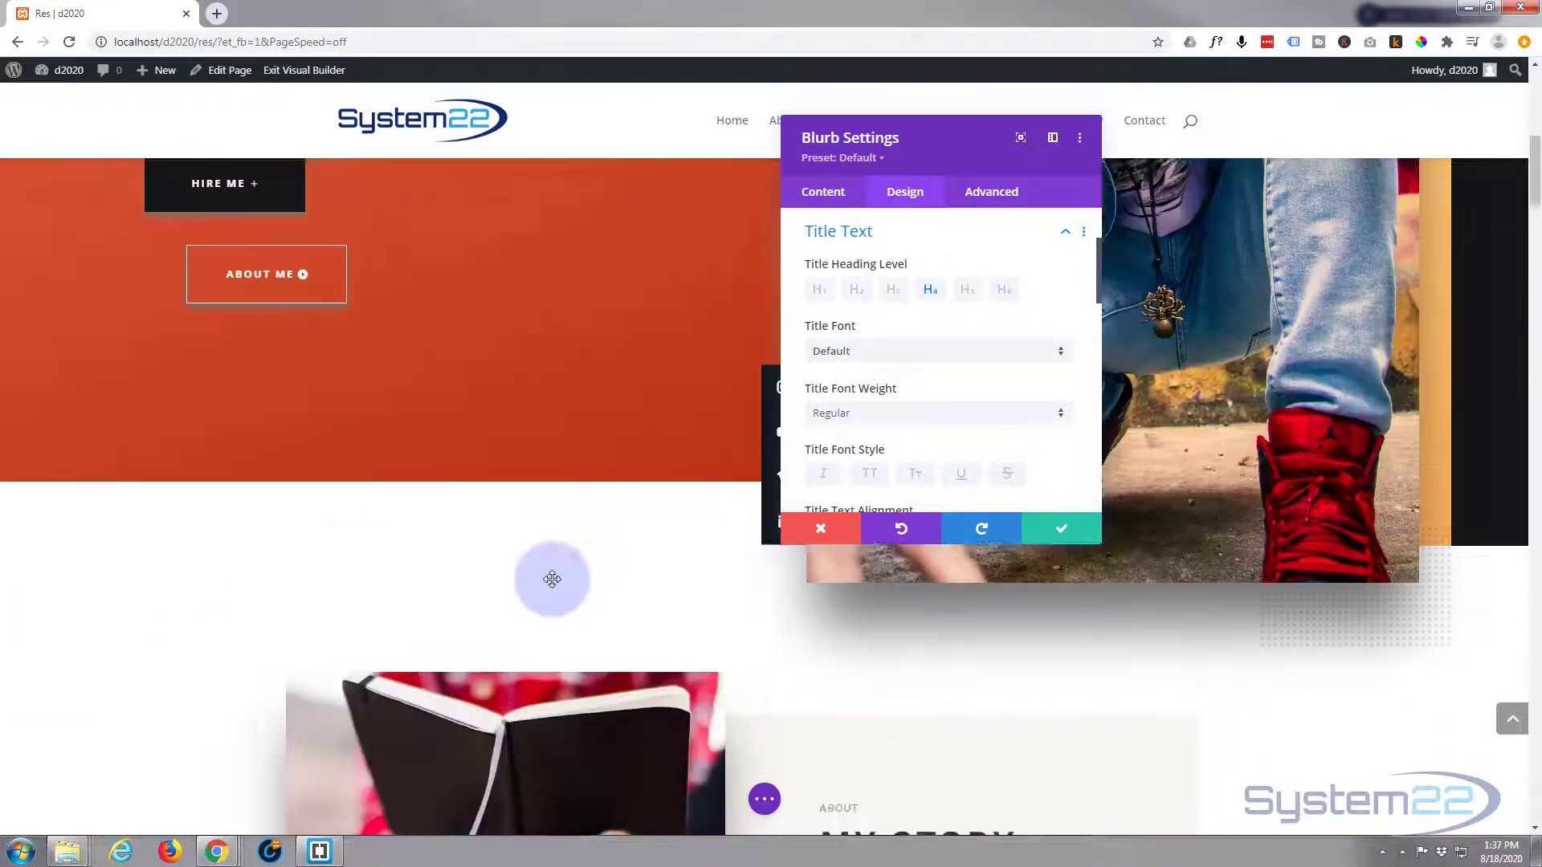
scroll(557, 575, "up", 2)
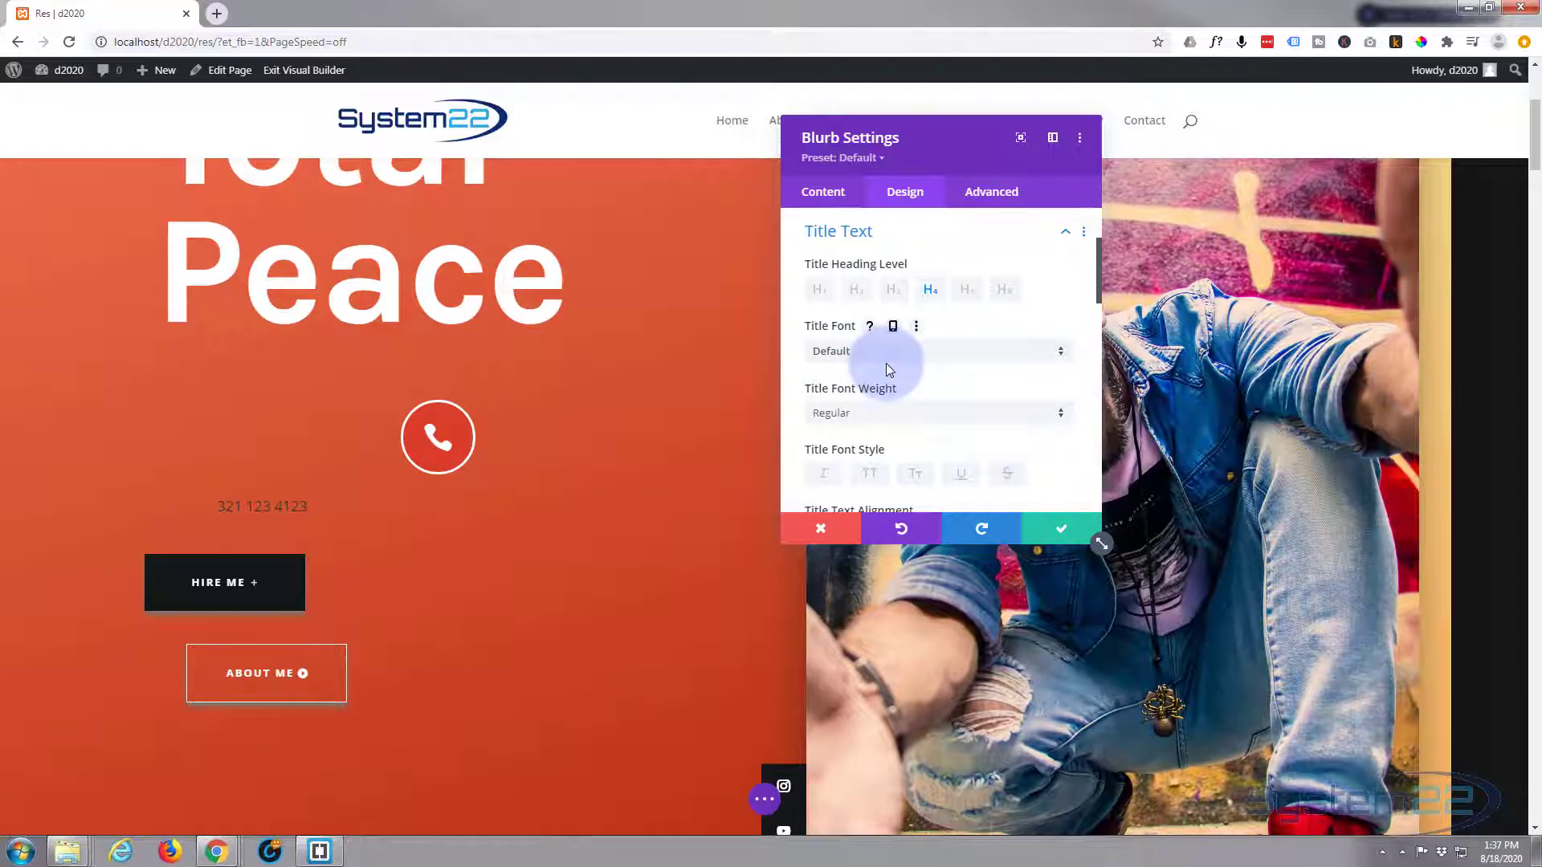
scroll(887, 363, "down", 1)
left_click(881, 341)
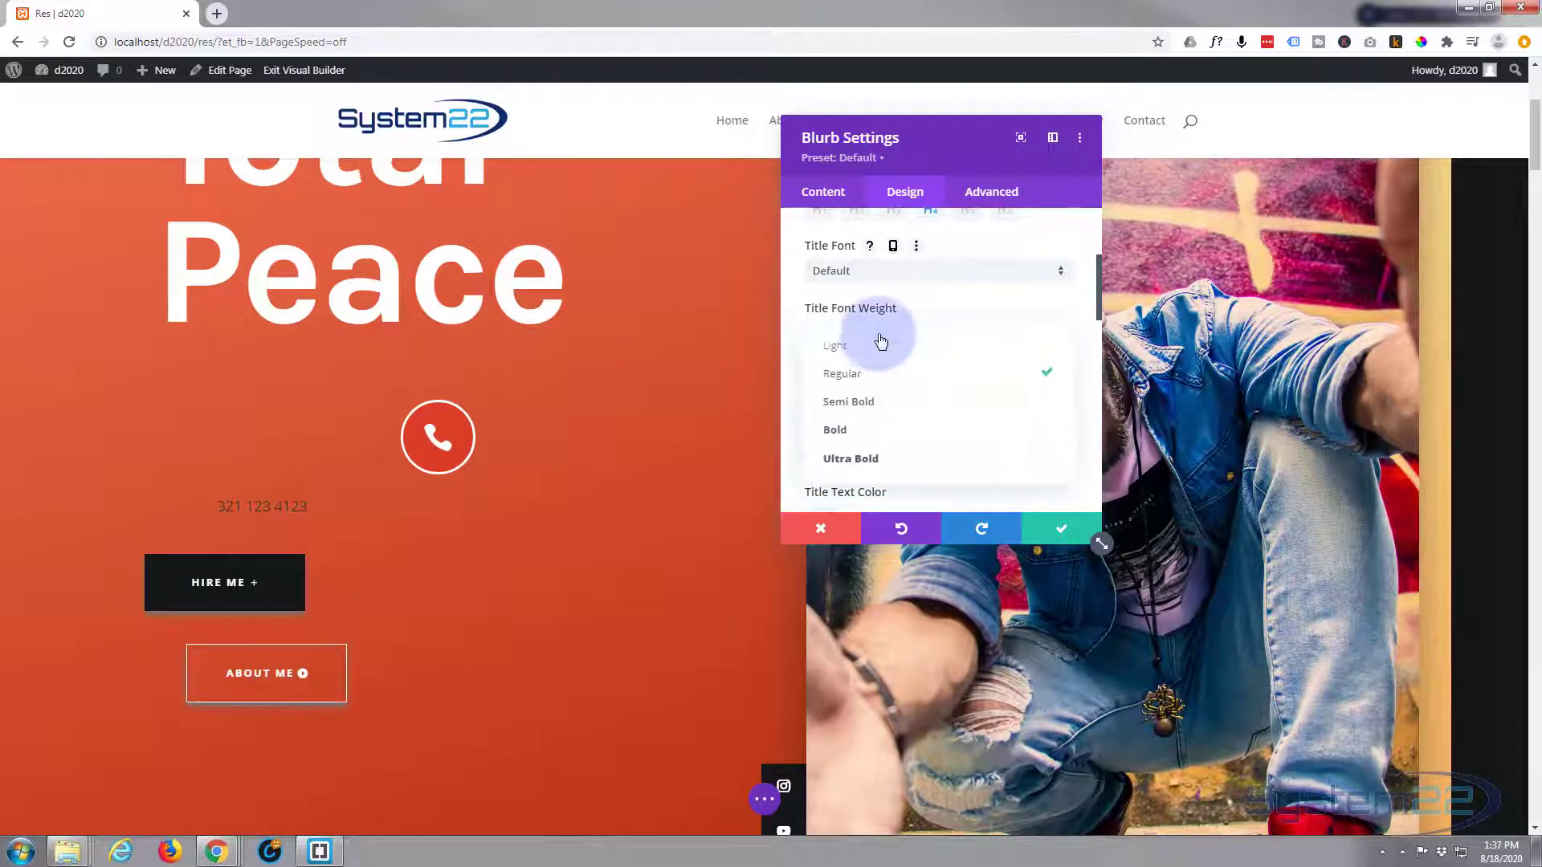
left_click(881, 406)
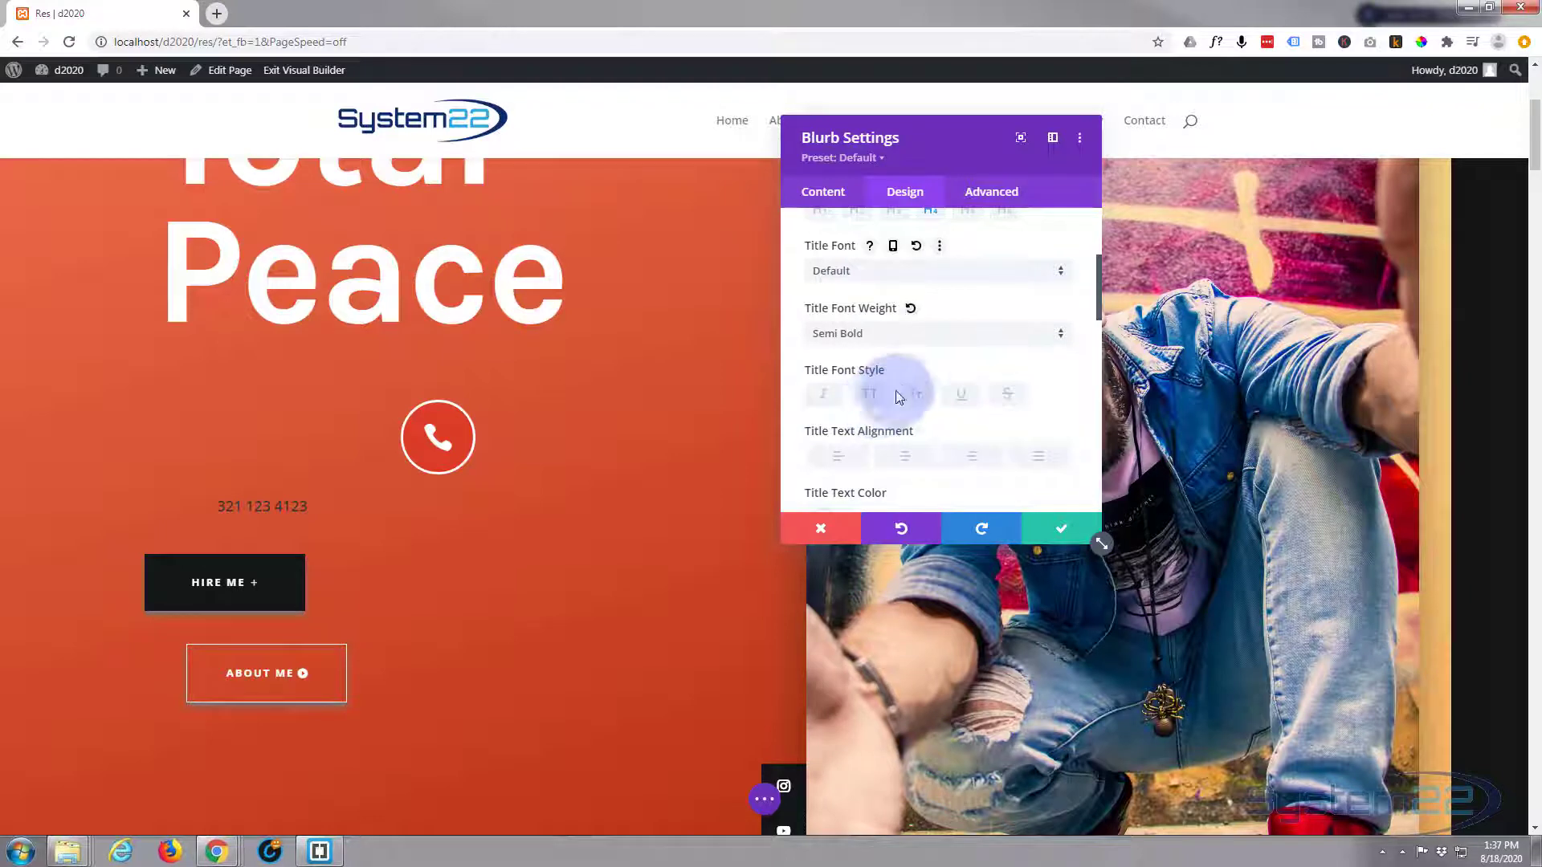
scroll(904, 375, "down", 1)
left_click(897, 388)
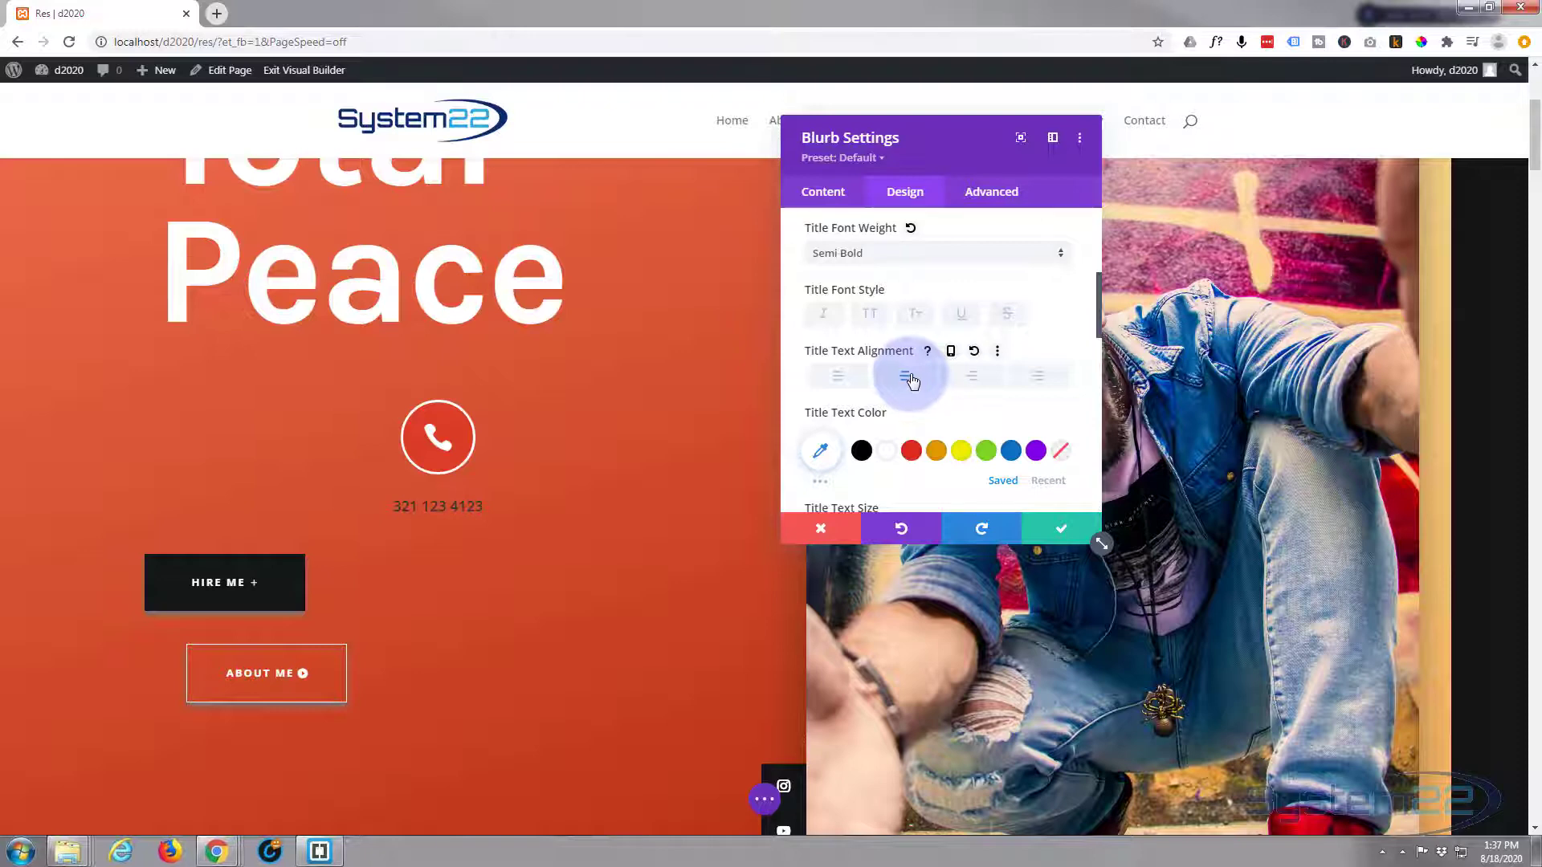
- Set Title Line Height to 0em and move to the Advanced settings
scroll(913, 381, "down", 2)
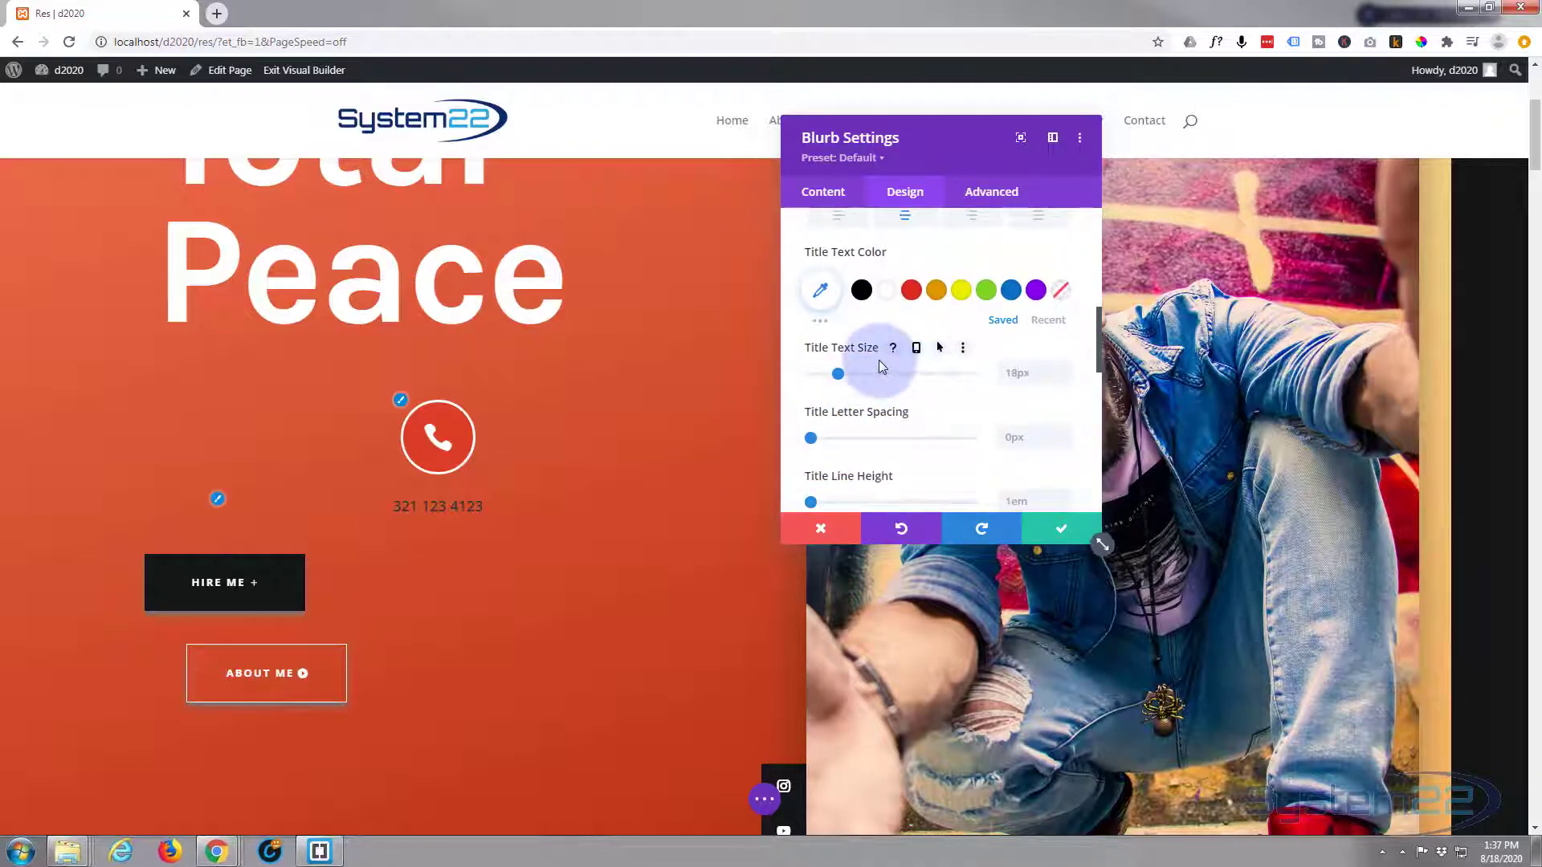
scroll(922, 410, "down", 1)
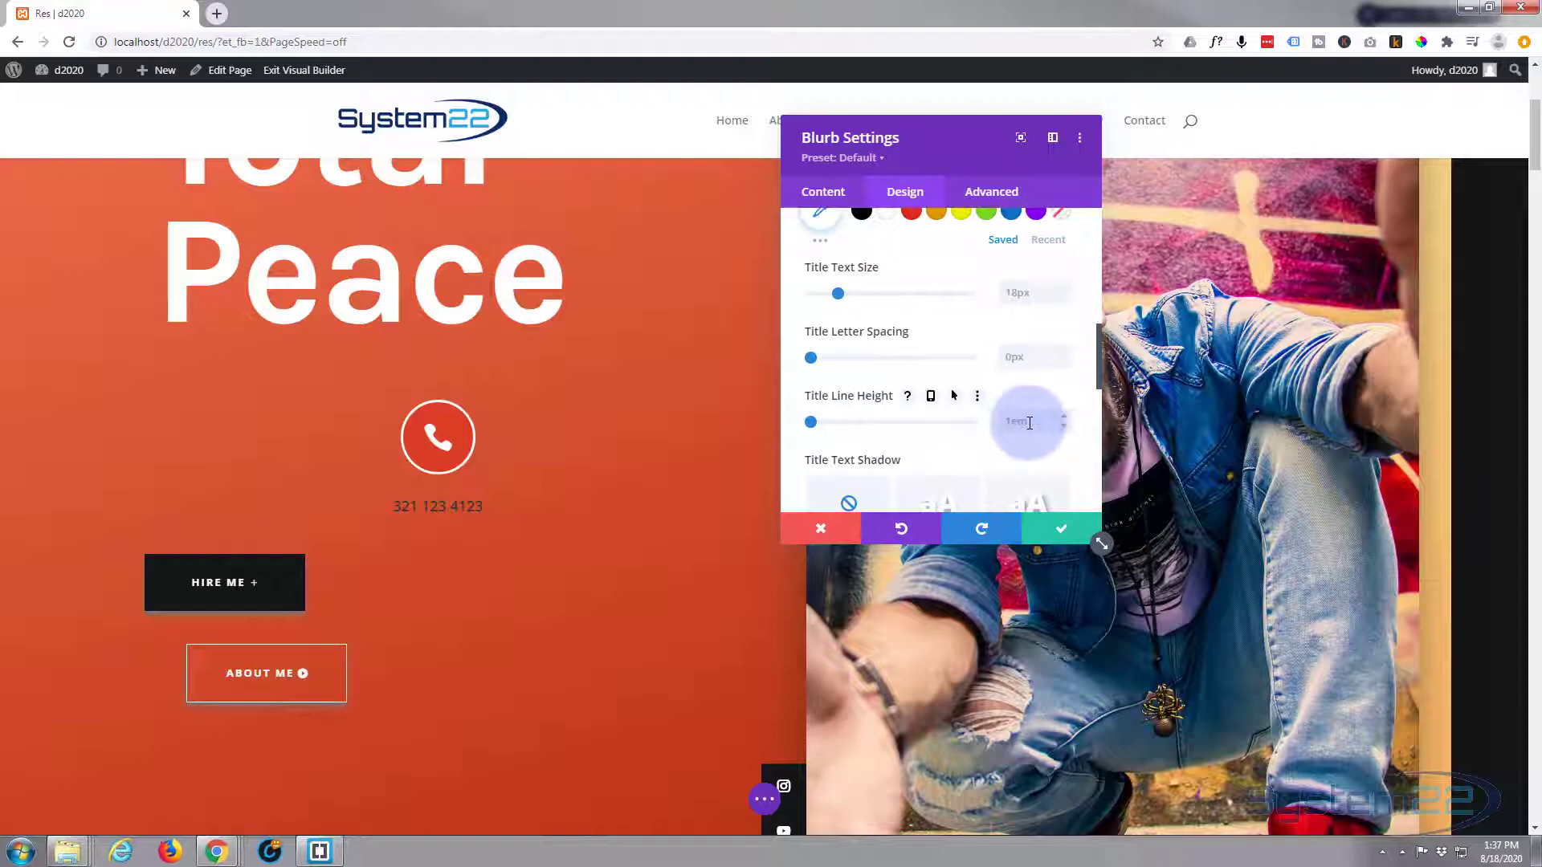
left_click(1033, 422)
type("0em")
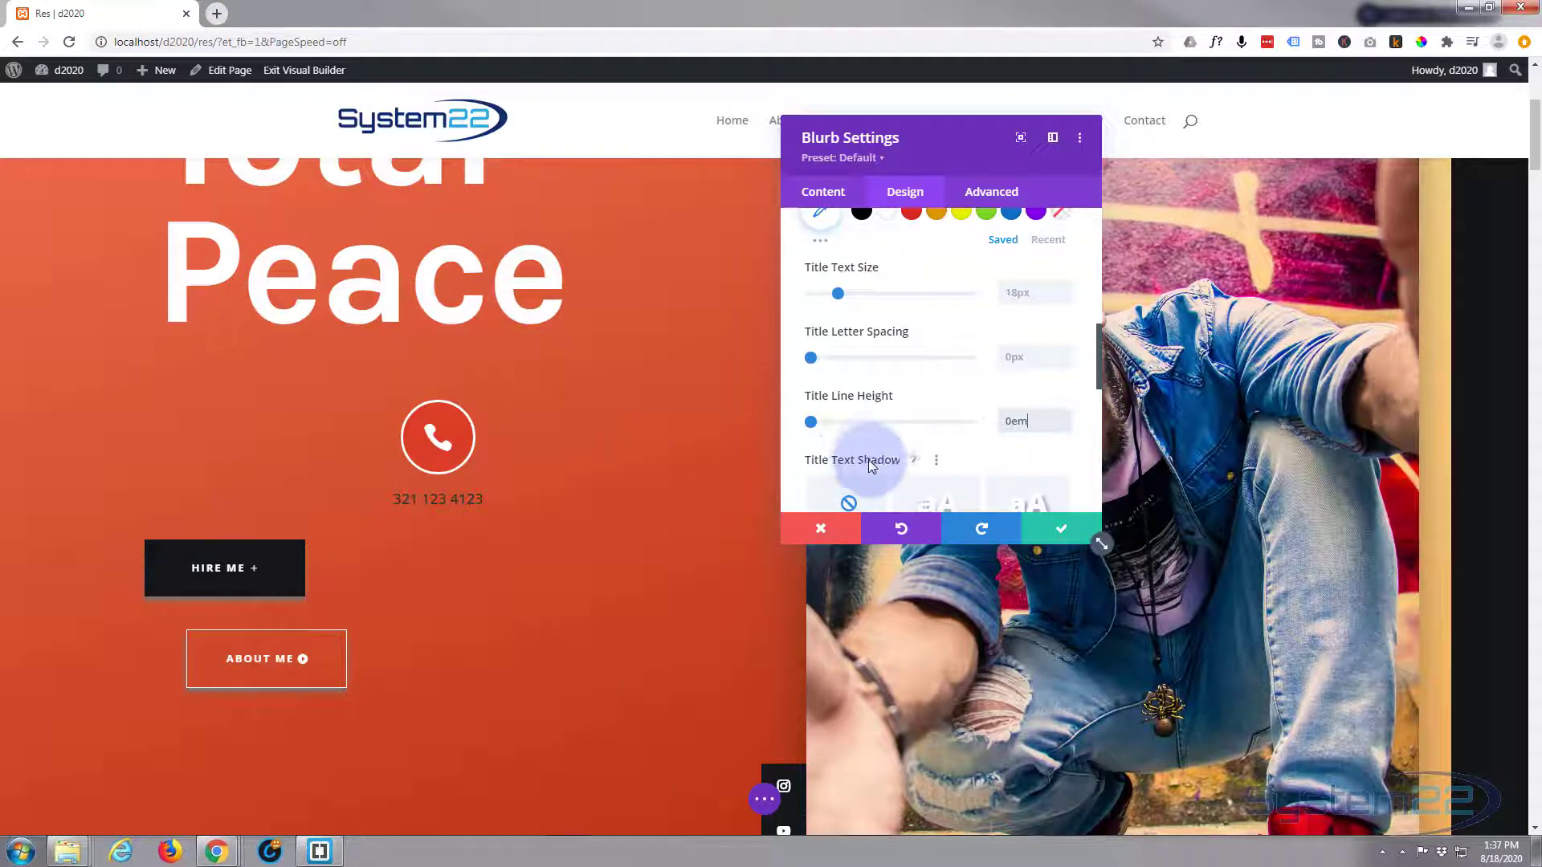
scroll(875, 448, "down", 1)
scroll(876, 447, "down", 5)
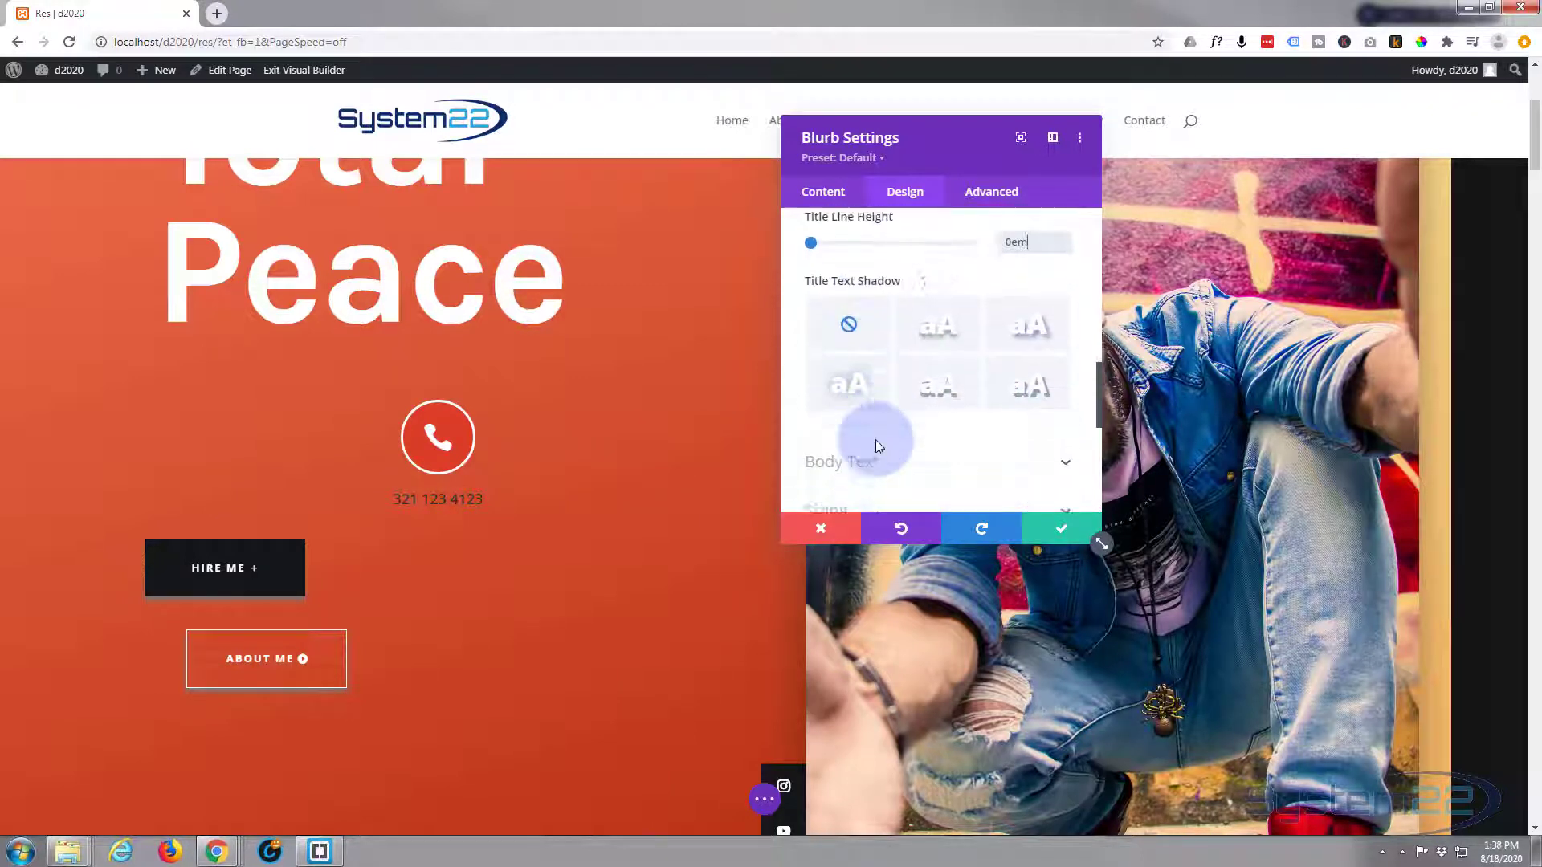
scroll(879, 448, "down", 1)
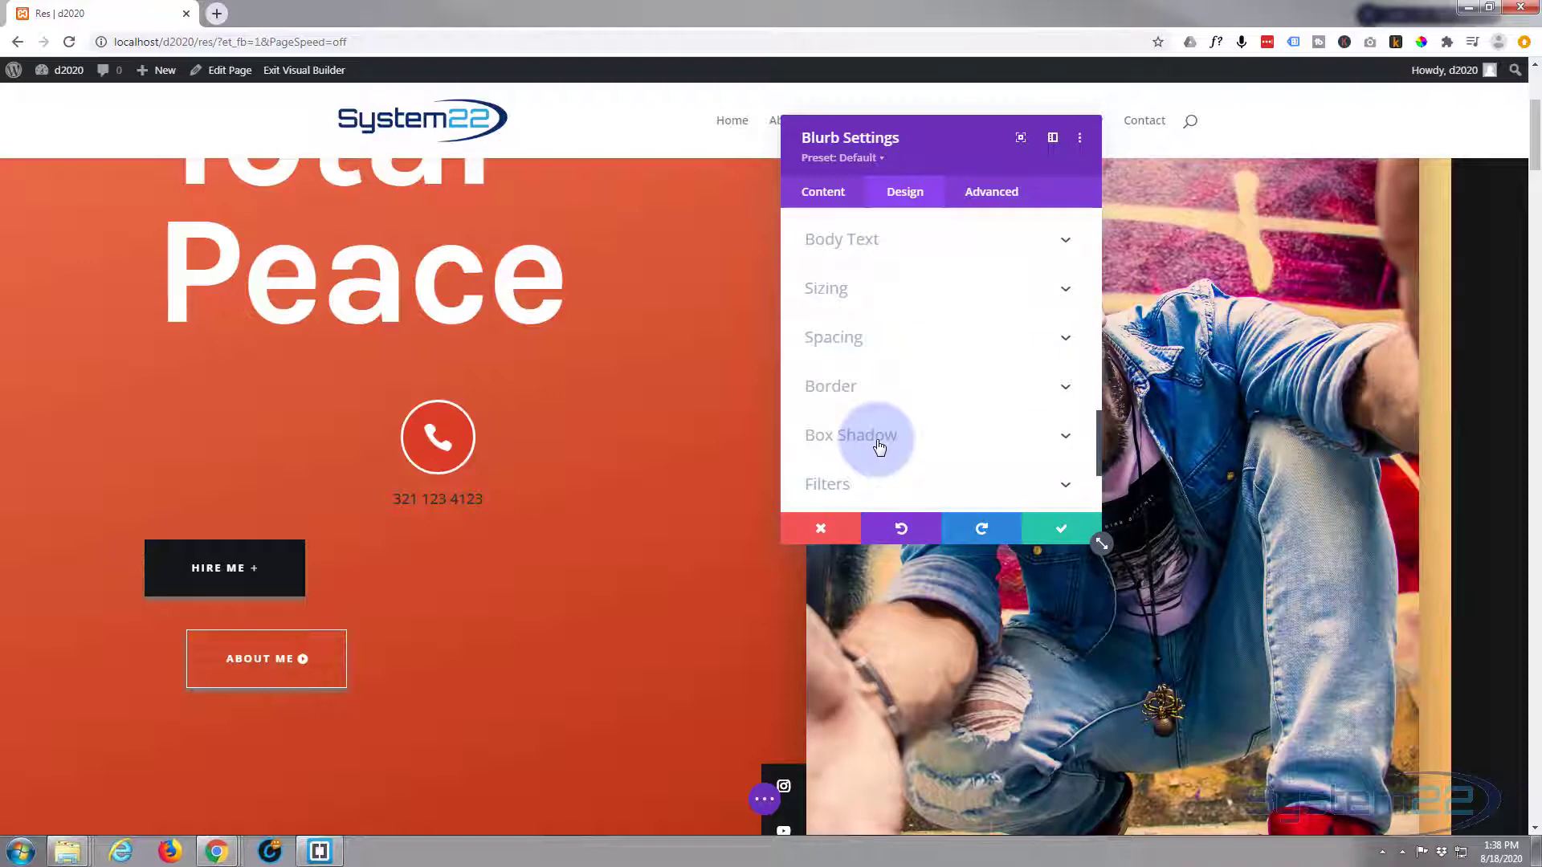
scroll(879, 448, "down", 1)
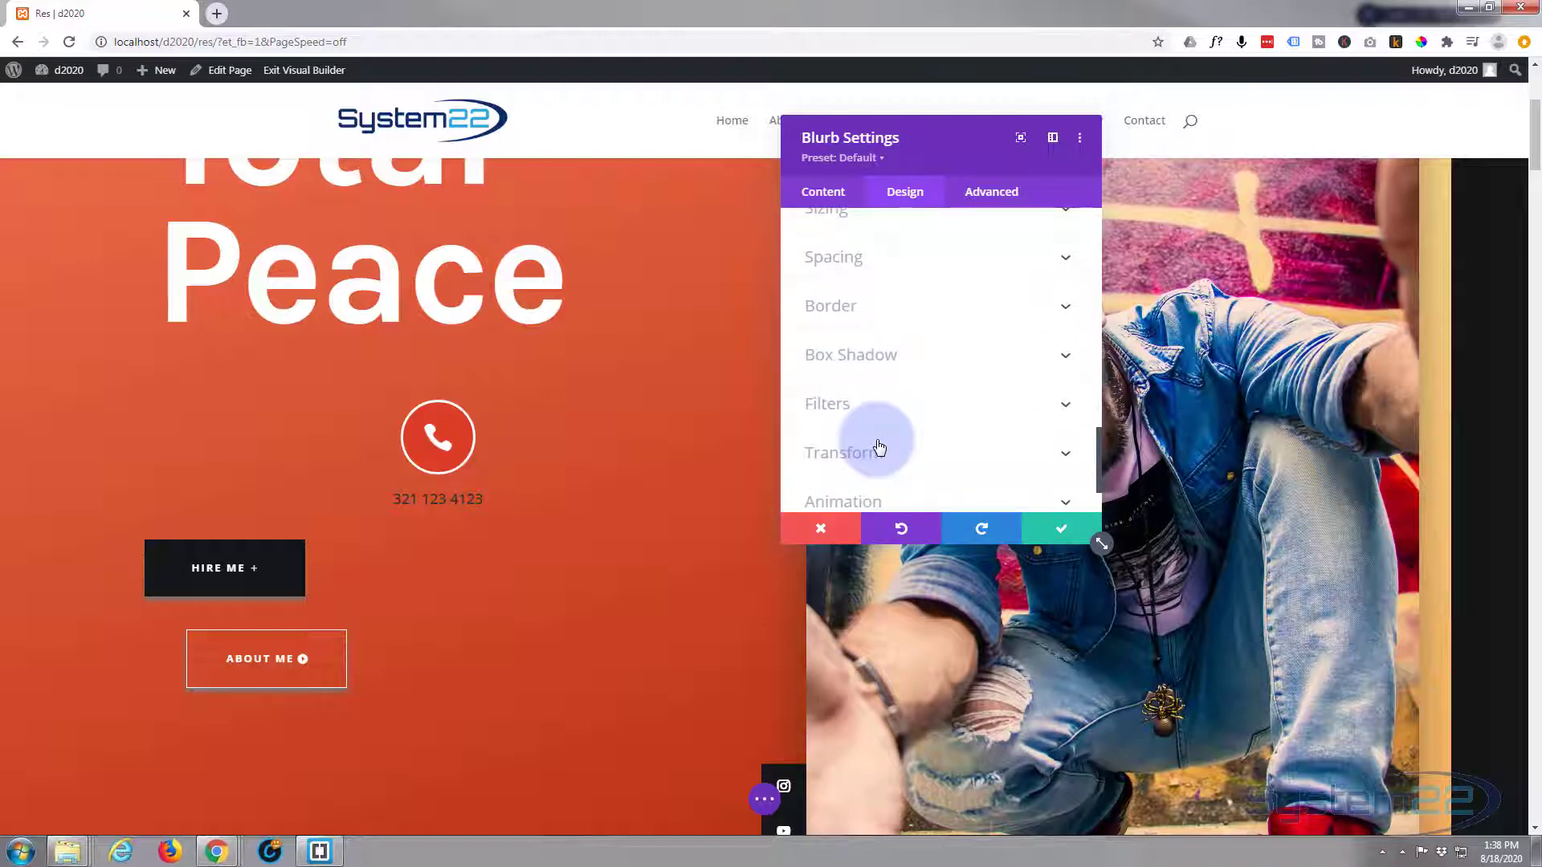
scroll(879, 447, "down", 1)
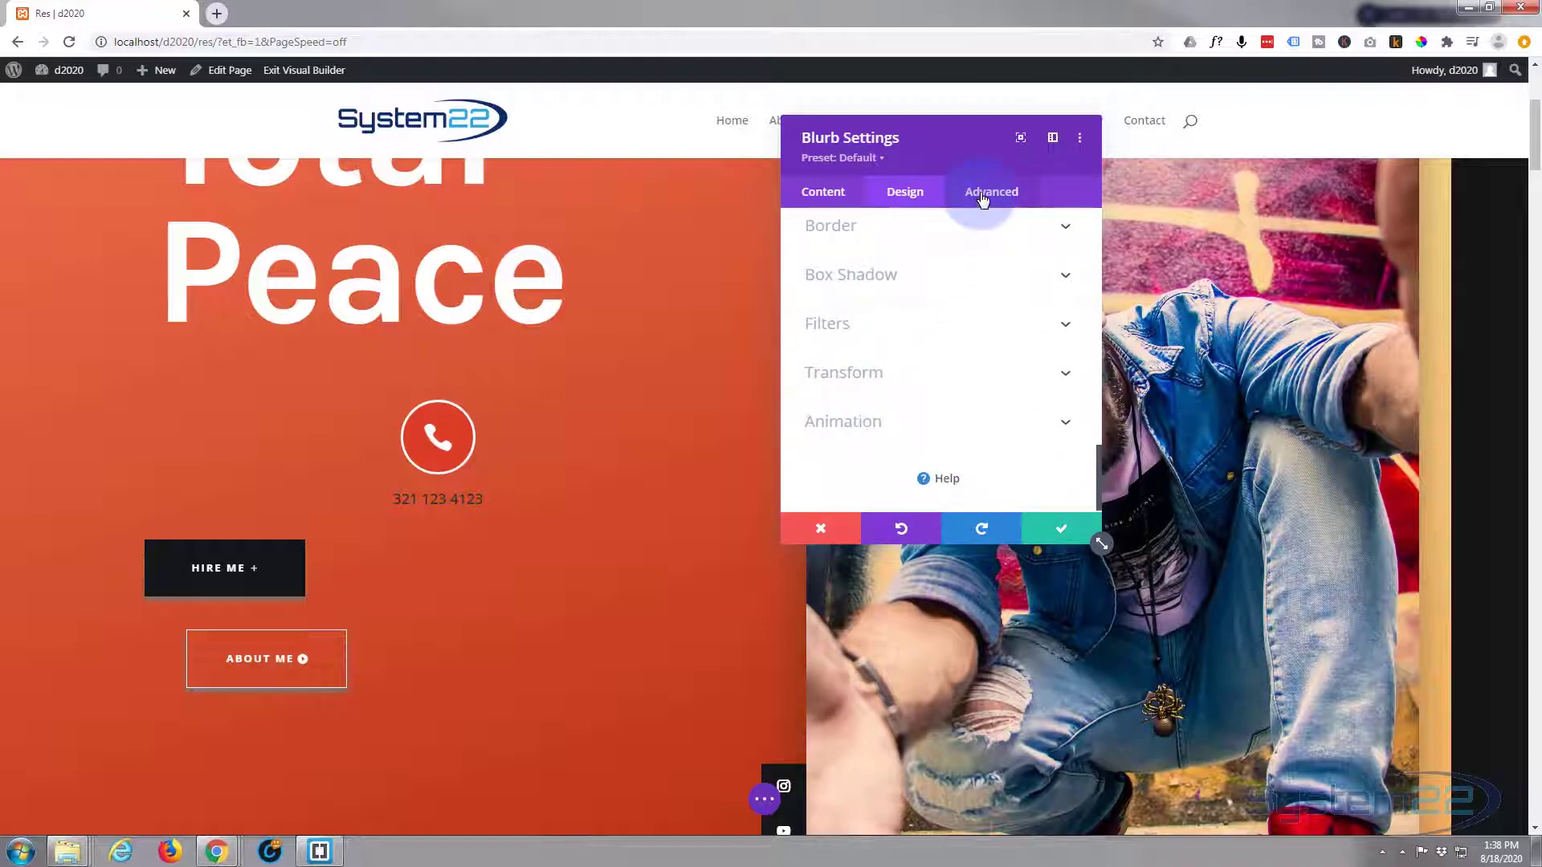
left_click(983, 198)
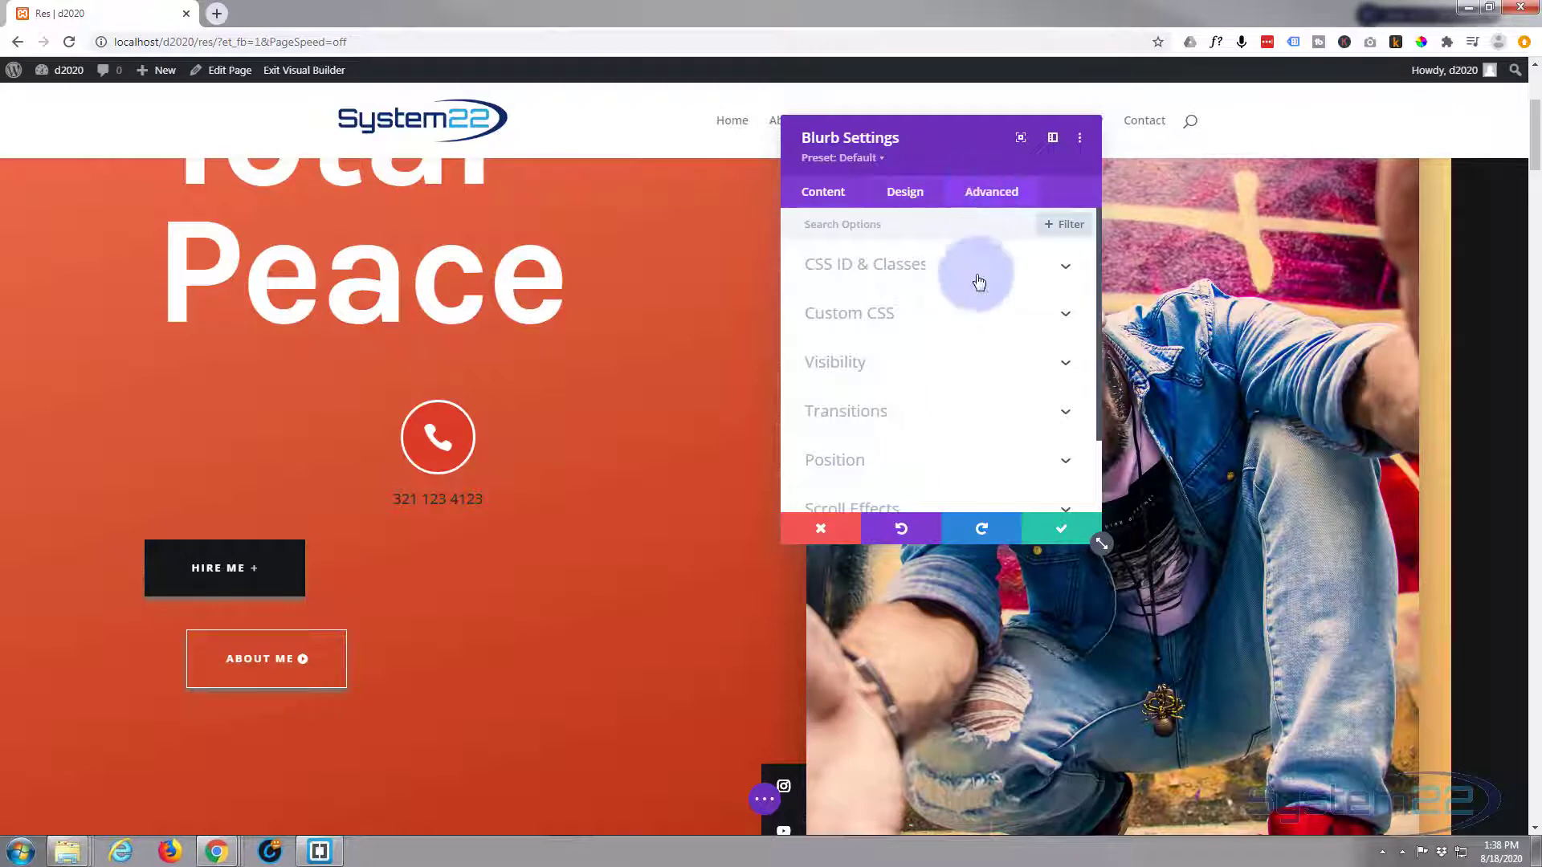
- Set the blurb's Position type to Fixed in Advanced > Position
scroll(973, 322, "down", 1)
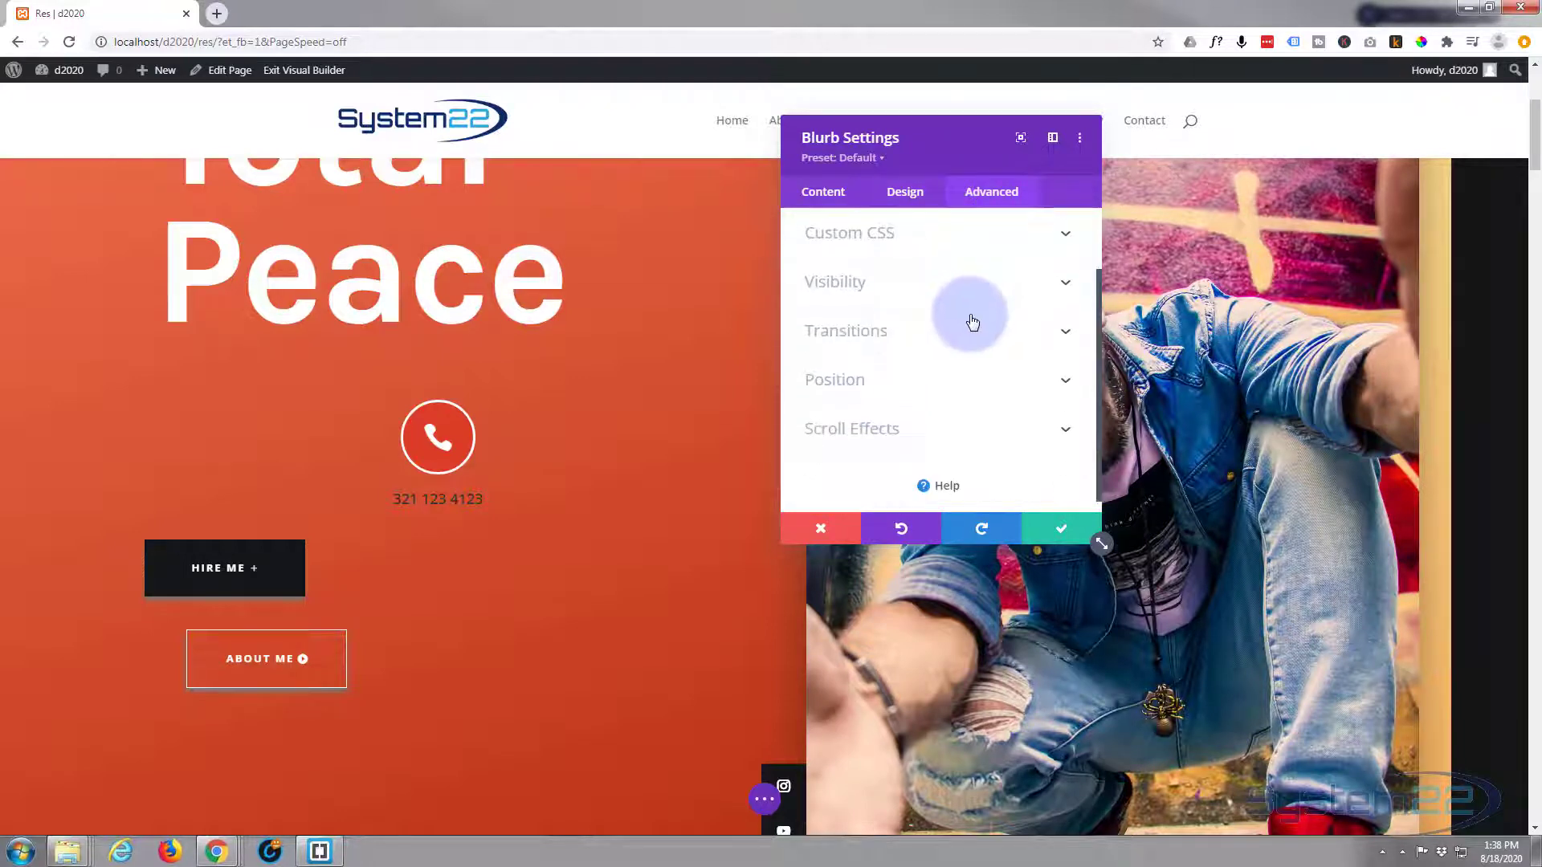
left_click(923, 367)
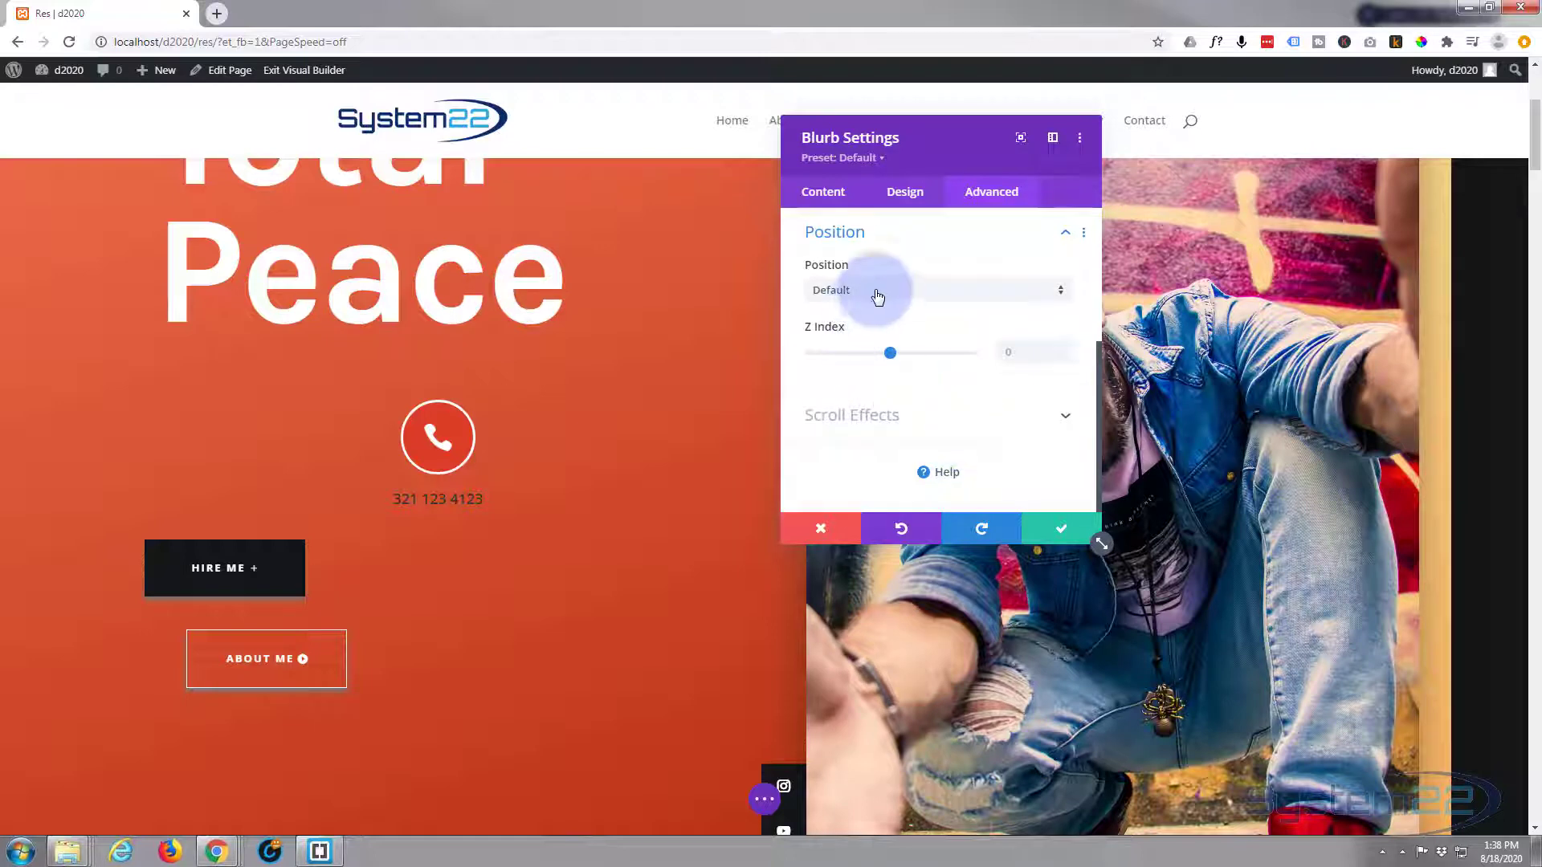
left_click(891, 291)
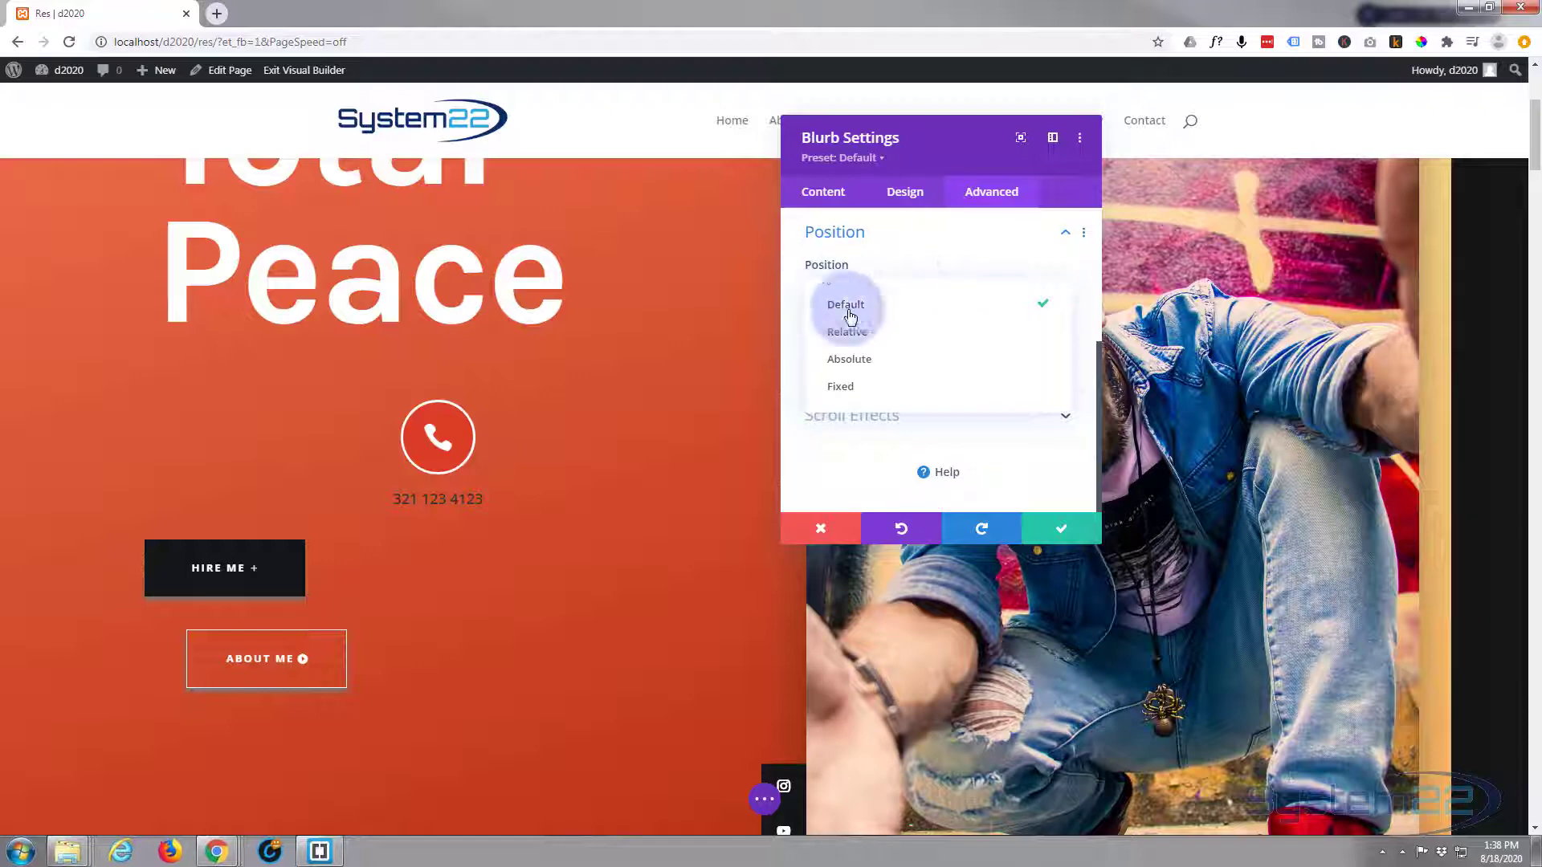
left_click(852, 389)
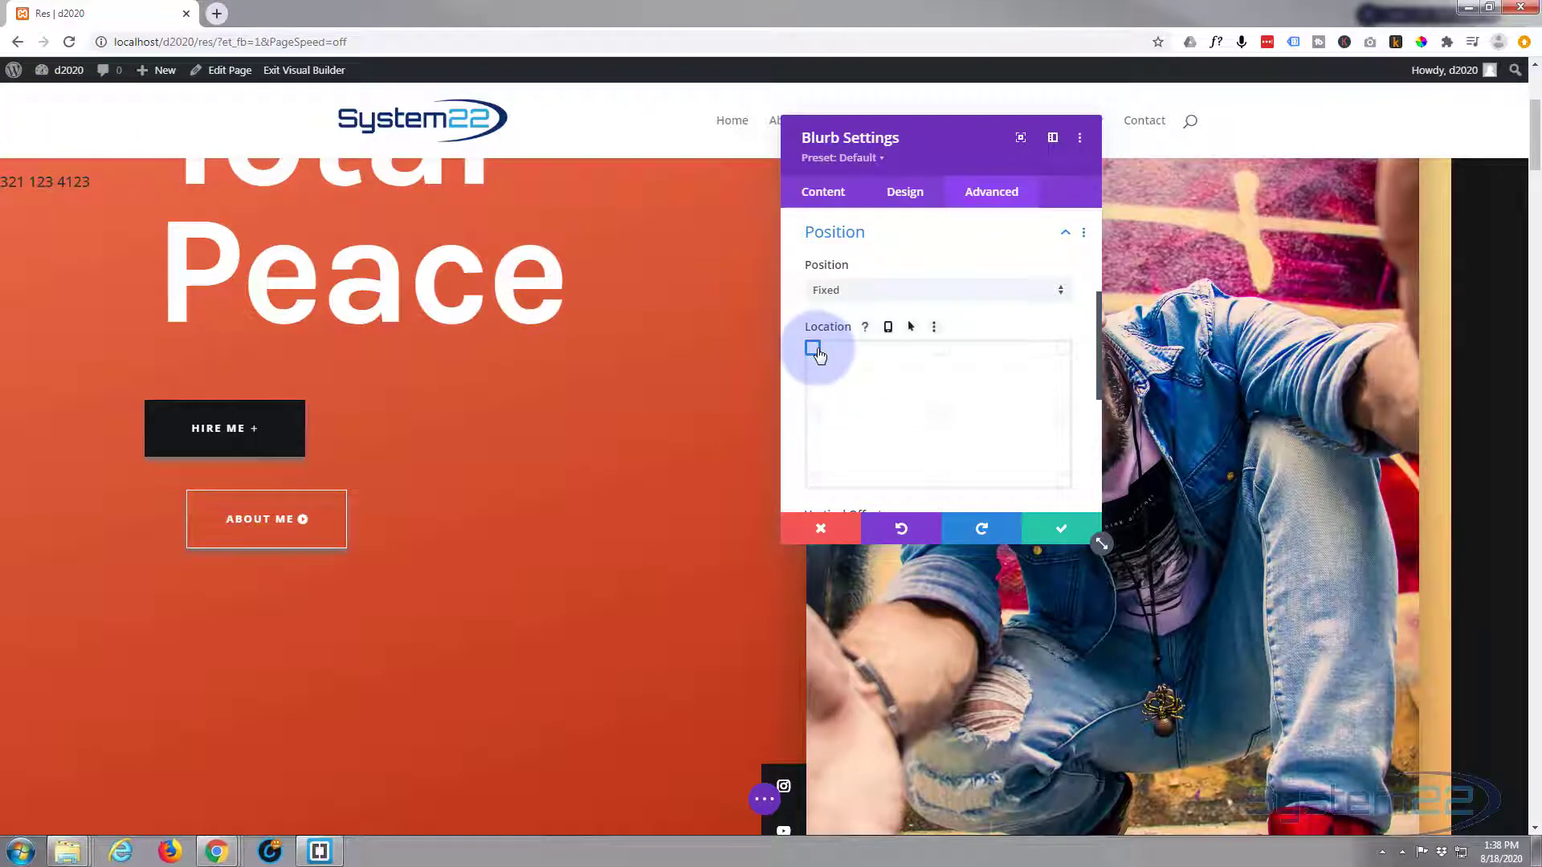
- Try several origins, then pin the fixed blurb to the viewport's middle-left
left_click(1062, 354)
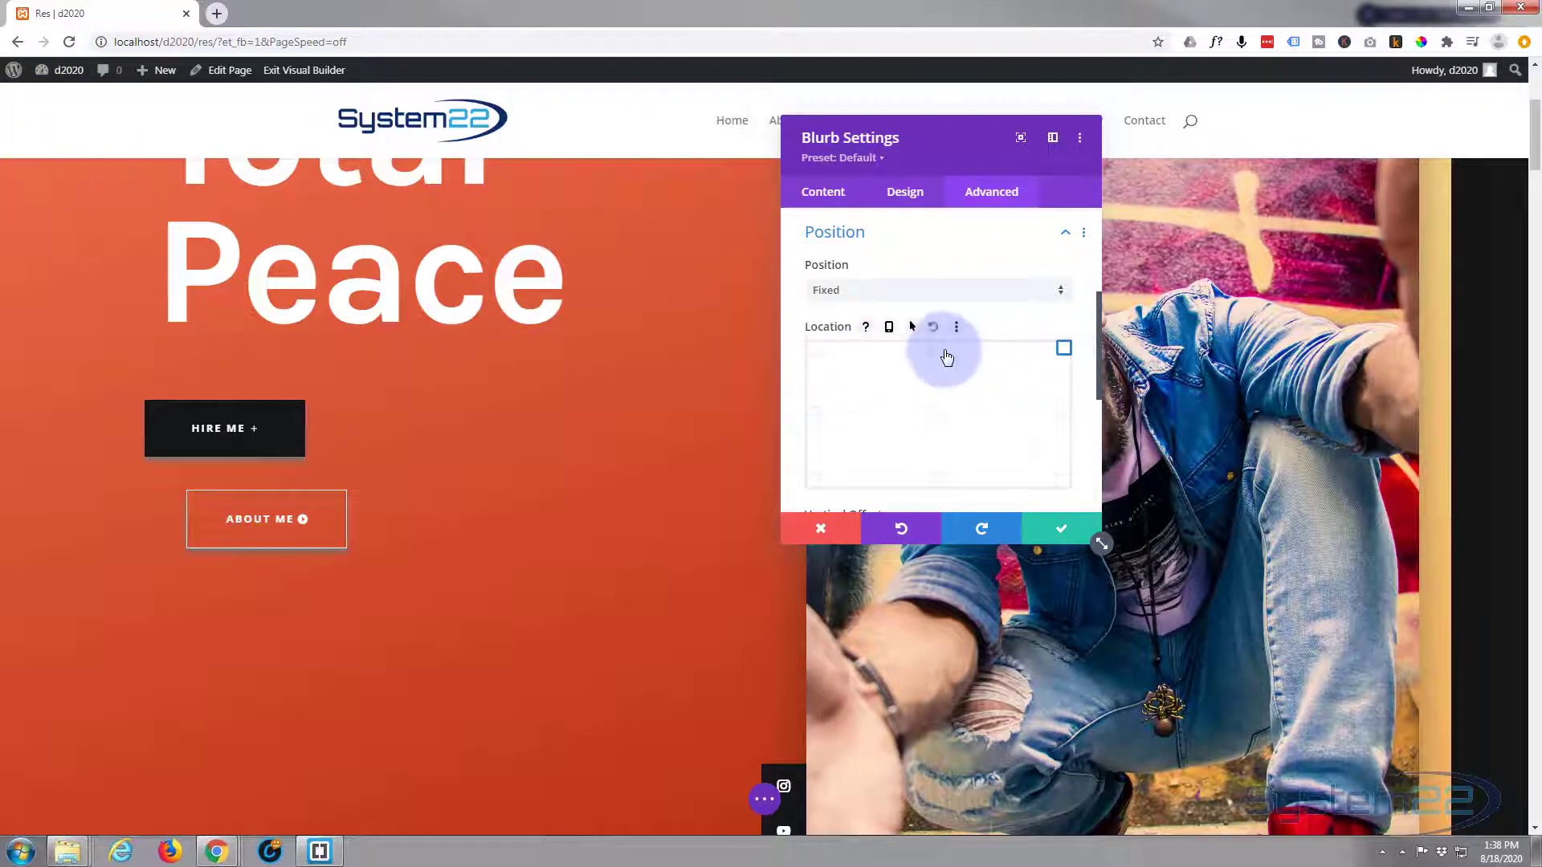
left_click(938, 350)
left_click(813, 354)
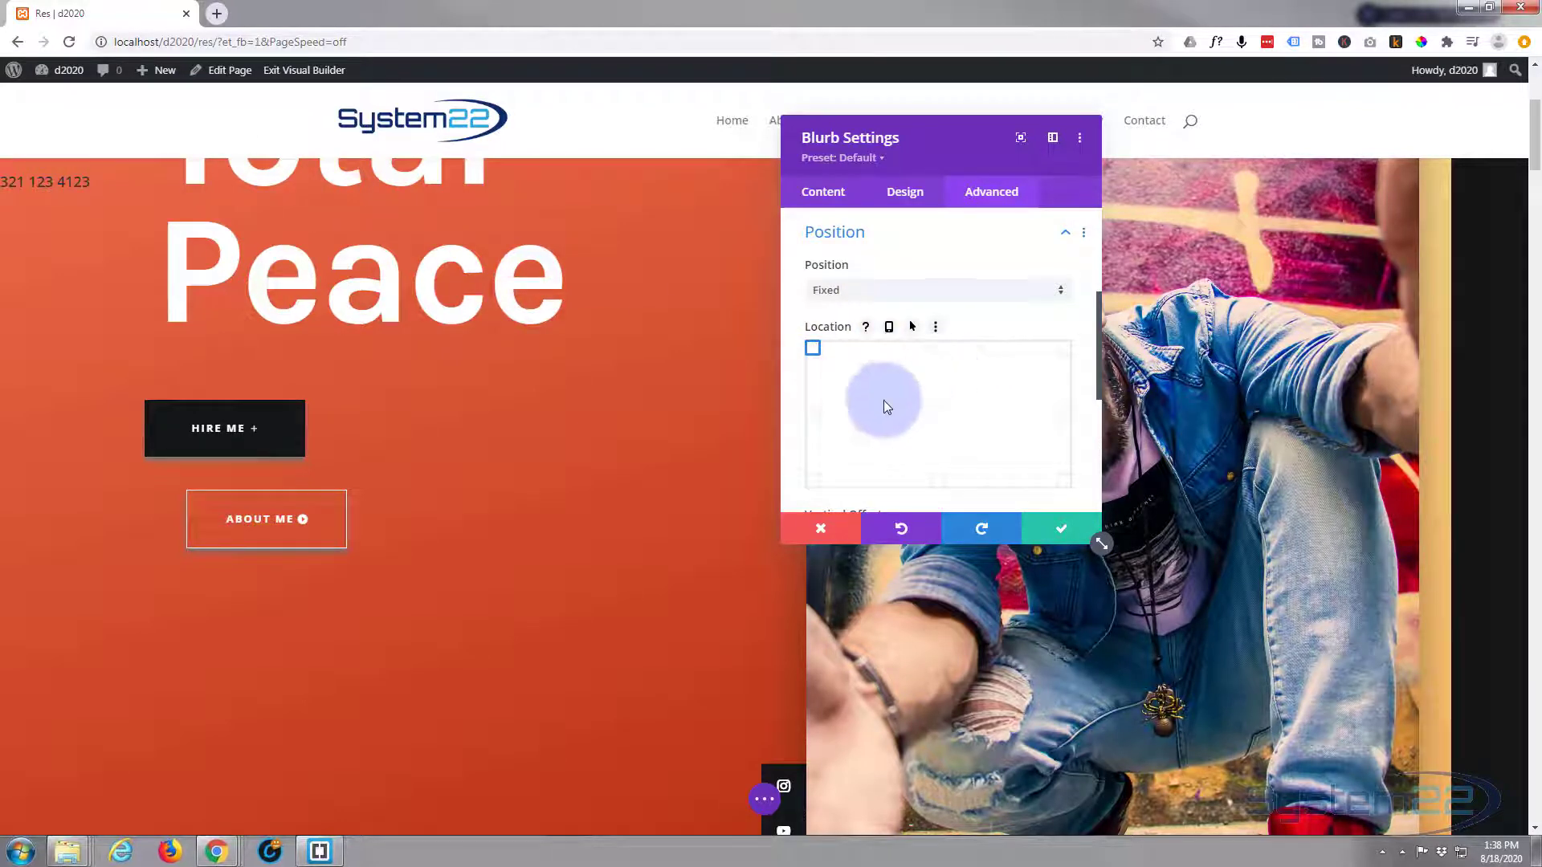
left_click(816, 416)
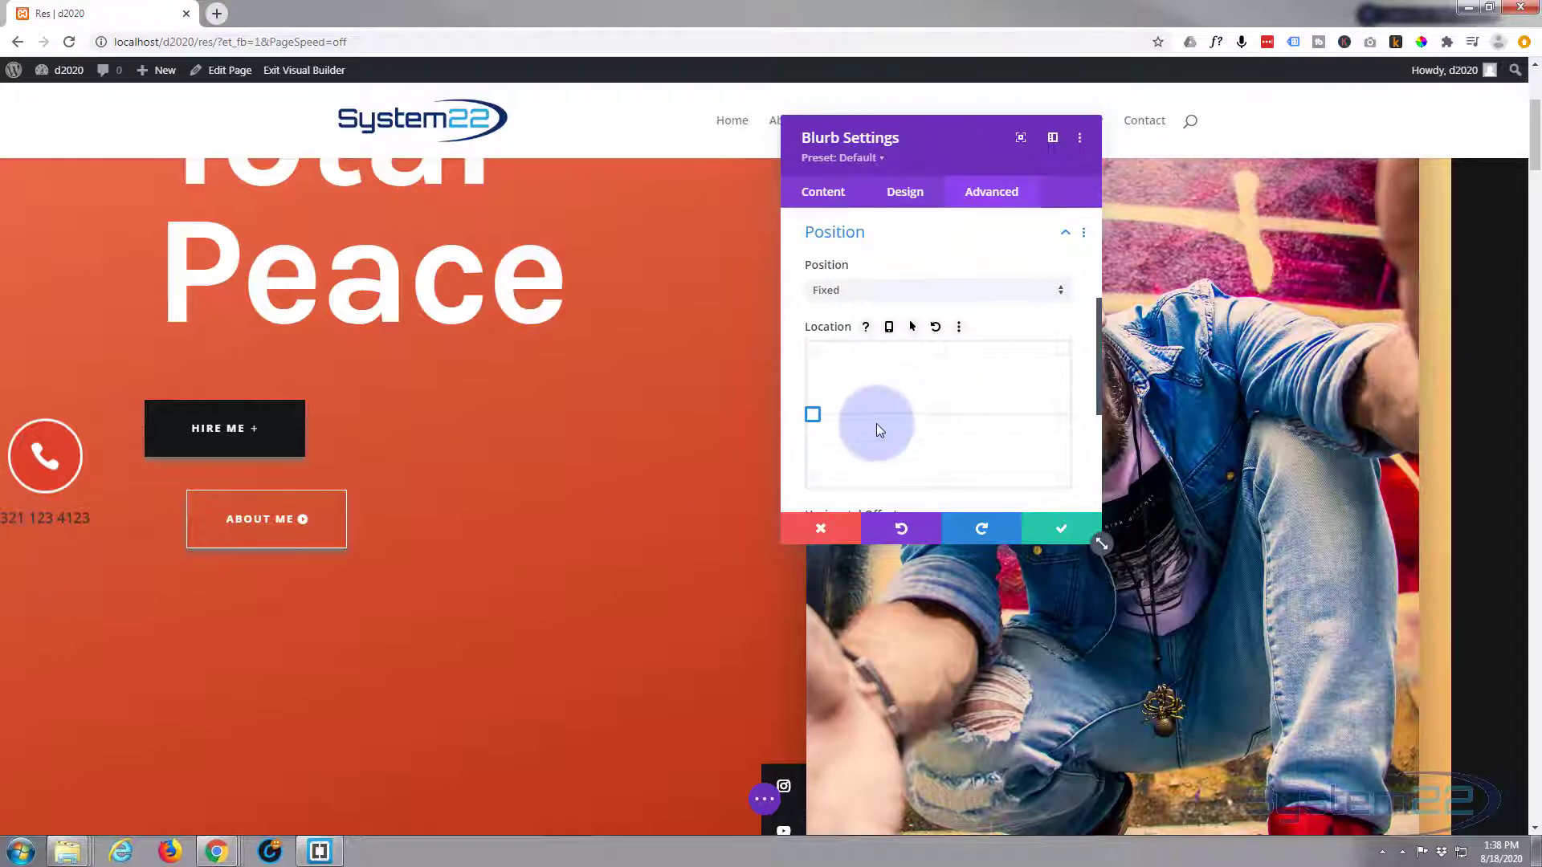
- Raise the Horizontal Offset to 8px
scroll(870, 422, "down", 3)
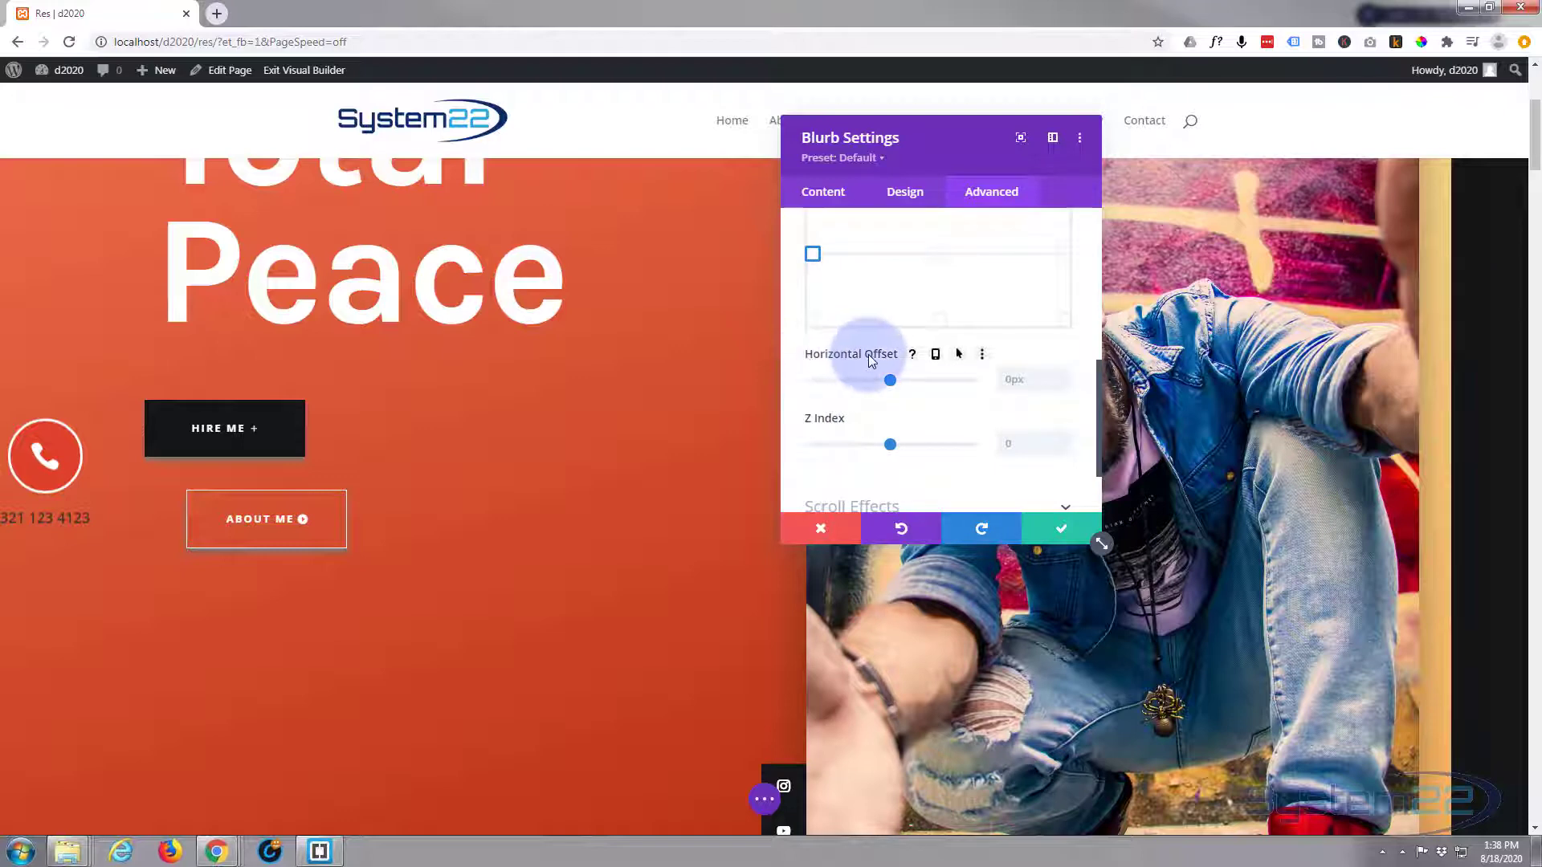
left_click(1063, 375)
left_click(1064, 375)
left_click(1064, 375)
left_click(1063, 375)
left_click(1064, 375)
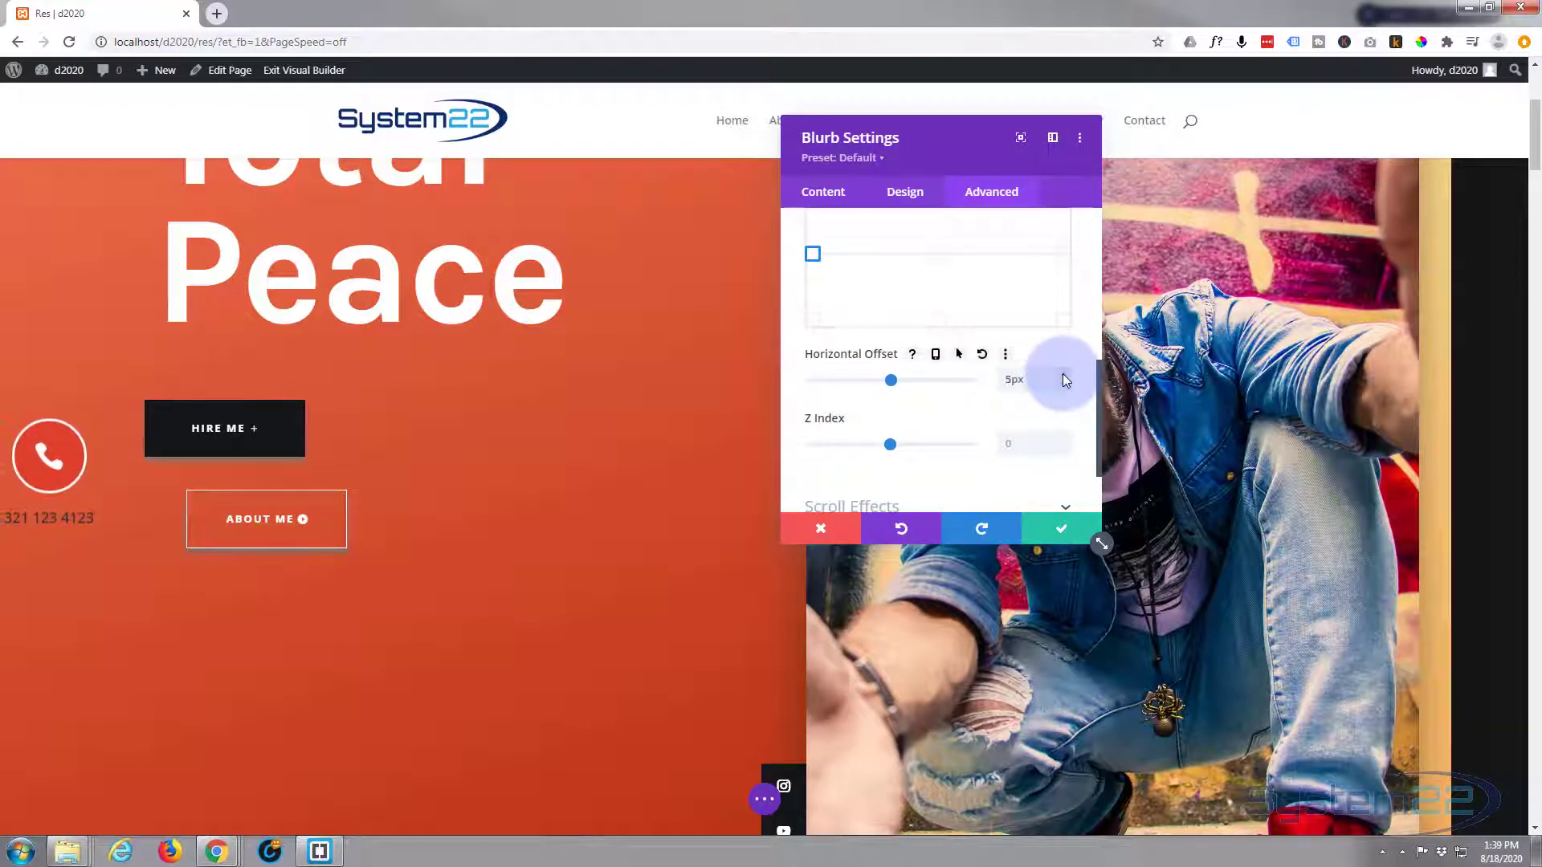
left_click(1064, 375)
left_click(1063, 375)
left_click(1062, 374)
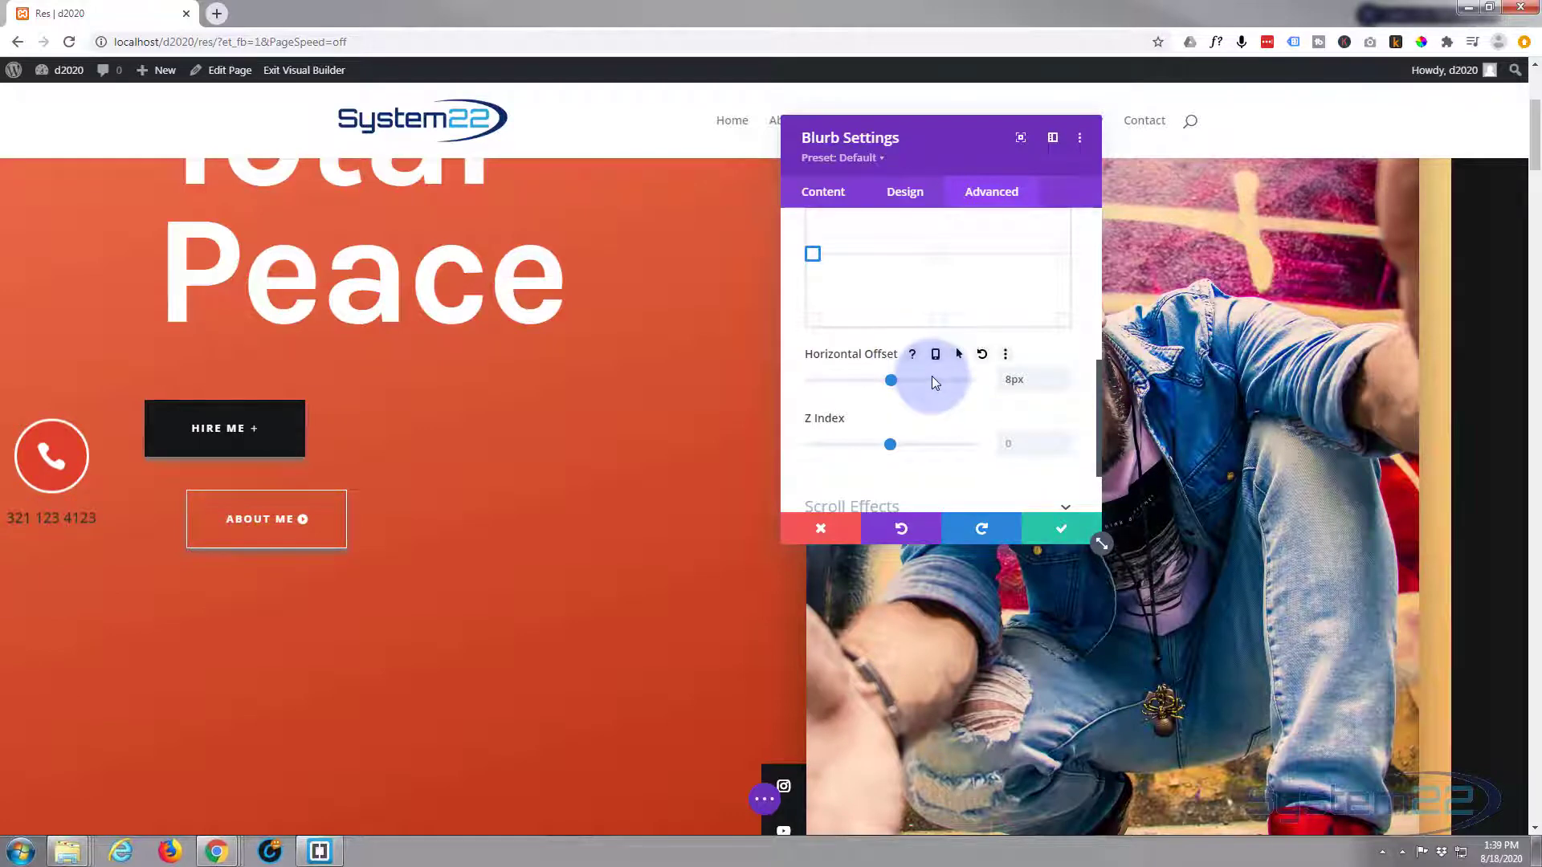
scroll(479, 413, "down", 3)
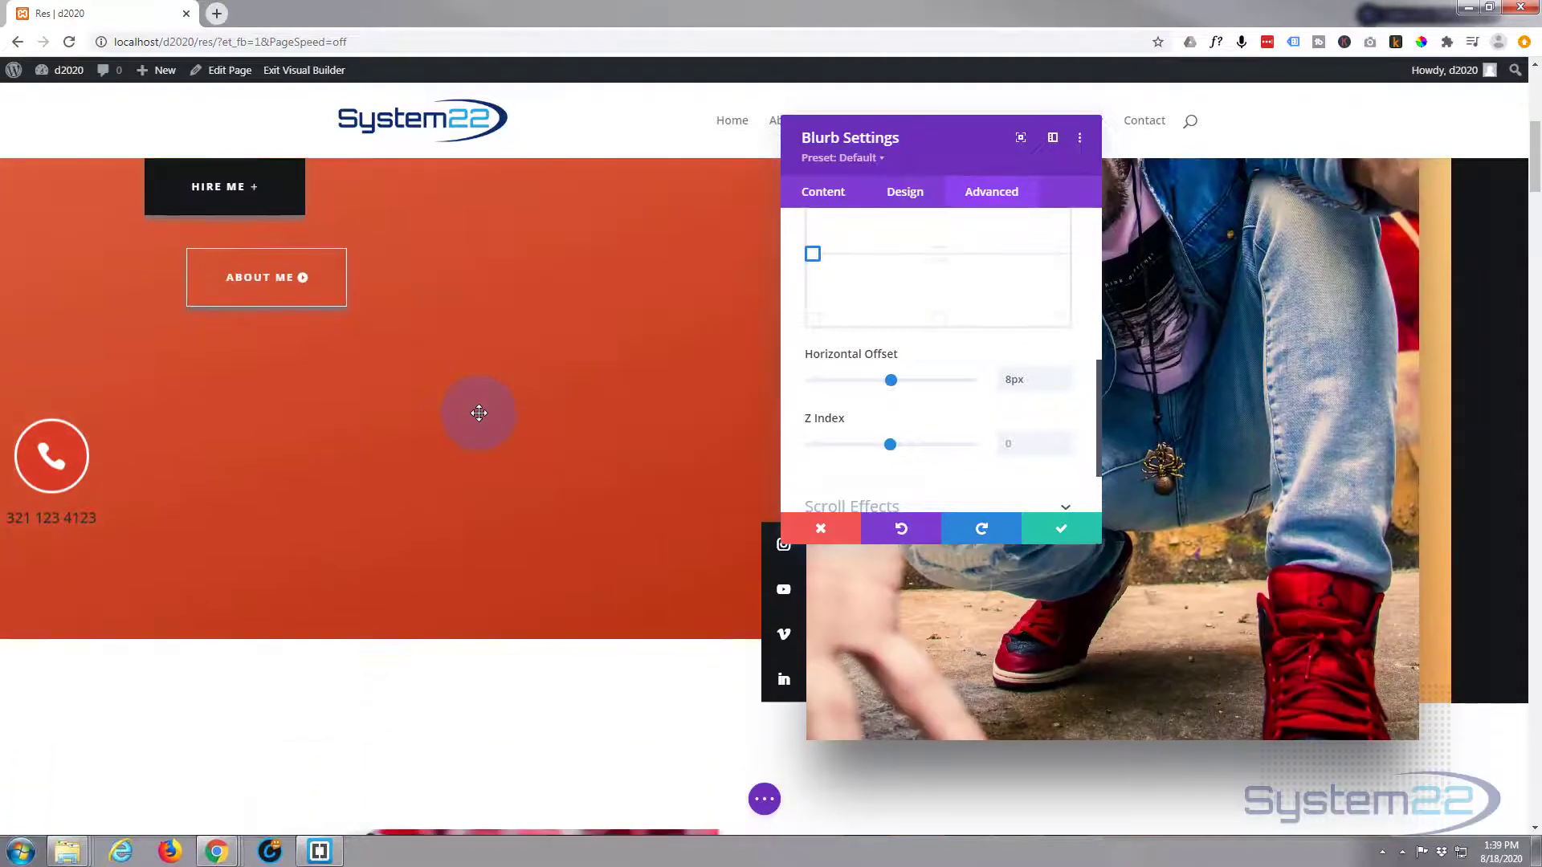
scroll(479, 413, "down", 8)
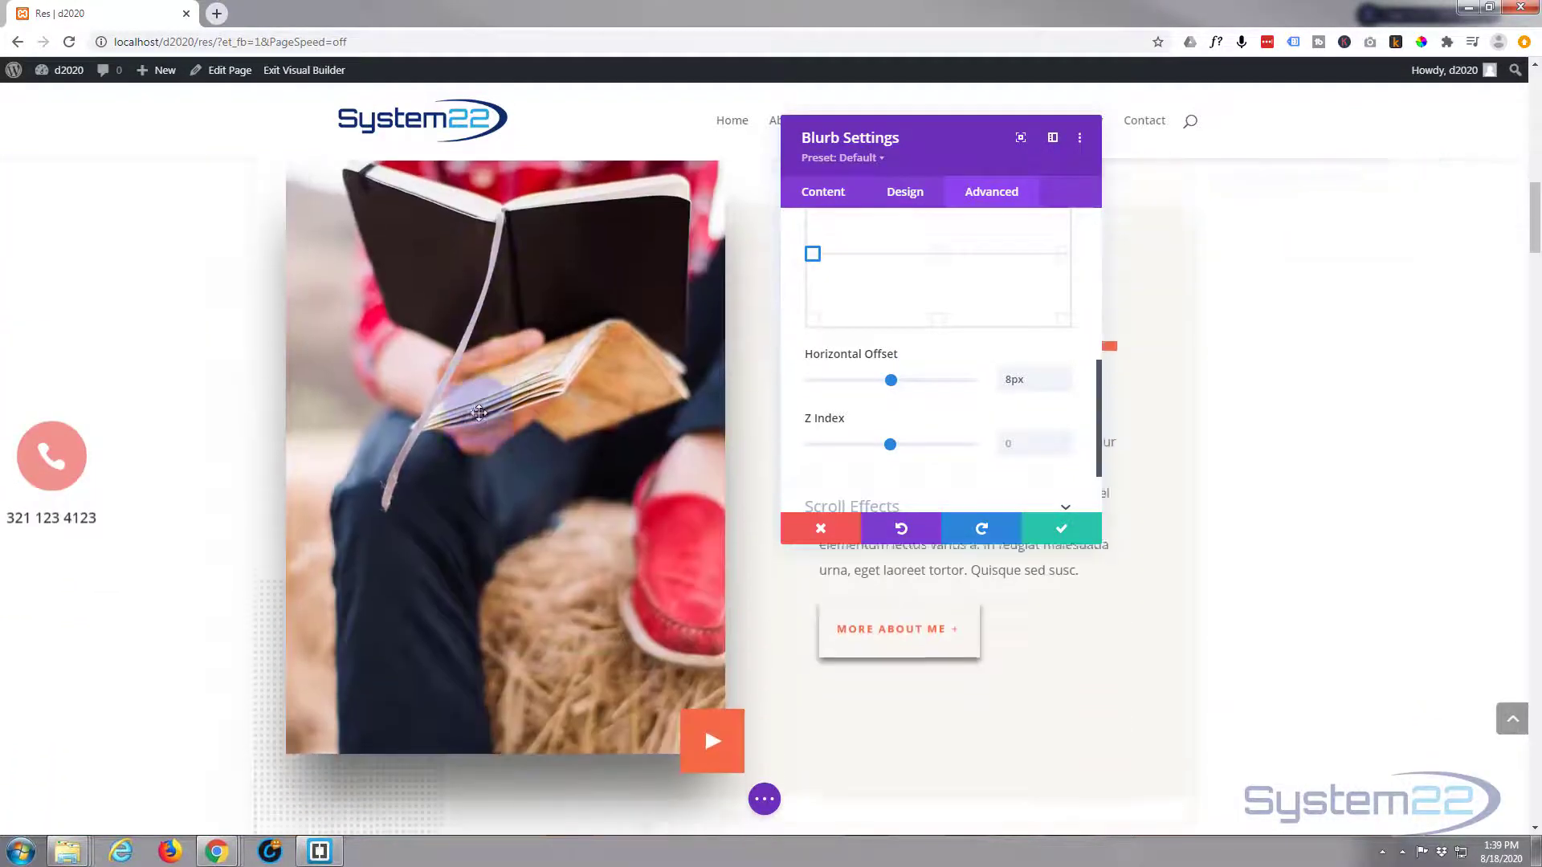
scroll(478, 412, "down", 15)
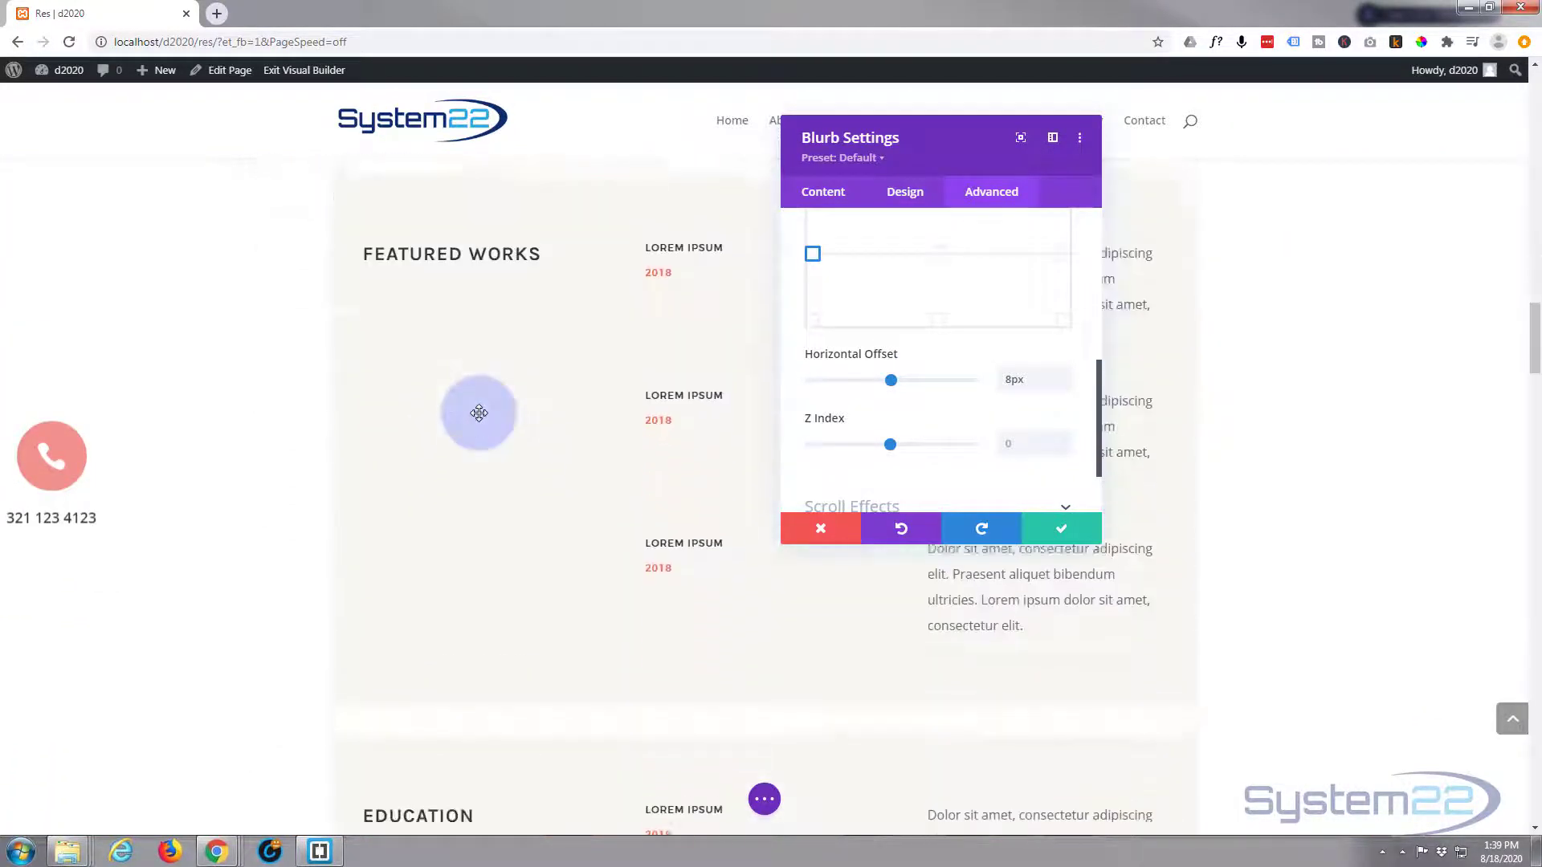
scroll(479, 413, "down", 12)
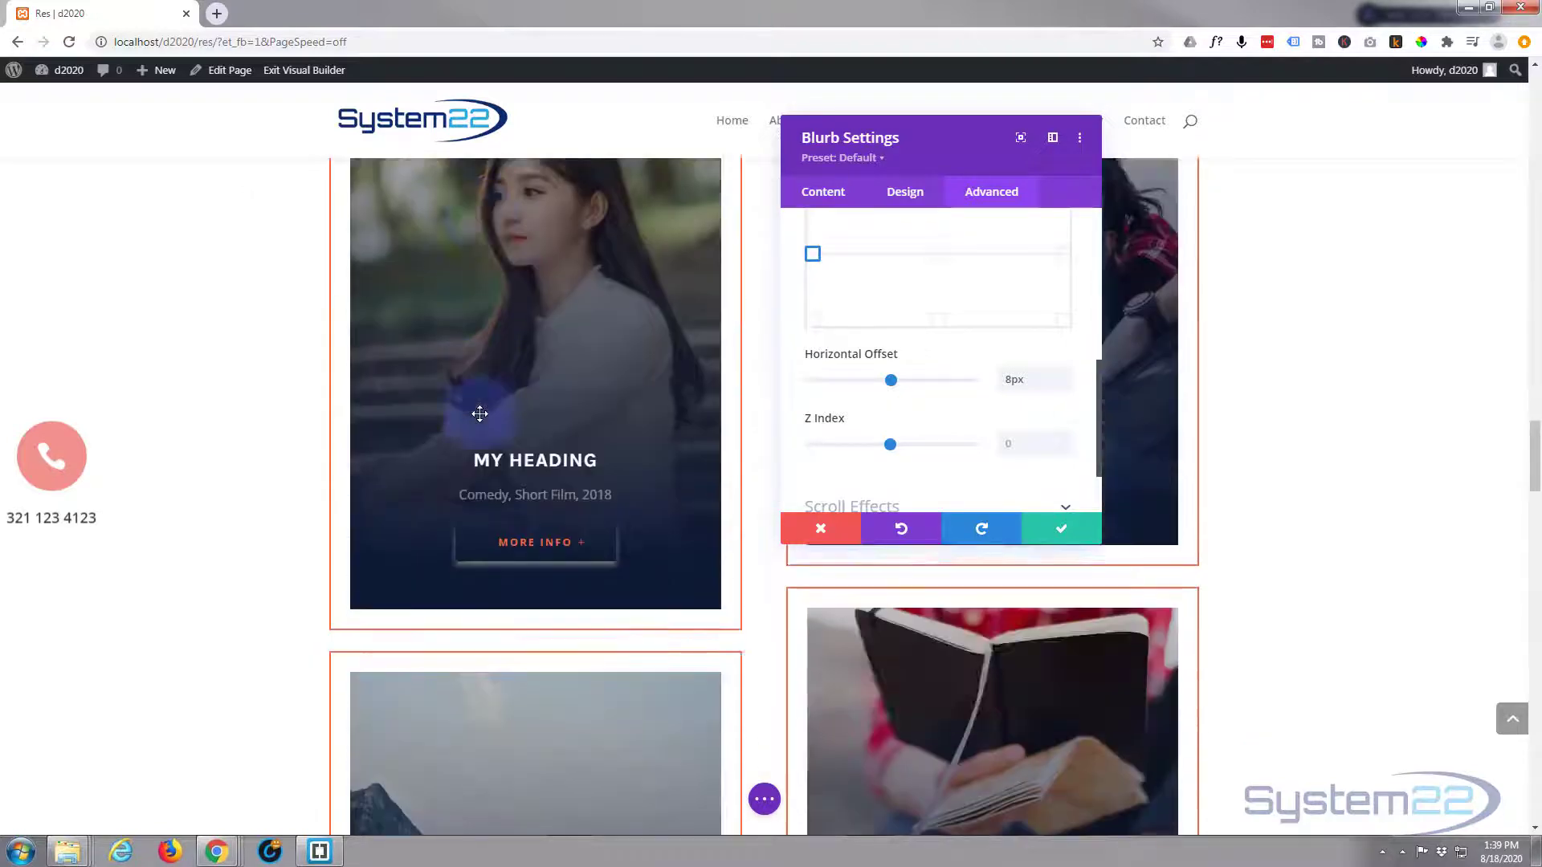
scroll(479, 412, "down", 8)
scroll(480, 413, "up", 4)
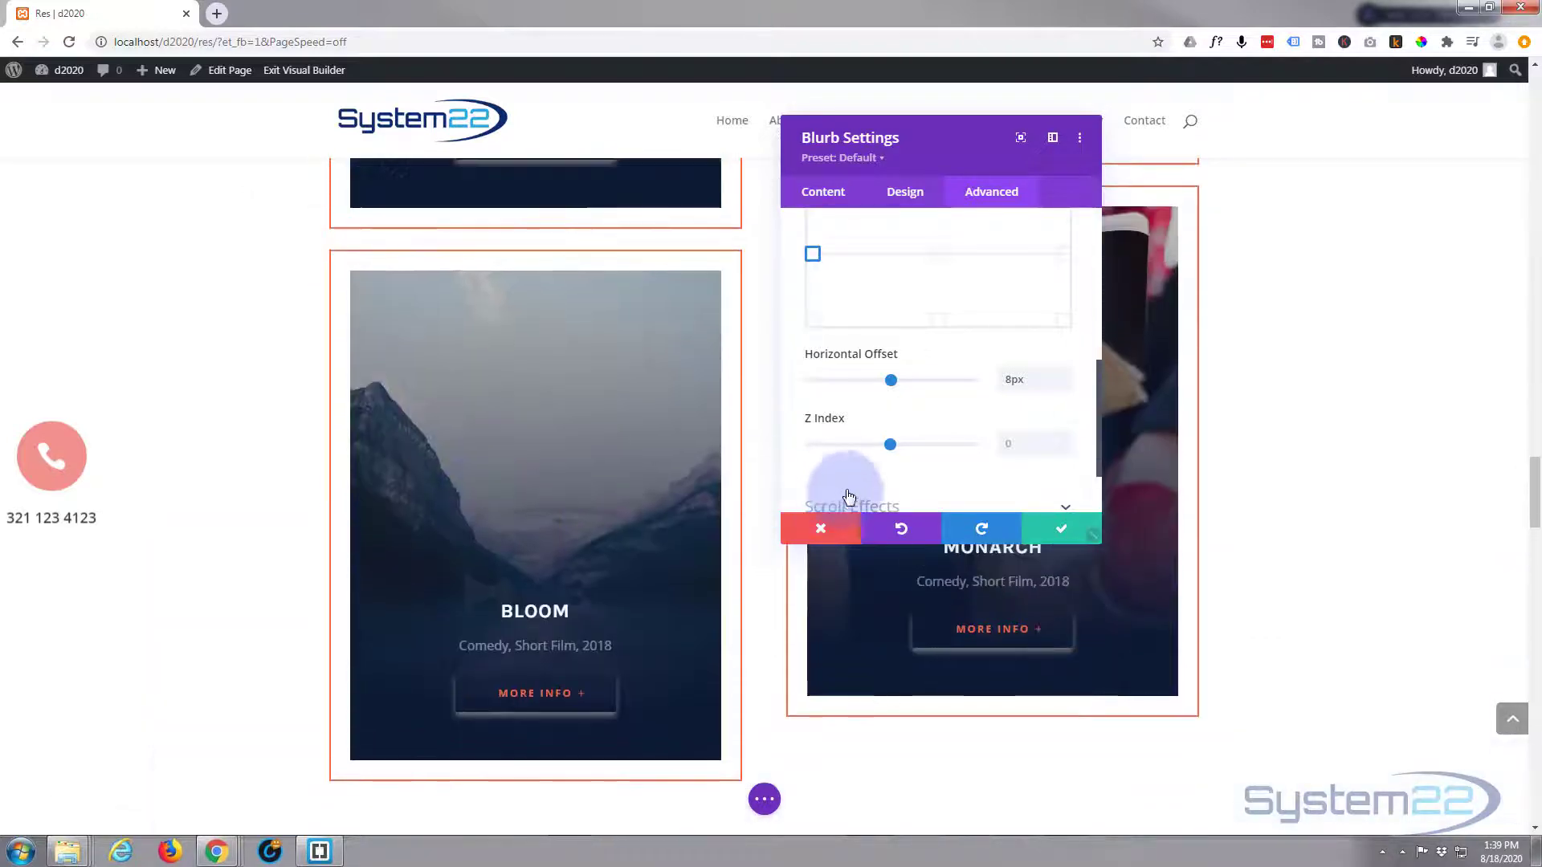
scroll(264, 471, "up", 10)
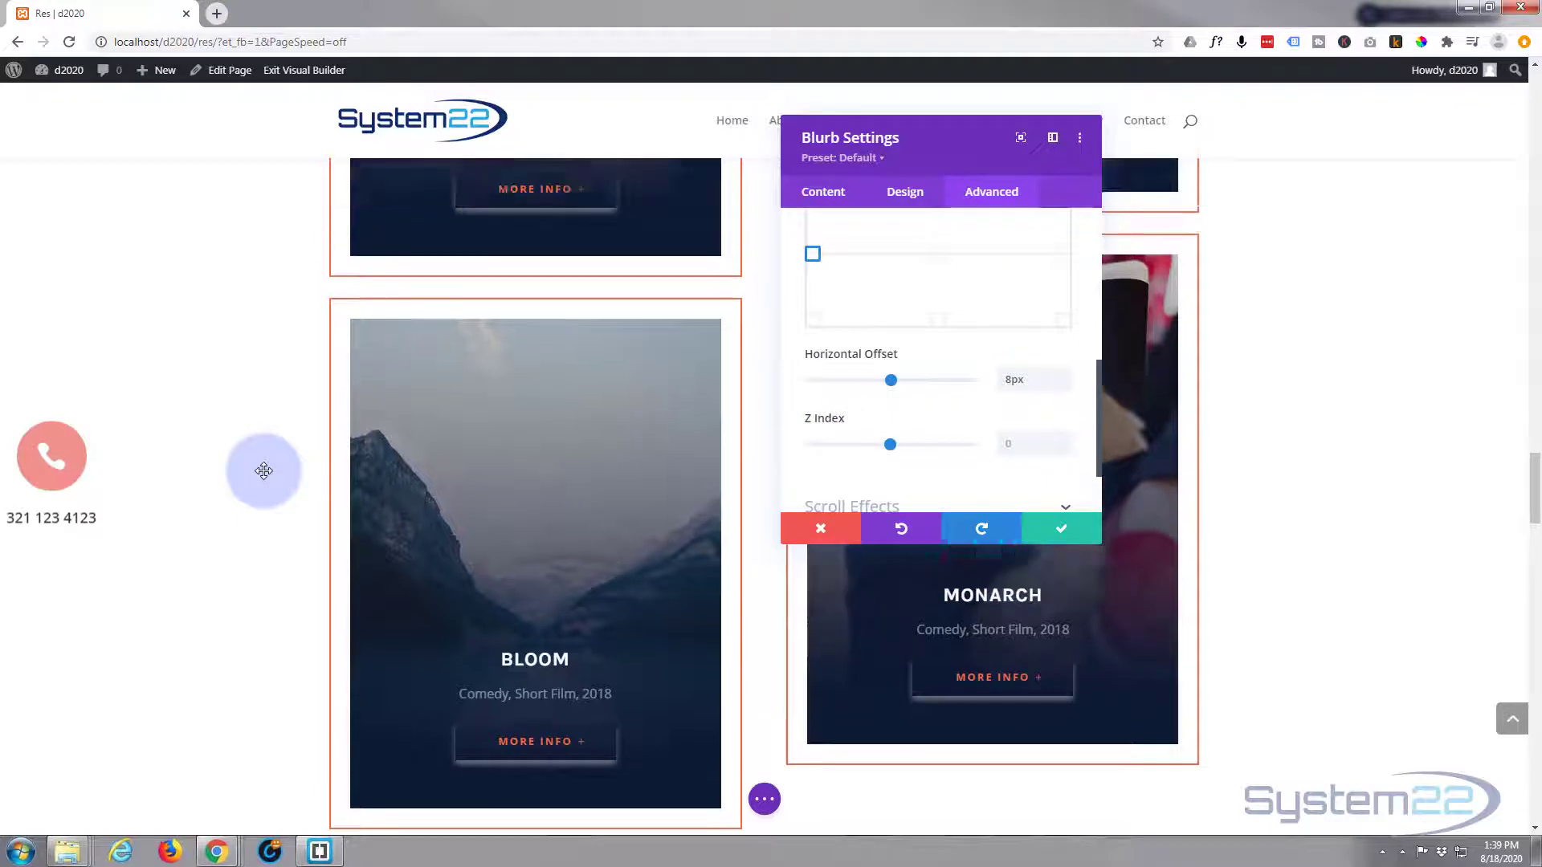
scroll(264, 470, "up", 10)
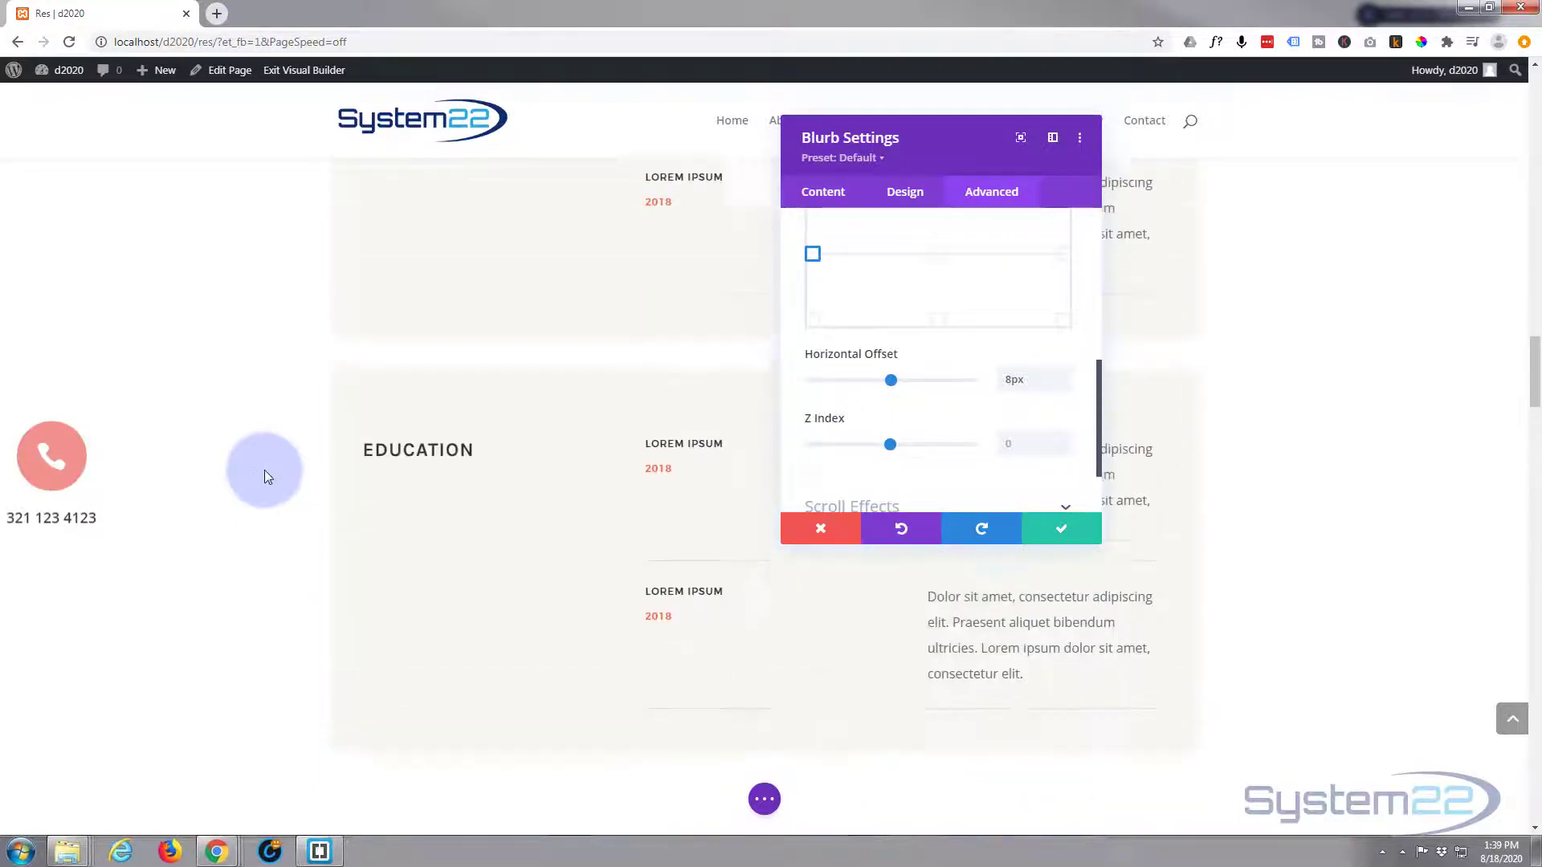
scroll(265, 470, "up", 10)
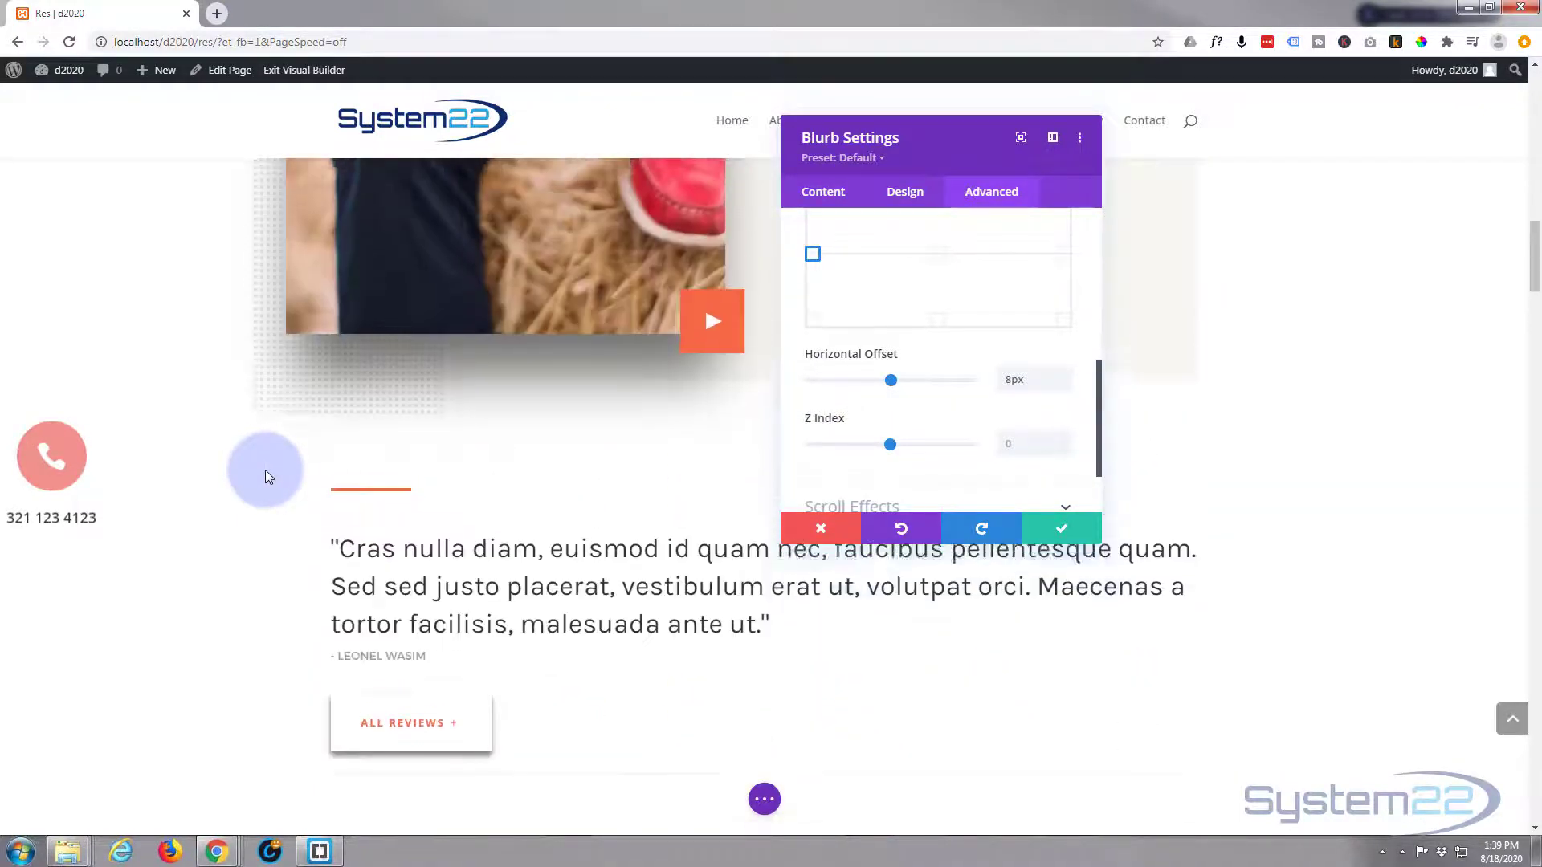
scroll(224, 464, "up", 8)
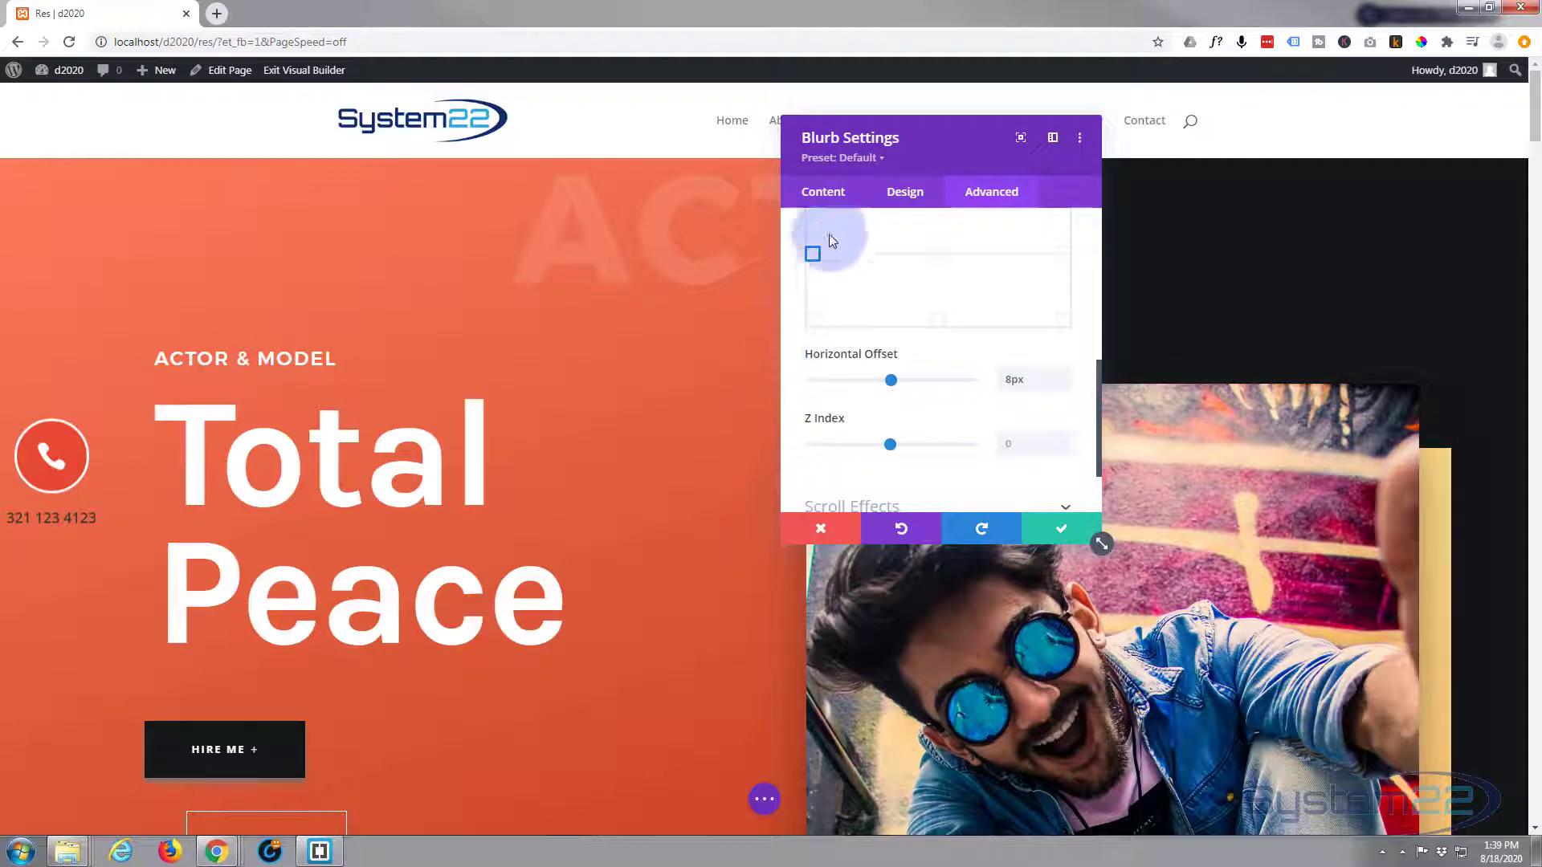
- Try a bottom-left origin with a 186px vertical offset, then re-anchor the phone blurb middle-left and close its settings
left_click(815, 323)
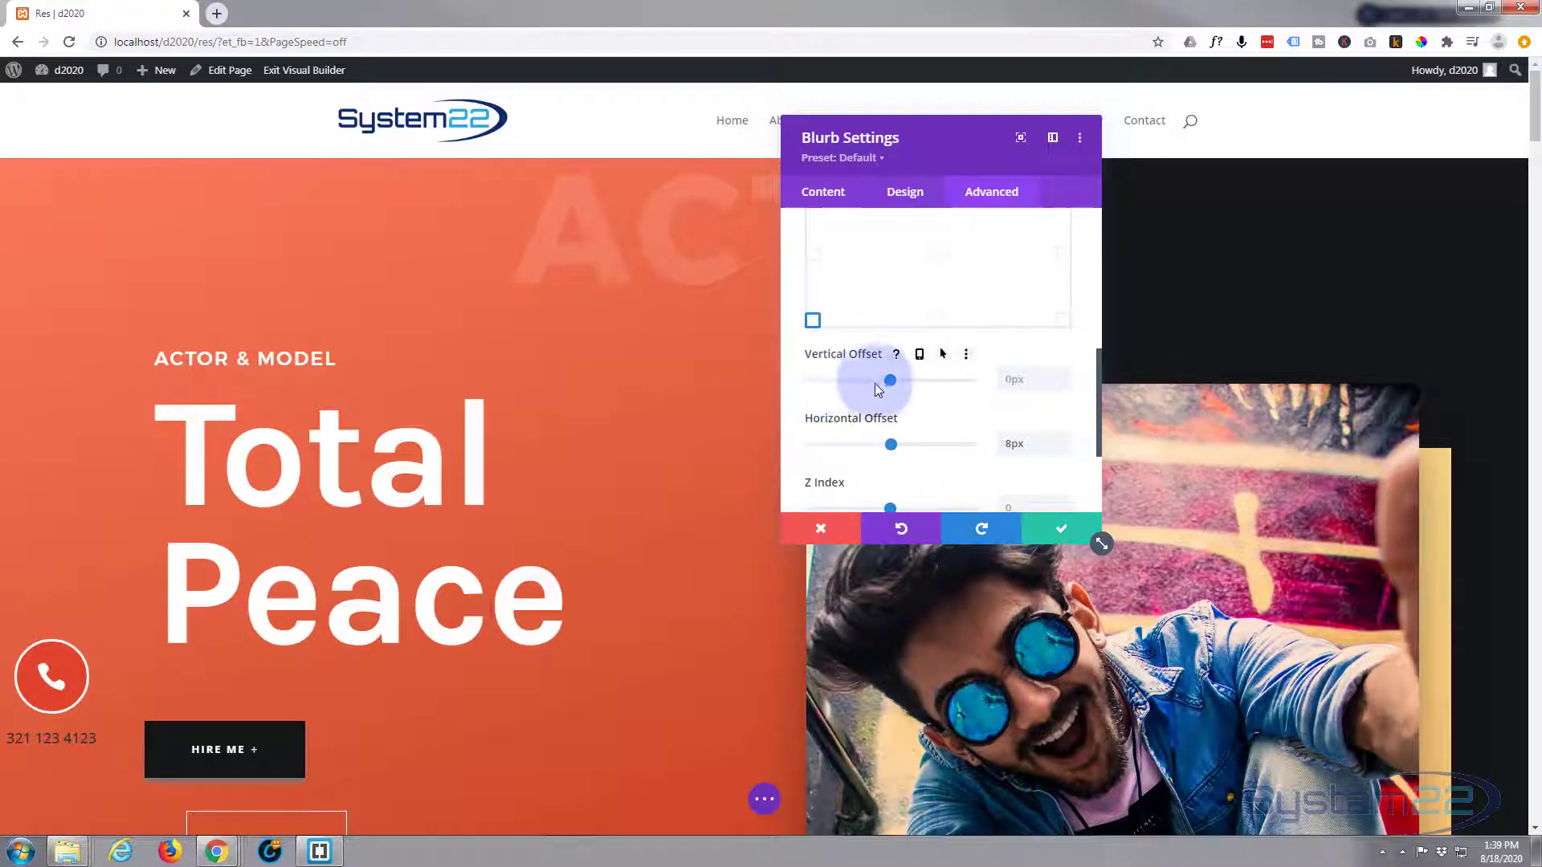
mouse_move(891, 382)
left_mouse_down()
mouse_move(918, 383)
mouse_move(896, 383)
left_mouse_up()
left_click(813, 258)
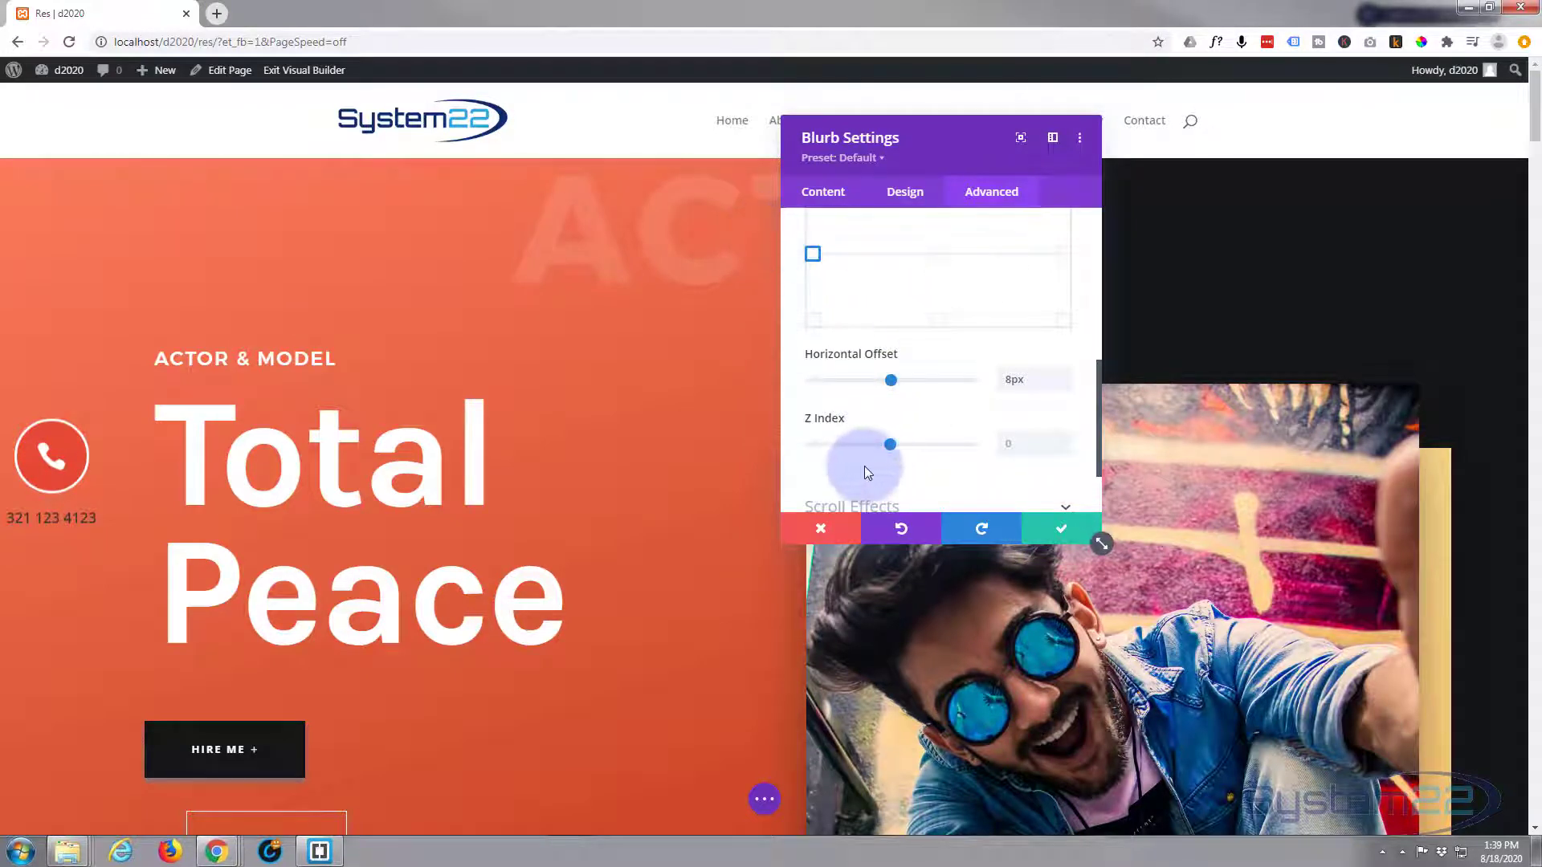
left_click(1030, 528)
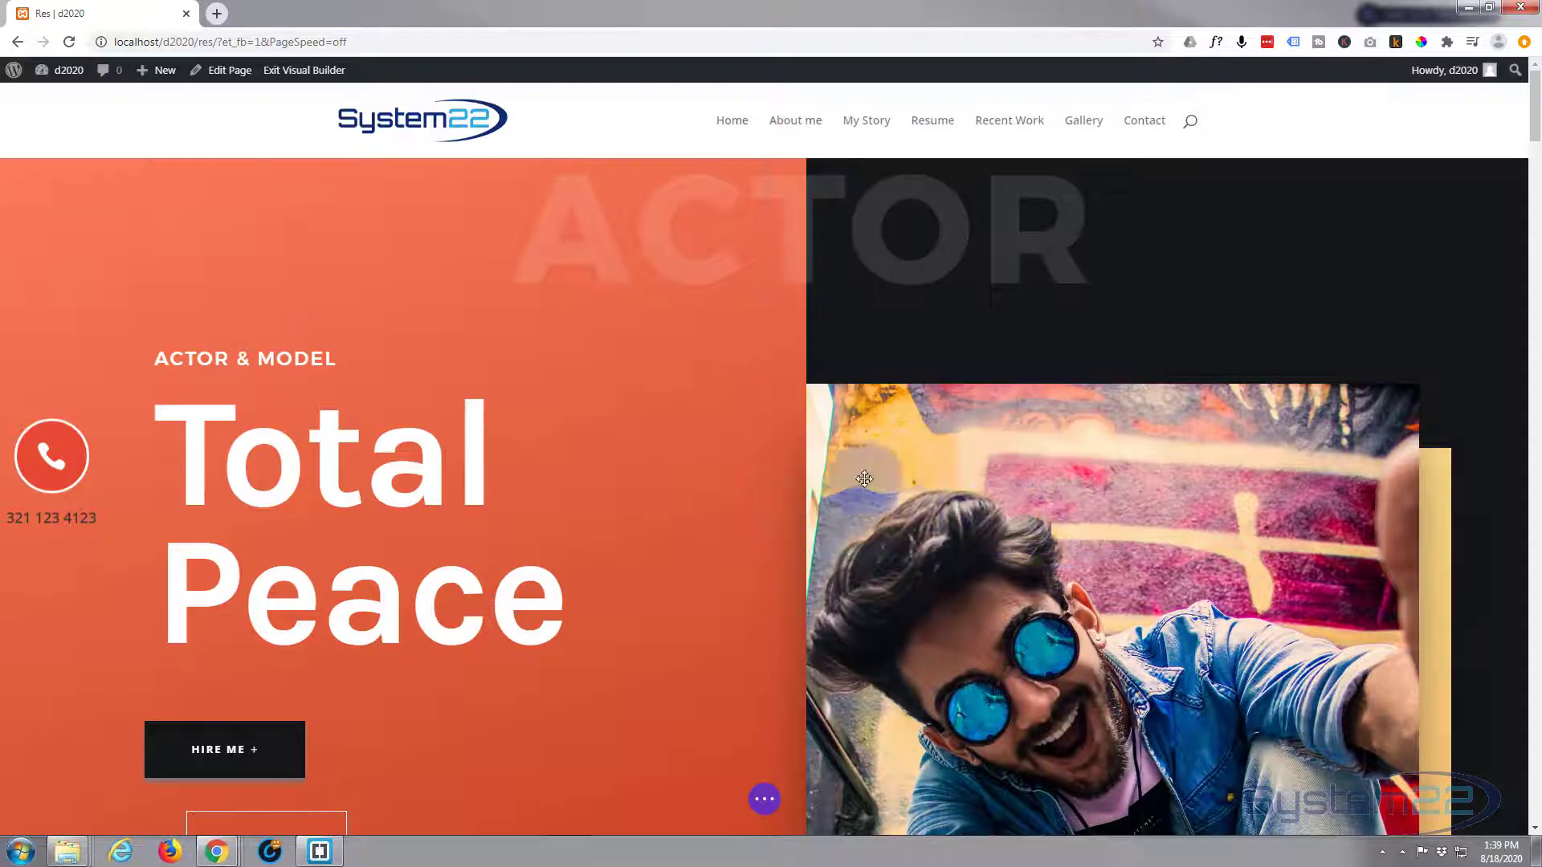
- Save the page and exit the Visual Builder to view the live Res page
left_click(763, 803)
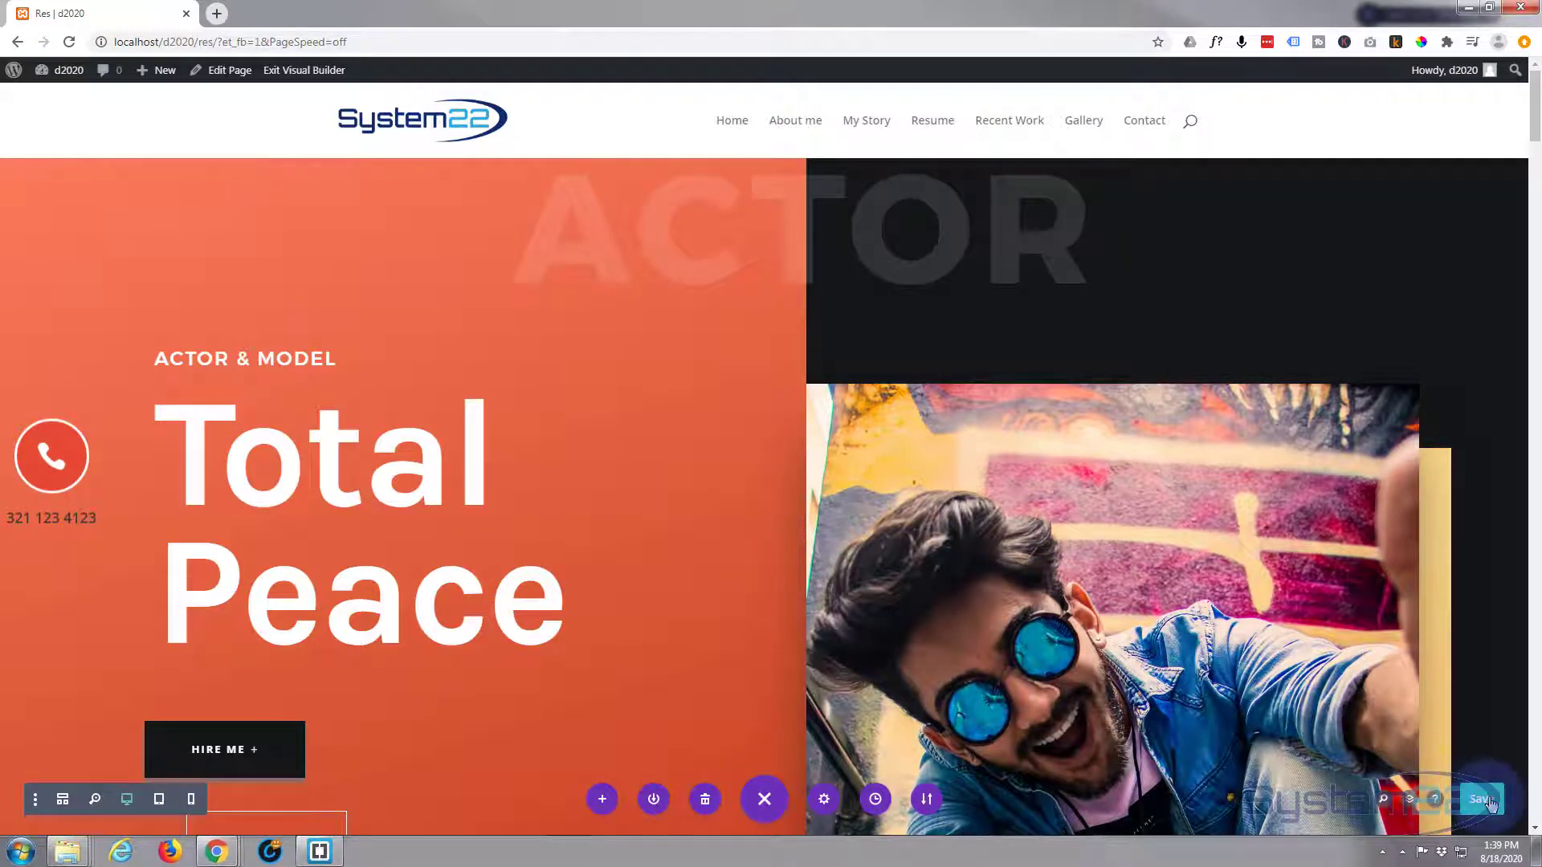
left_click(1488, 800)
left_click(312, 72)
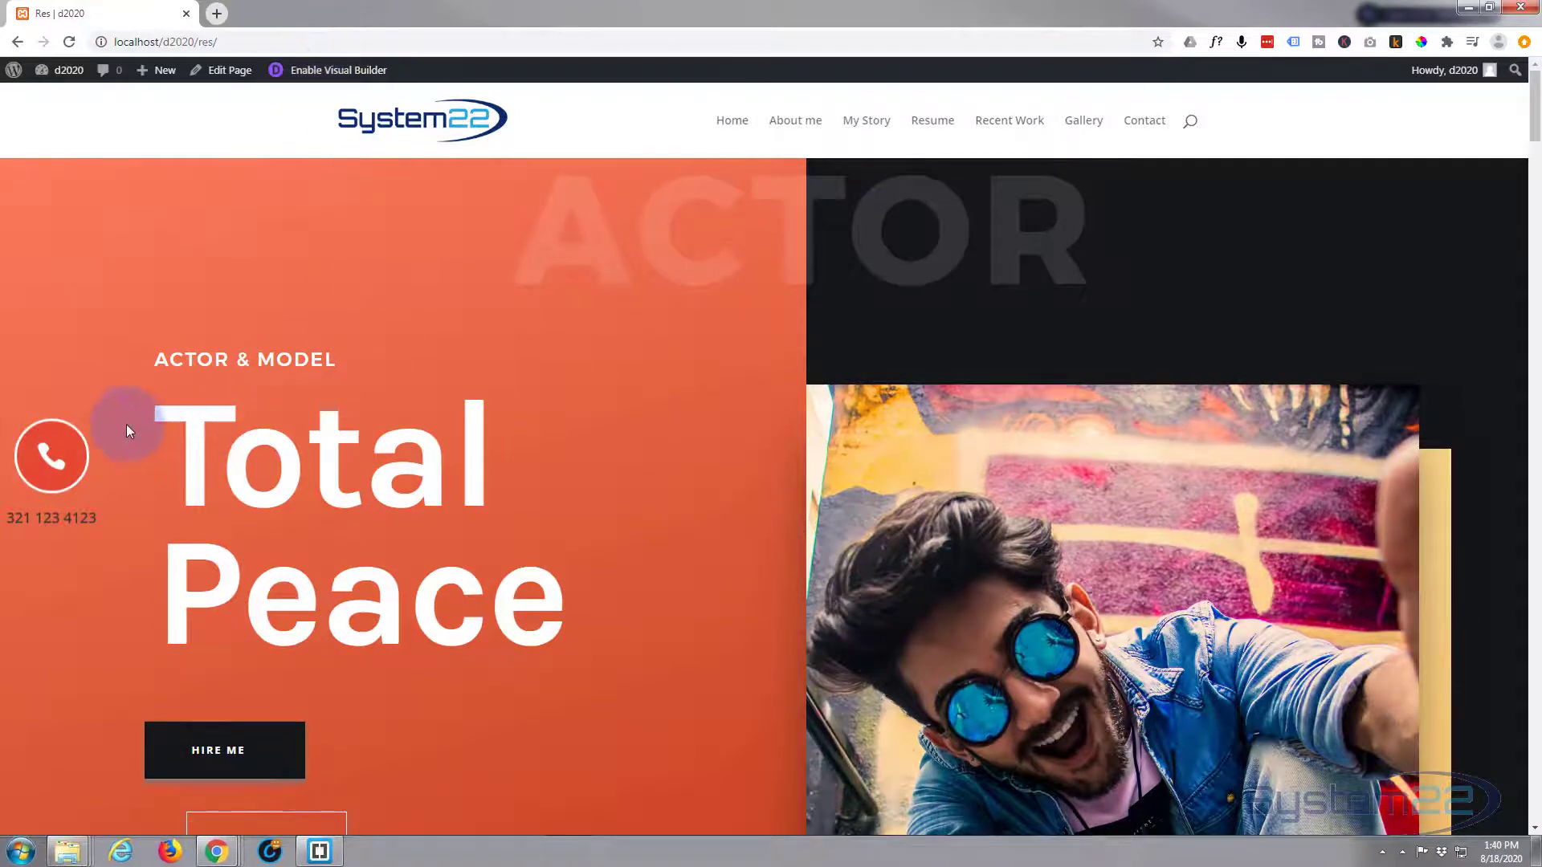
scroll(333, 434, "down", 10)
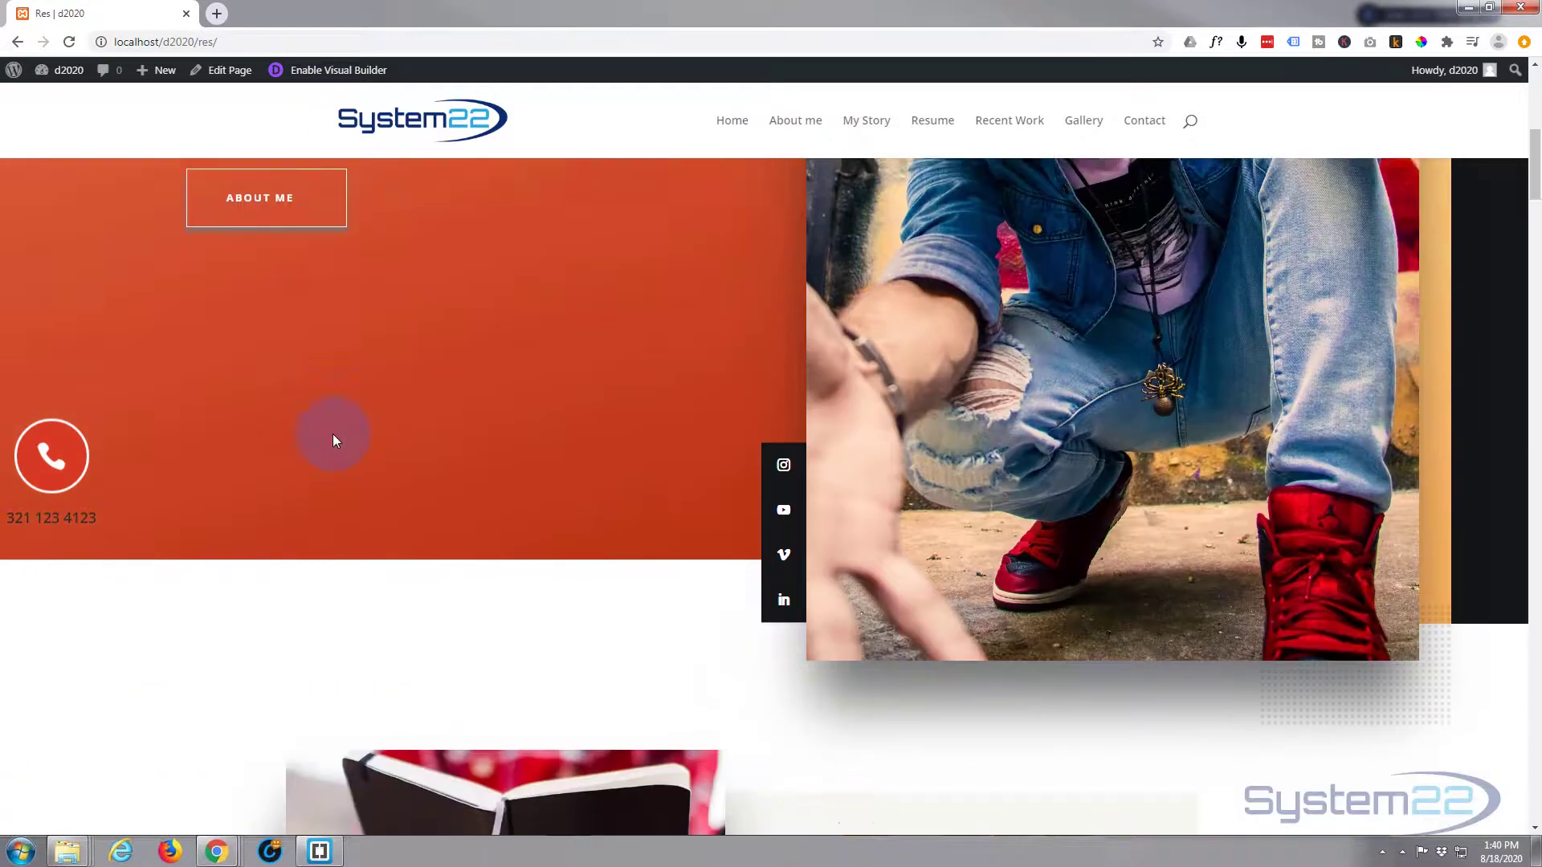
scroll(332, 434, "down", 15)
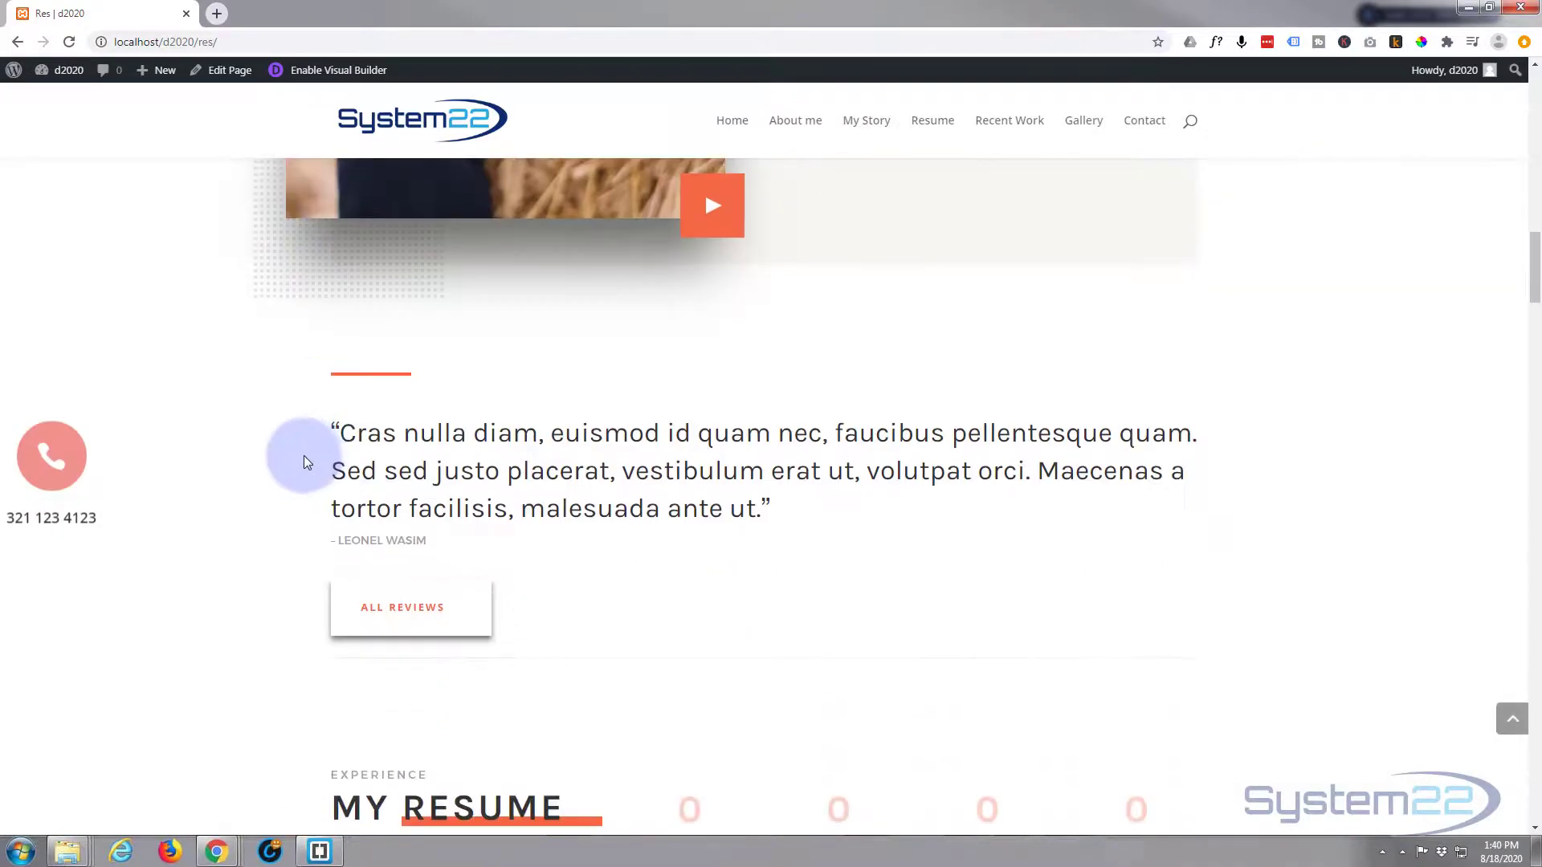
scroll(290, 479, "down", 3)
scroll(288, 479, "up", 15)
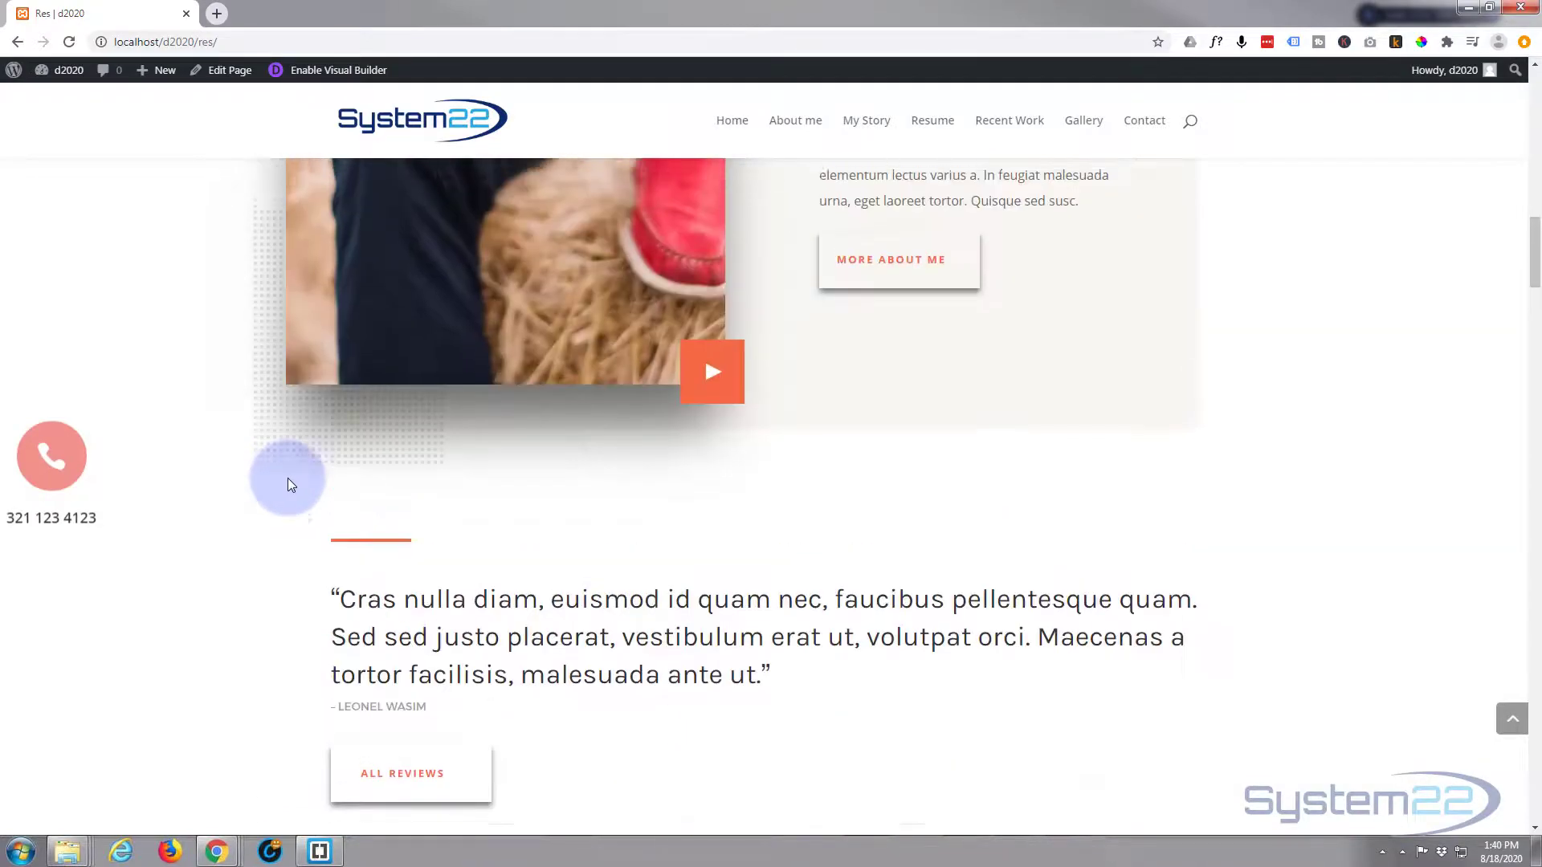
scroll(287, 477, "up", 10)
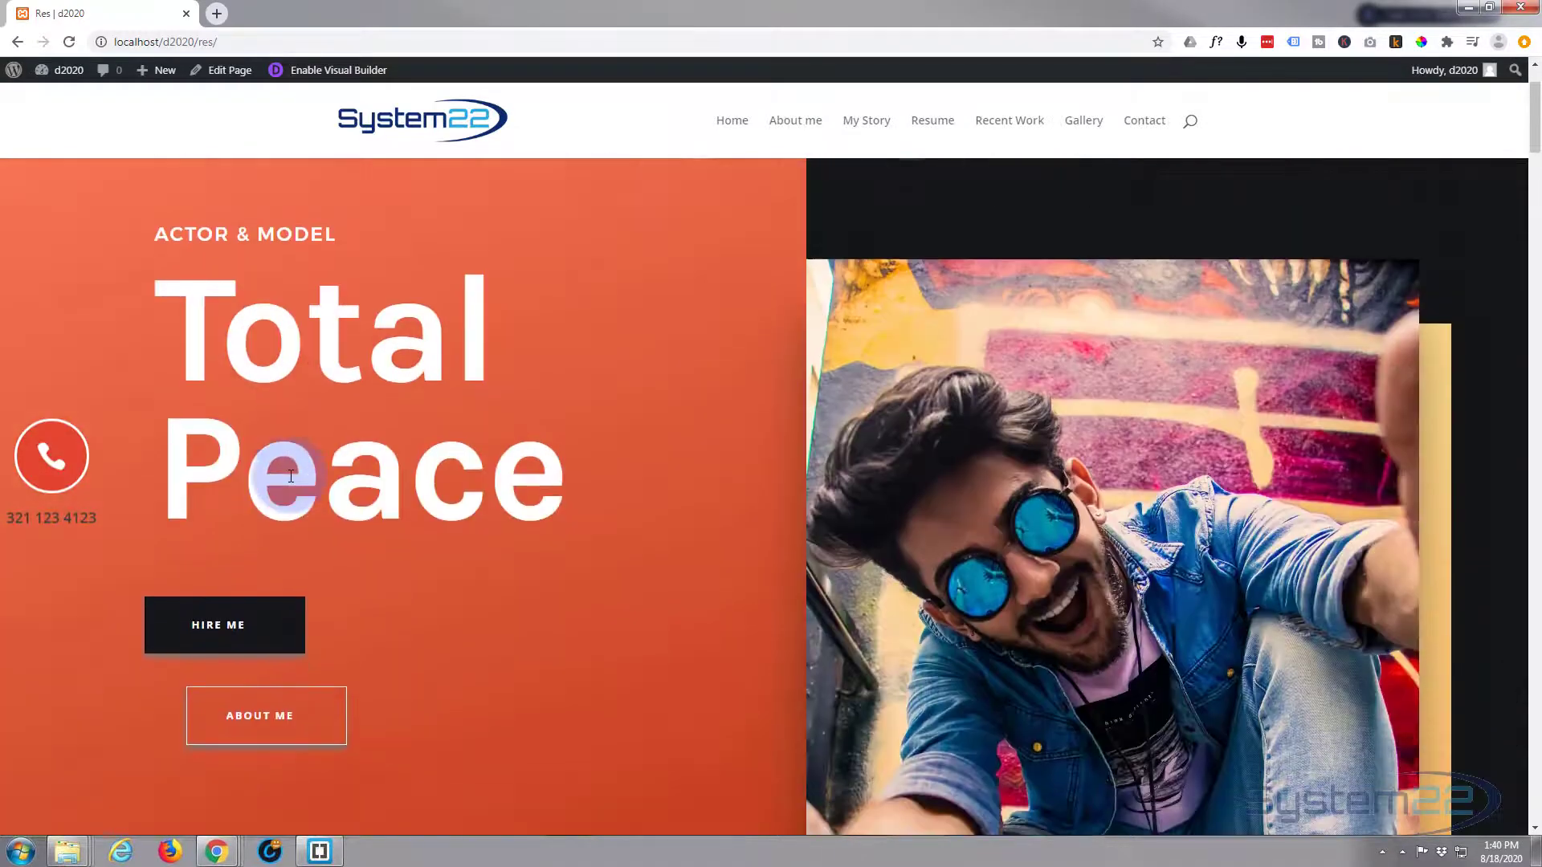
scroll(289, 476, "down", 5)
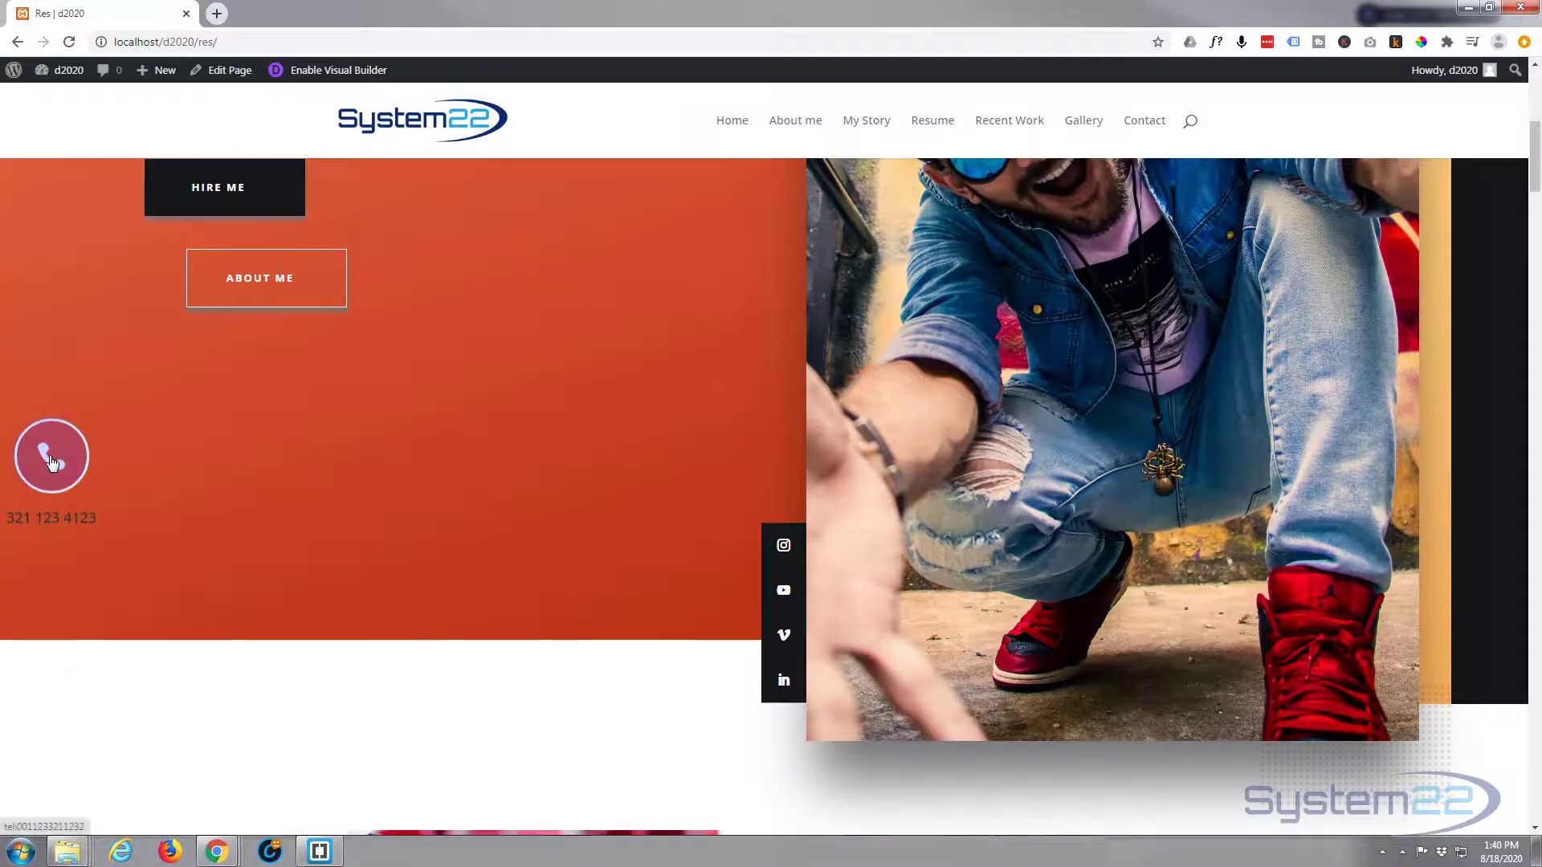
left_click(50, 462)
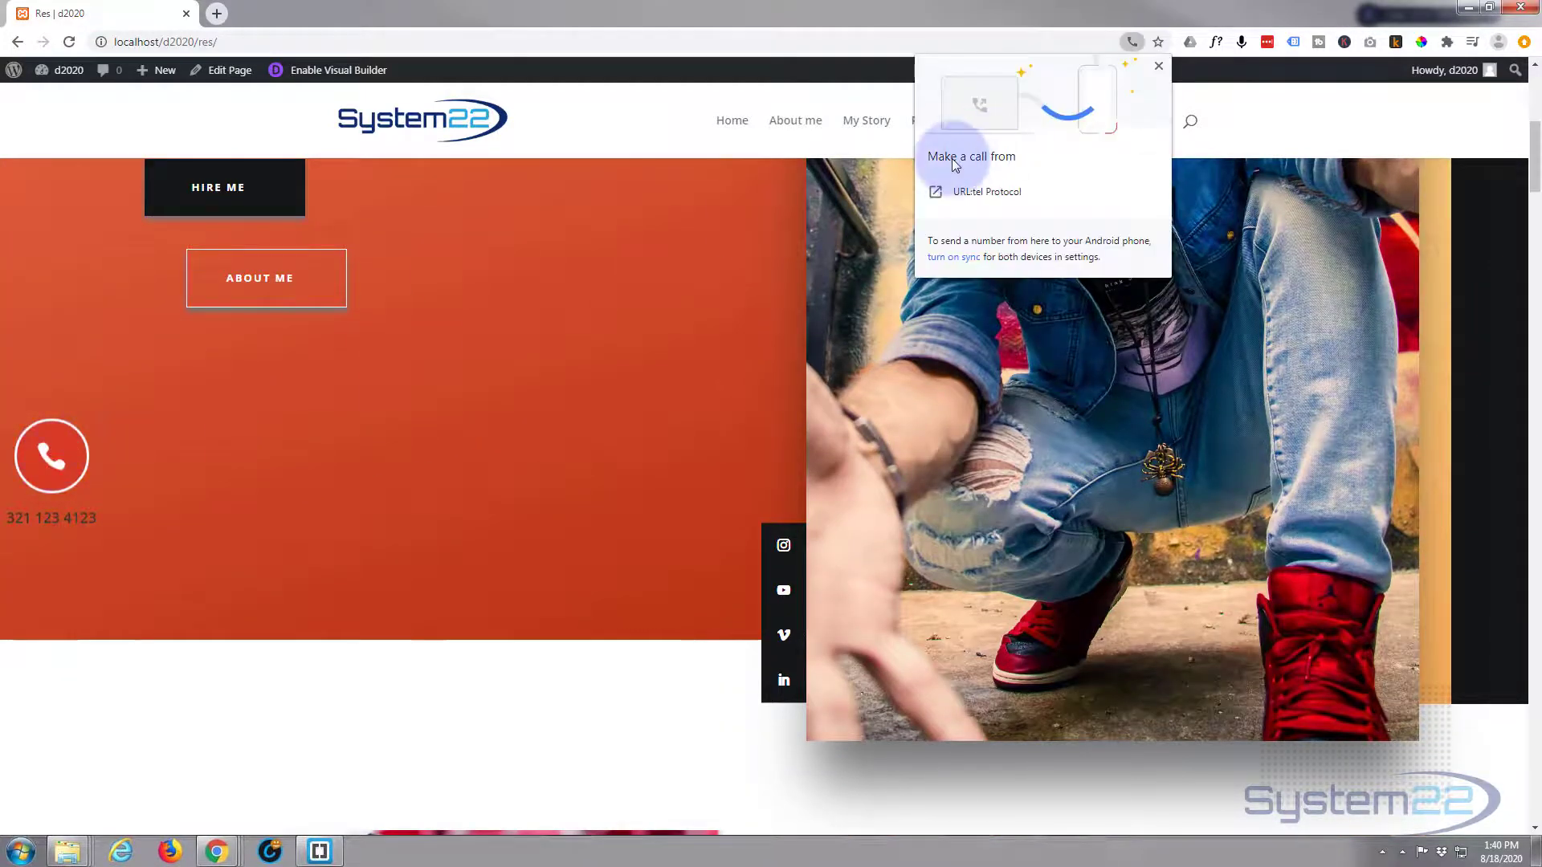
left_click(1071, 196)
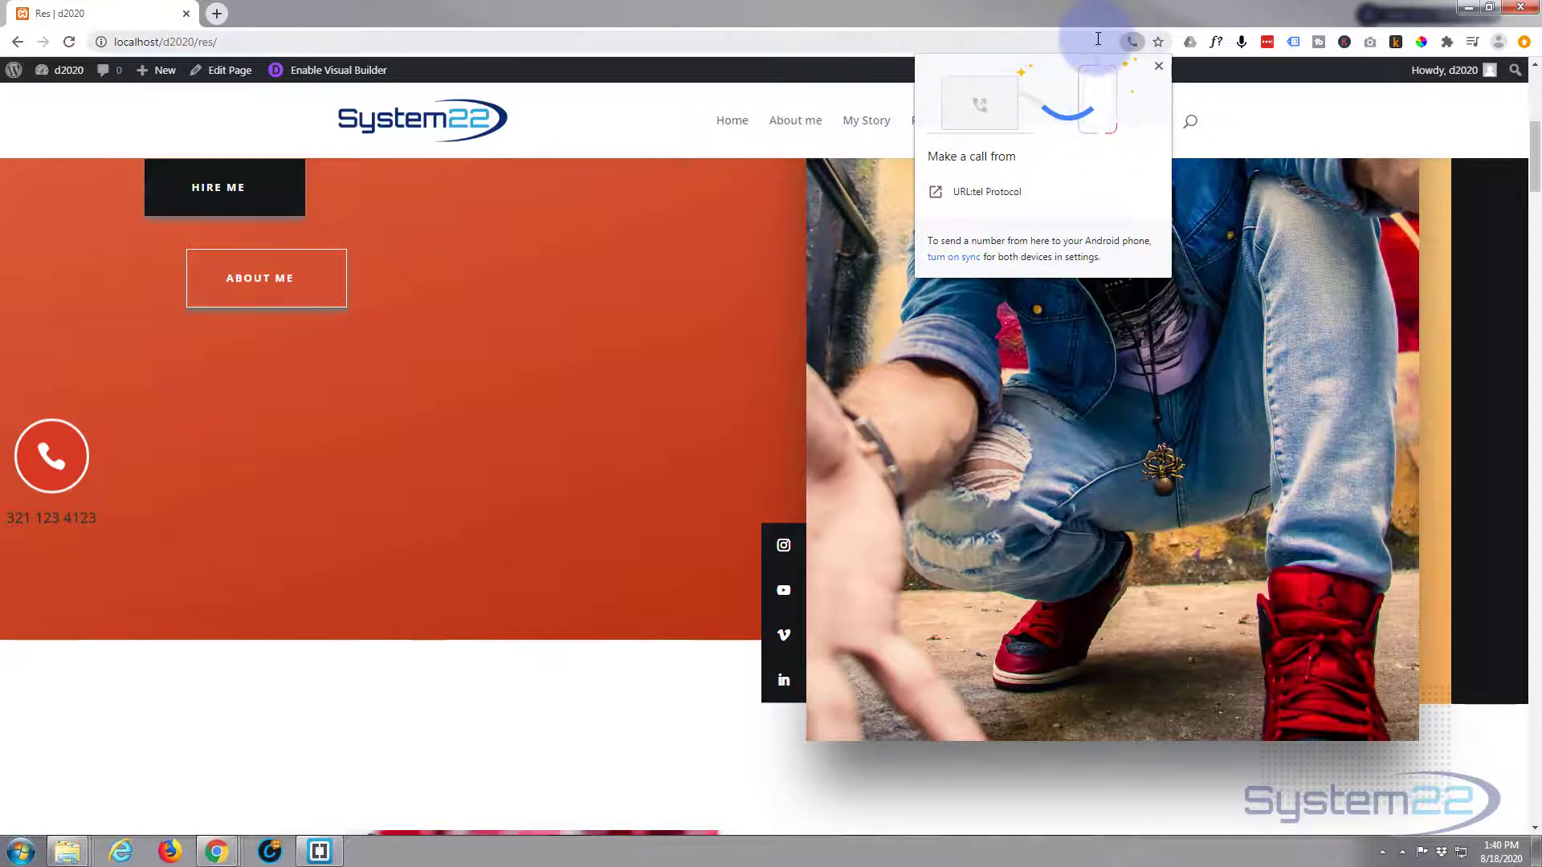
left_click(1070, 37)
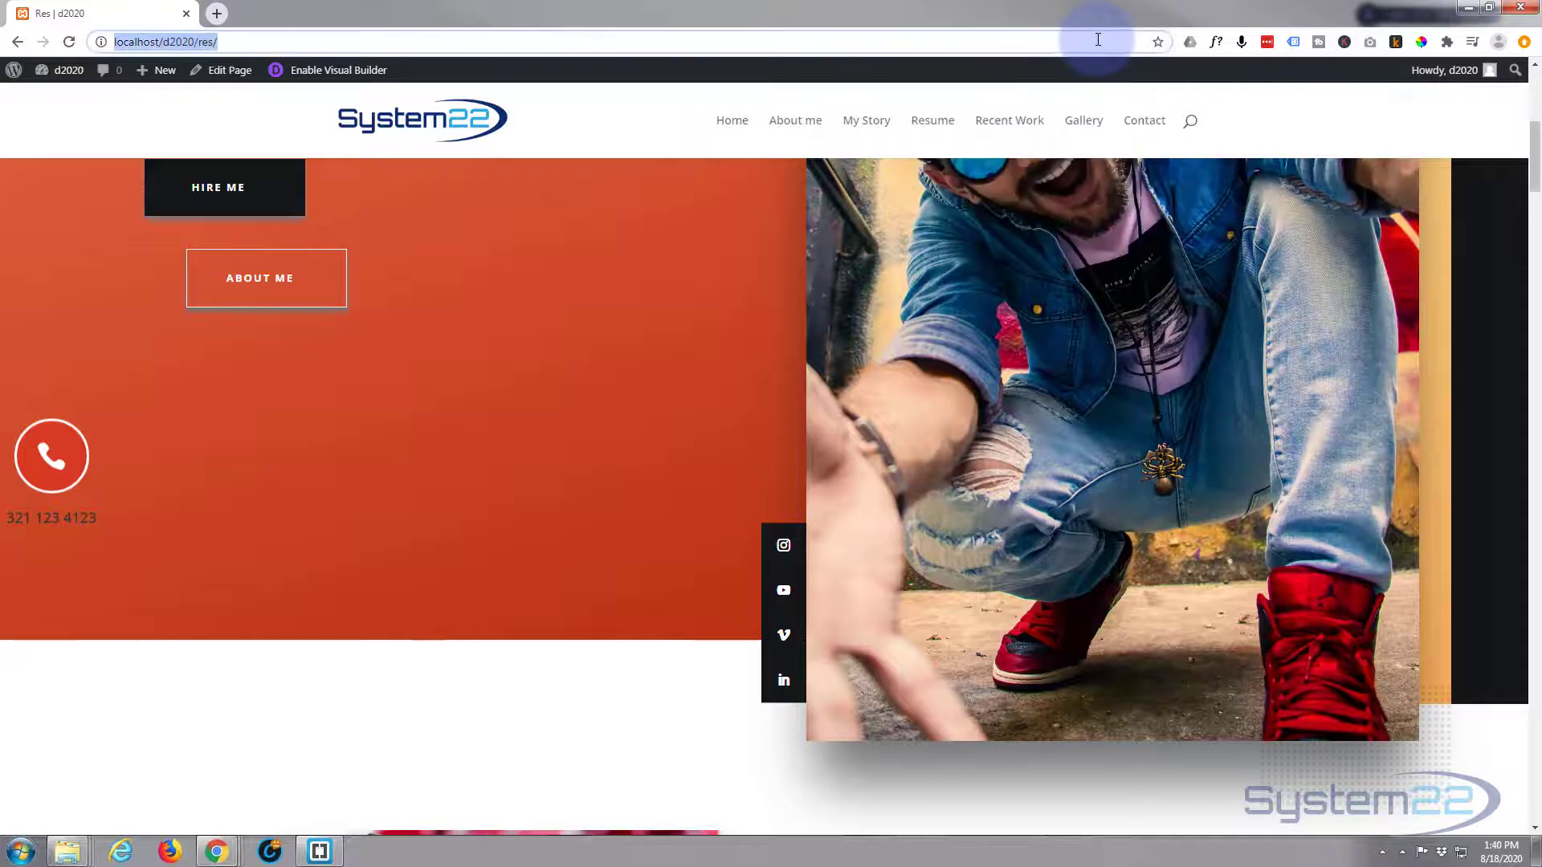
left_click(51, 457)
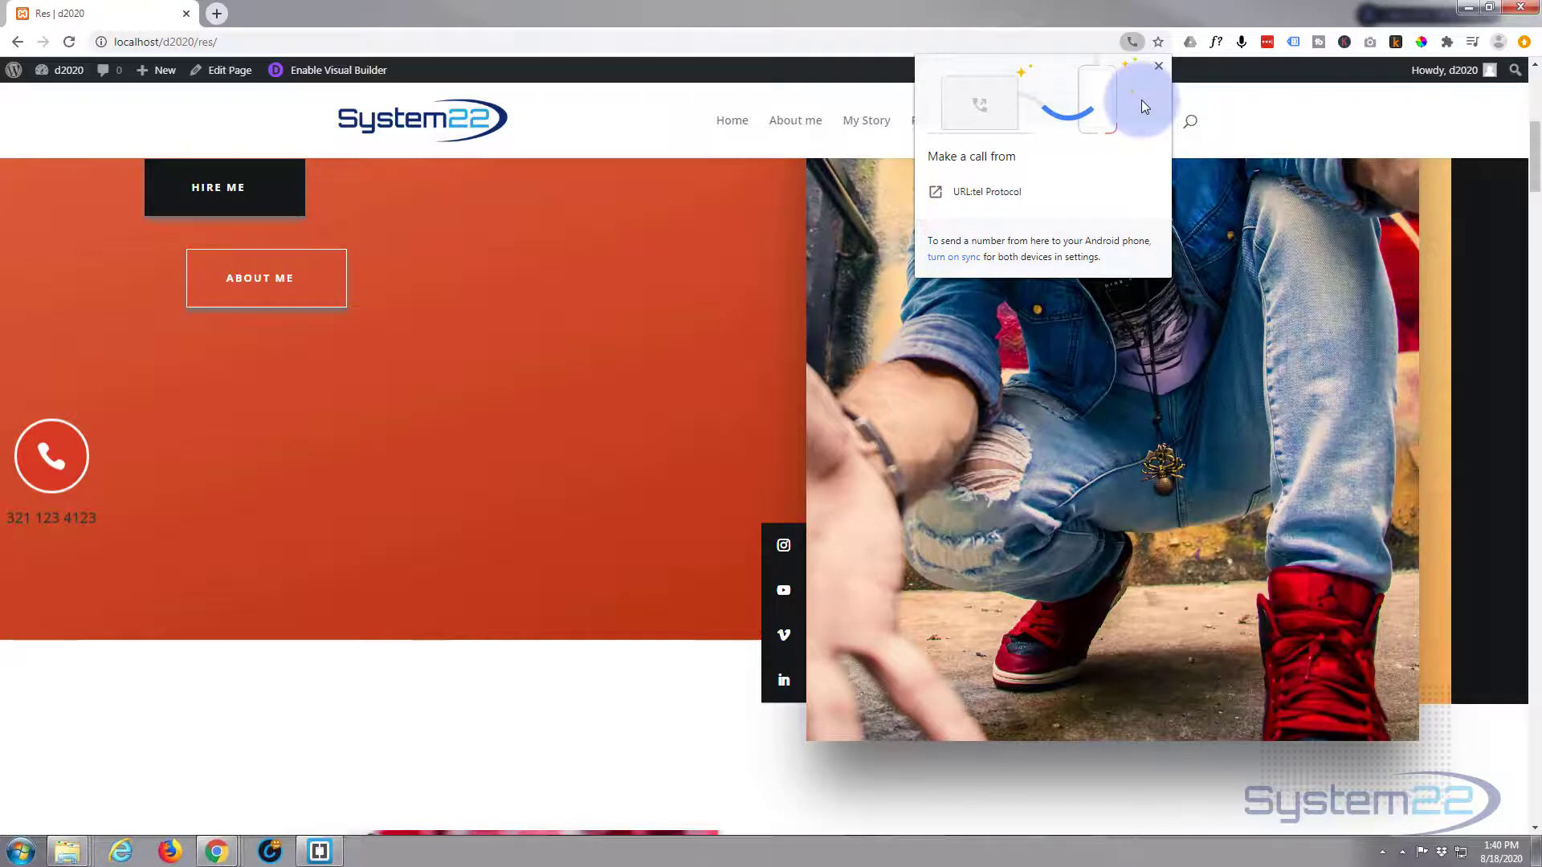
left_click(1159, 68)
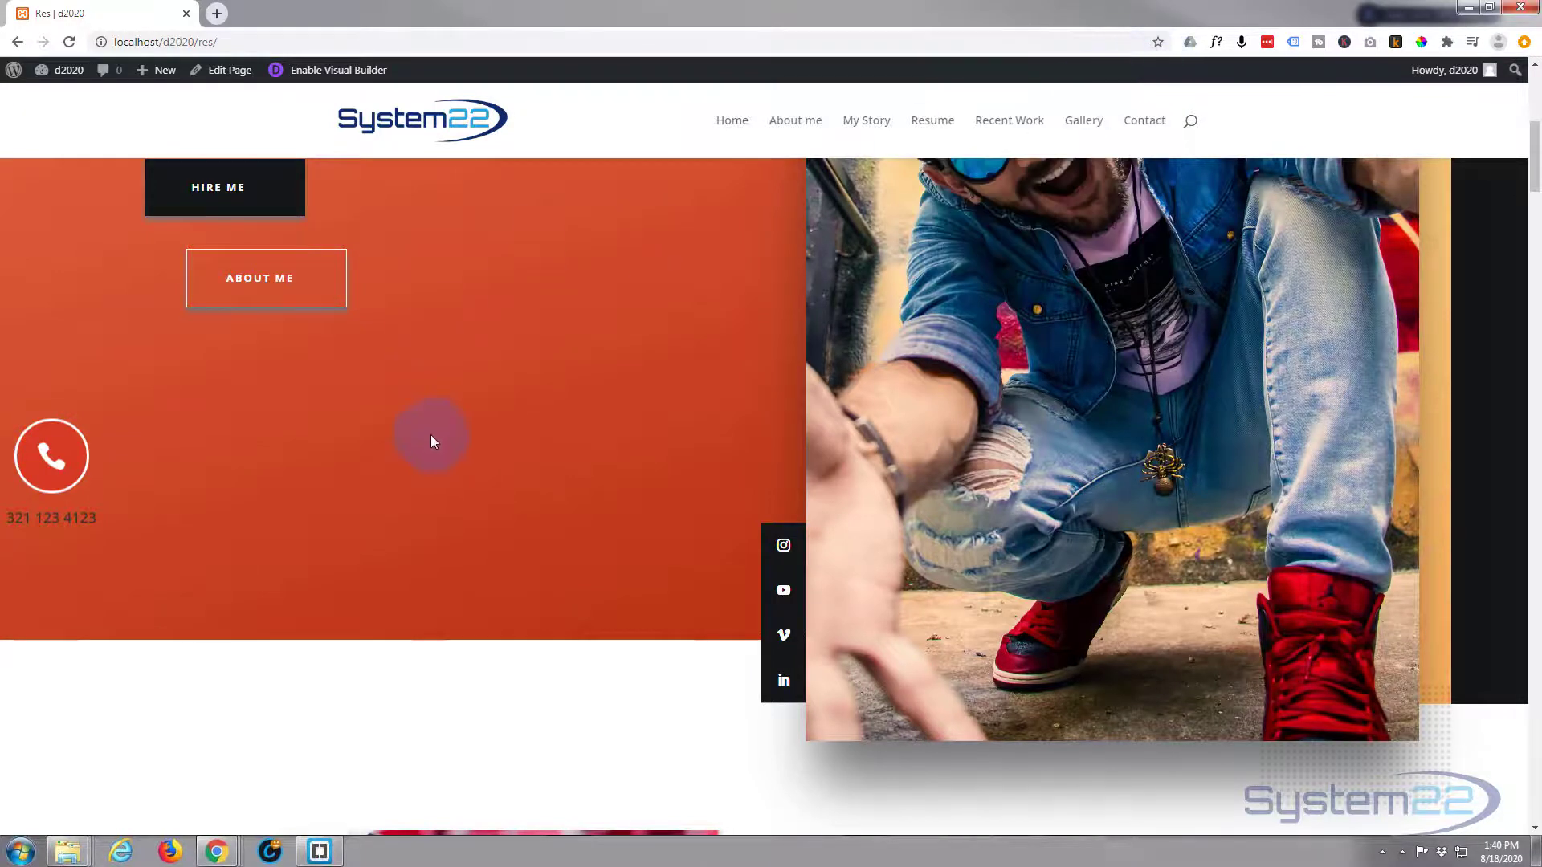
scroll(431, 435, "down", 5)
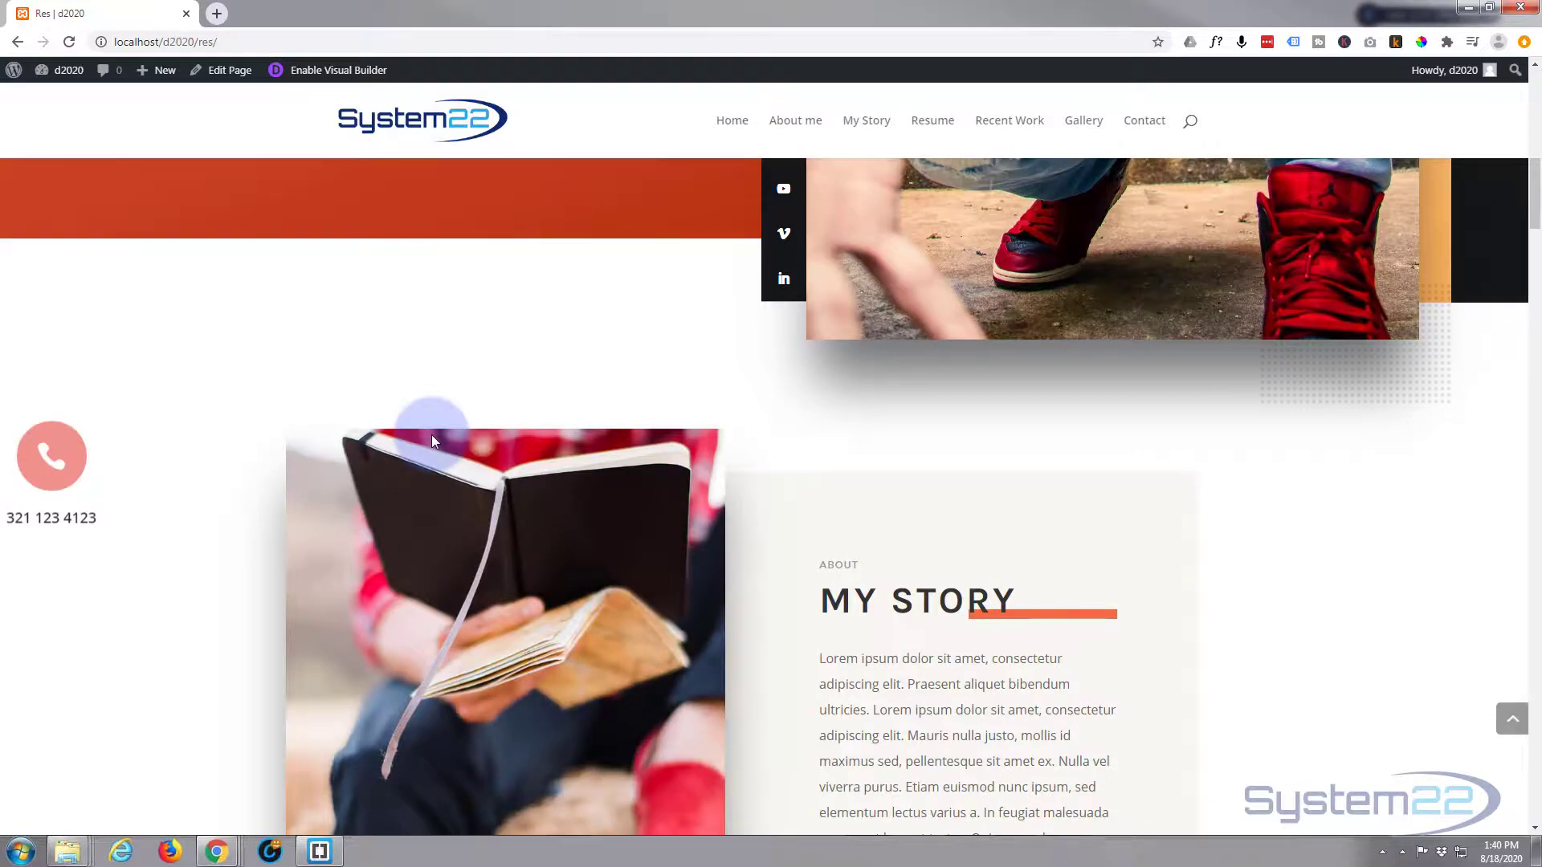
scroll(432, 435, "up", 5)
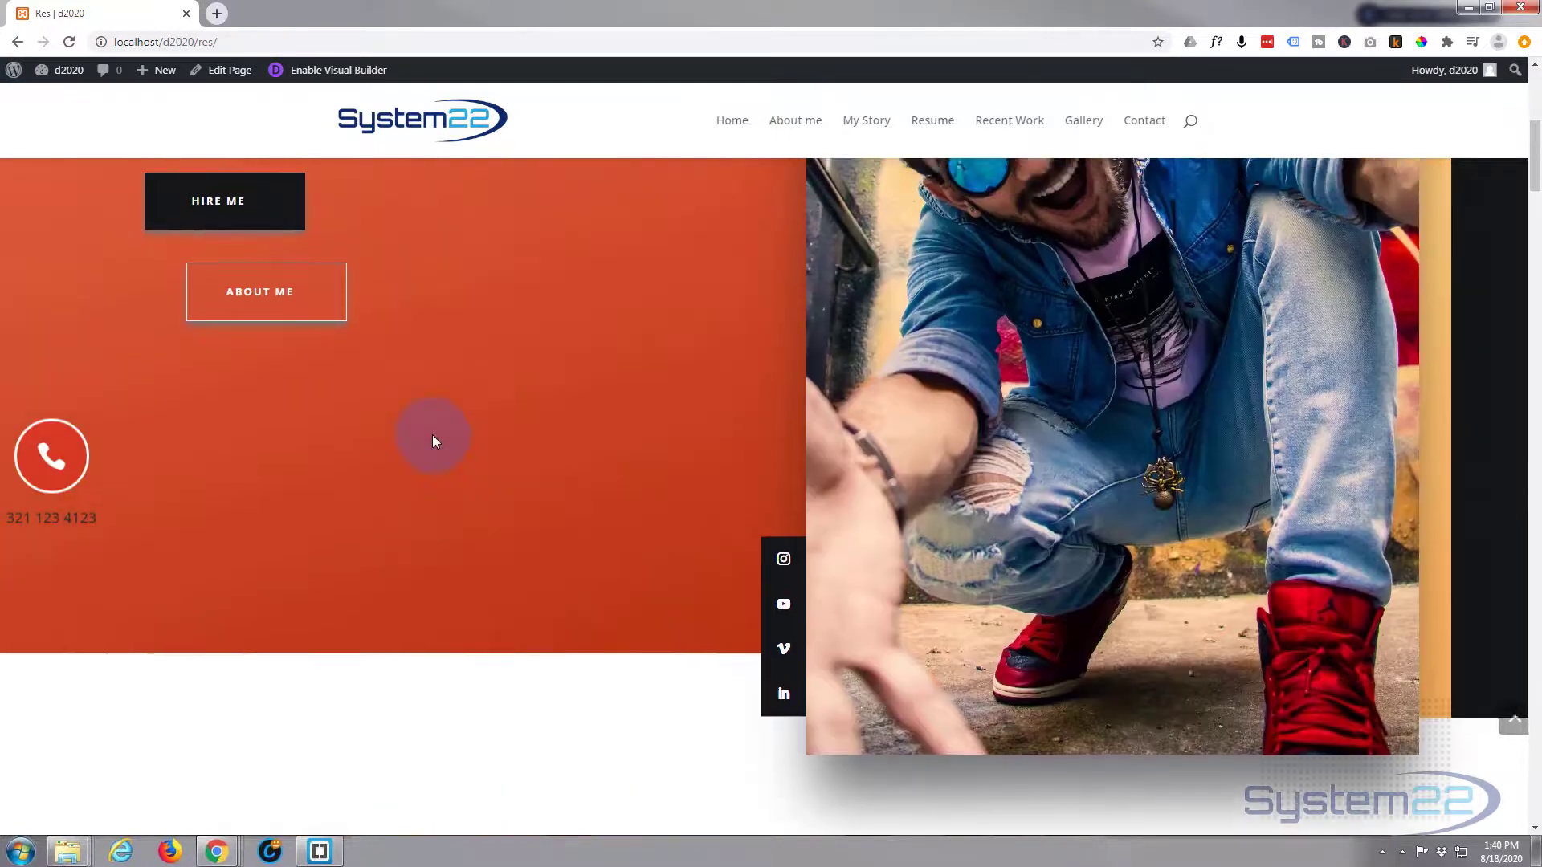
scroll(432, 435, "up", 3)
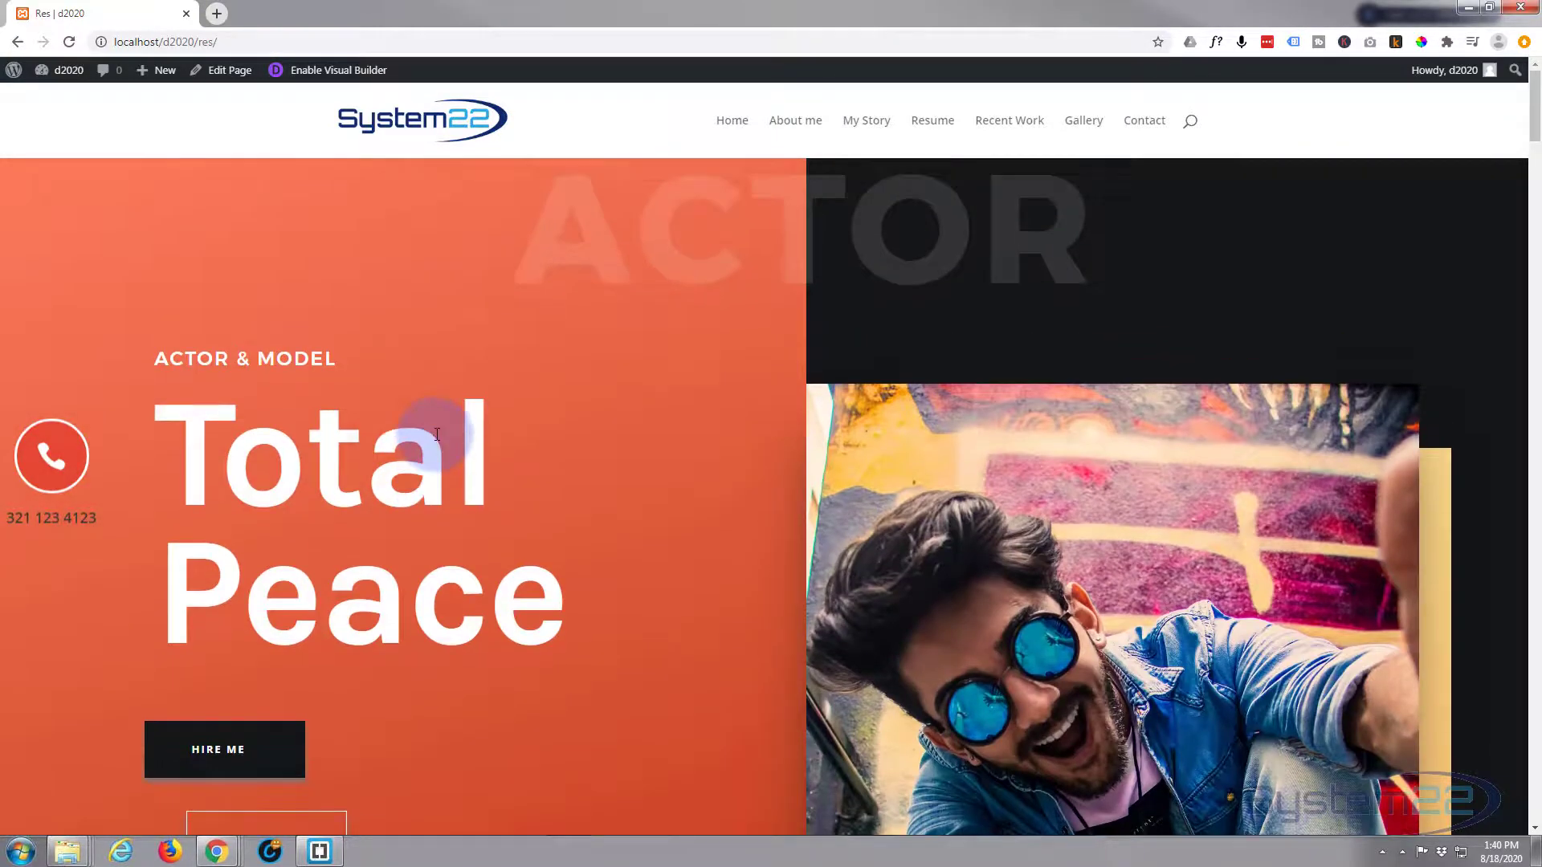